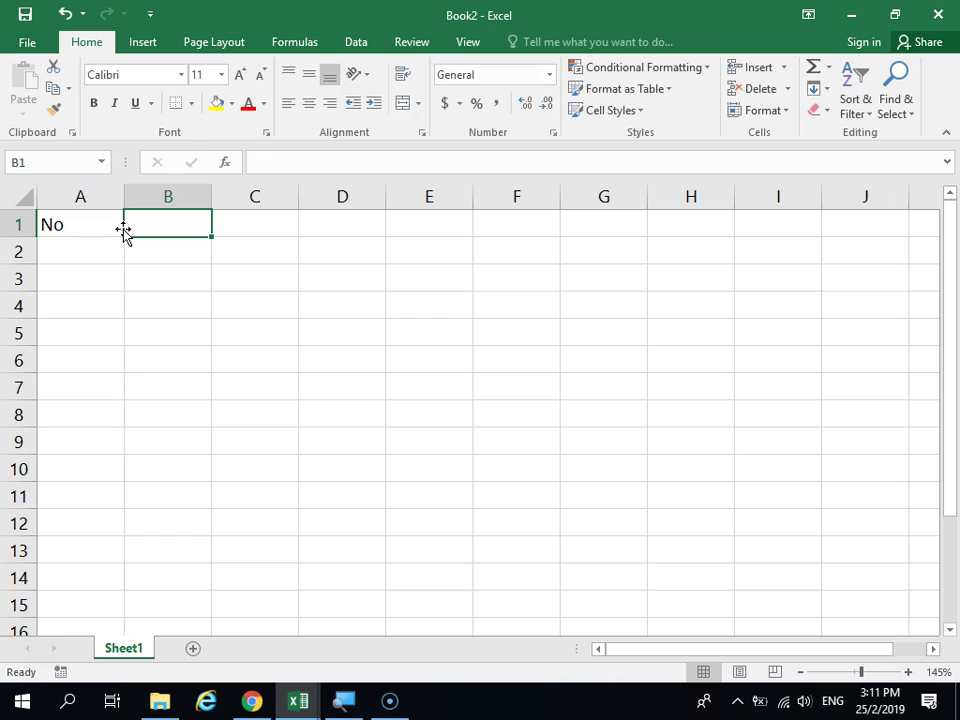
Step: Enter the column headers Name in B1 and Marks in C1
{"action": "key", "text": "Tab"}
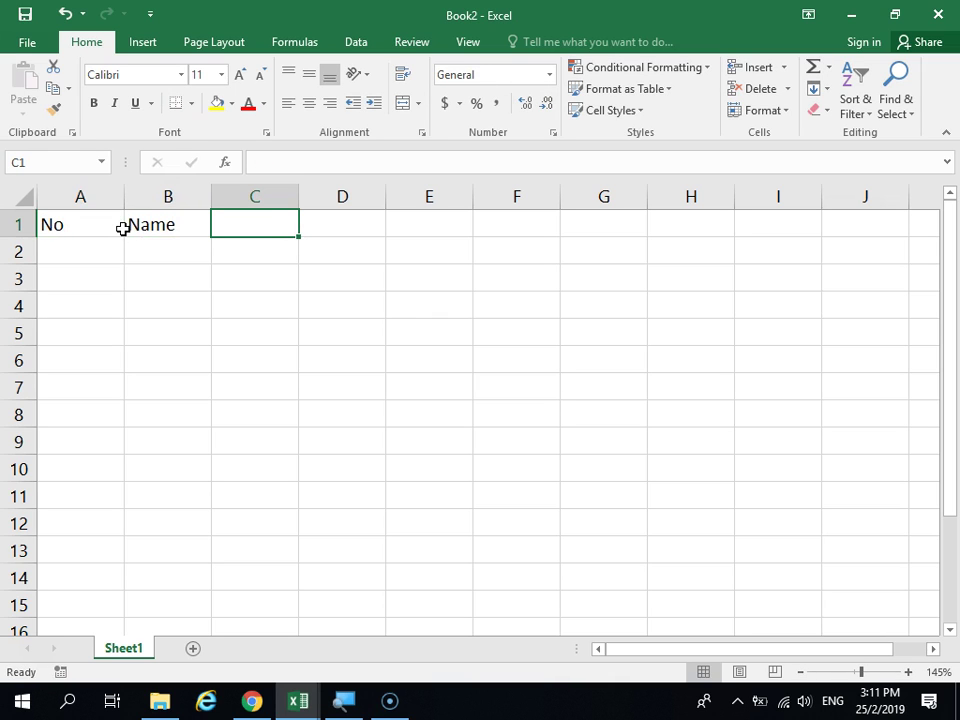
{"action": "type", "text": "Marks"}
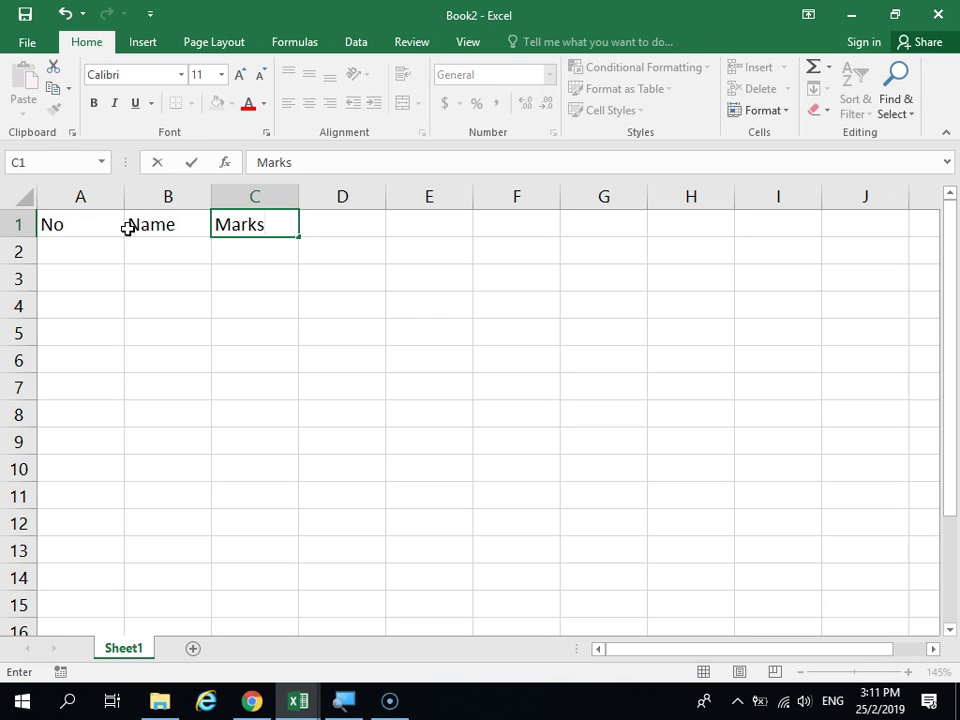
{"action": "key", "text": "Return"}
Step: Fill row 2 with the number 1, the first student's name and a mark of 78
{"action": "type", "text": "1"}
{"action": "key", "text": "Tab"}
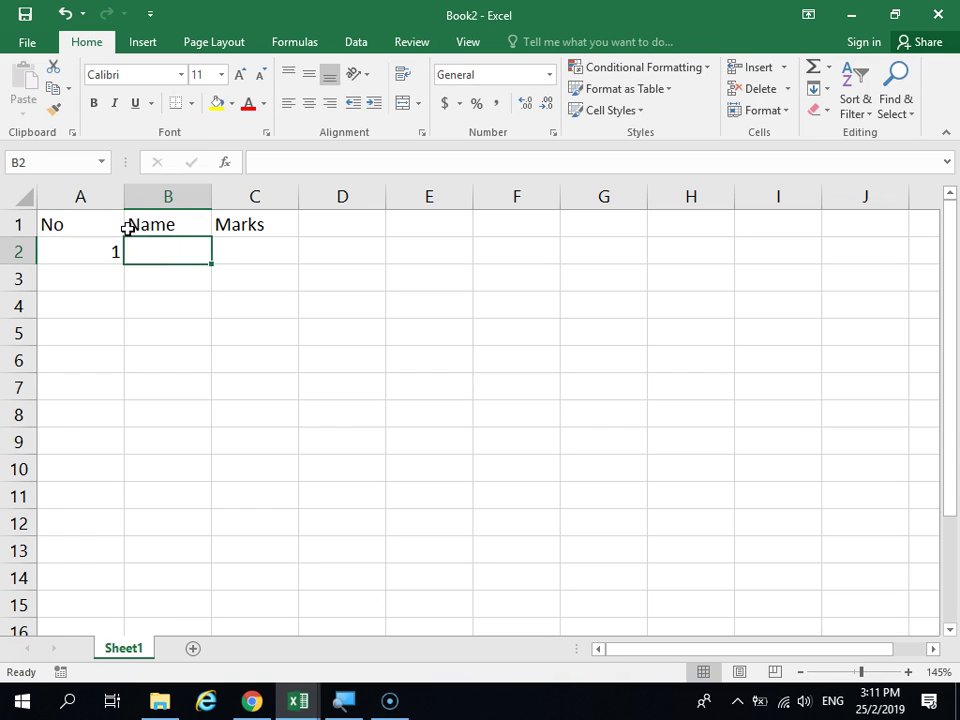
{"action": "type", "text": "Stela"}
{"action": "key", "text": "BackSpace"}
{"action": "type", "text": "la"}
{"action": "key", "text": "Tab"}
{"action": "type", "text": "78"}
{"action": "key", "text": "Return"}
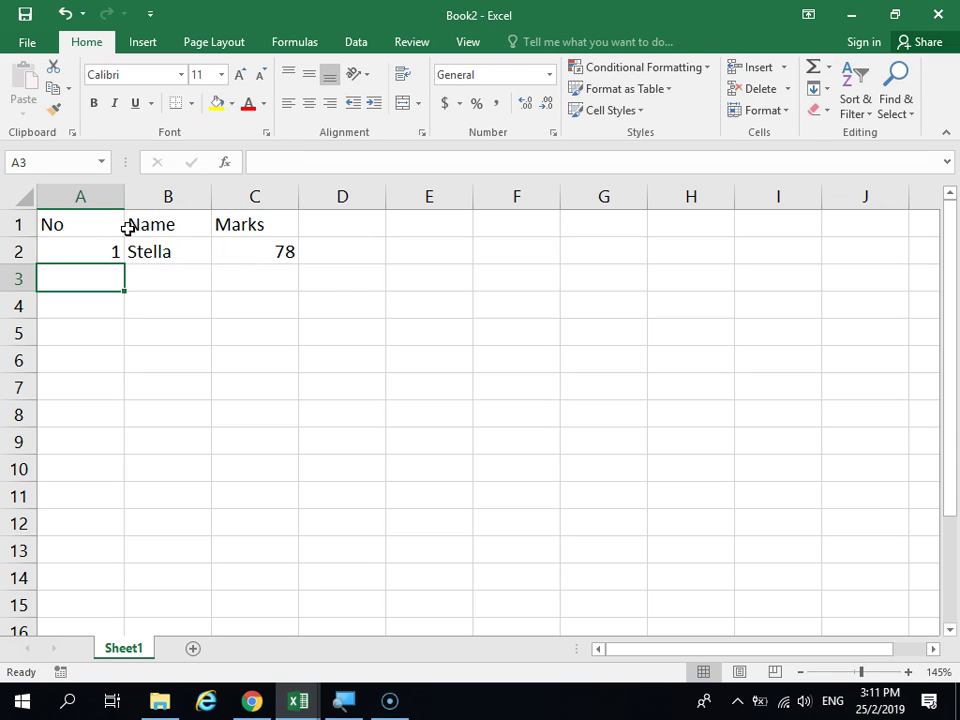
Step: Enter the second student's name in B3 and a mark of 50 in C3
{"action": "key", "text": "Tab"}
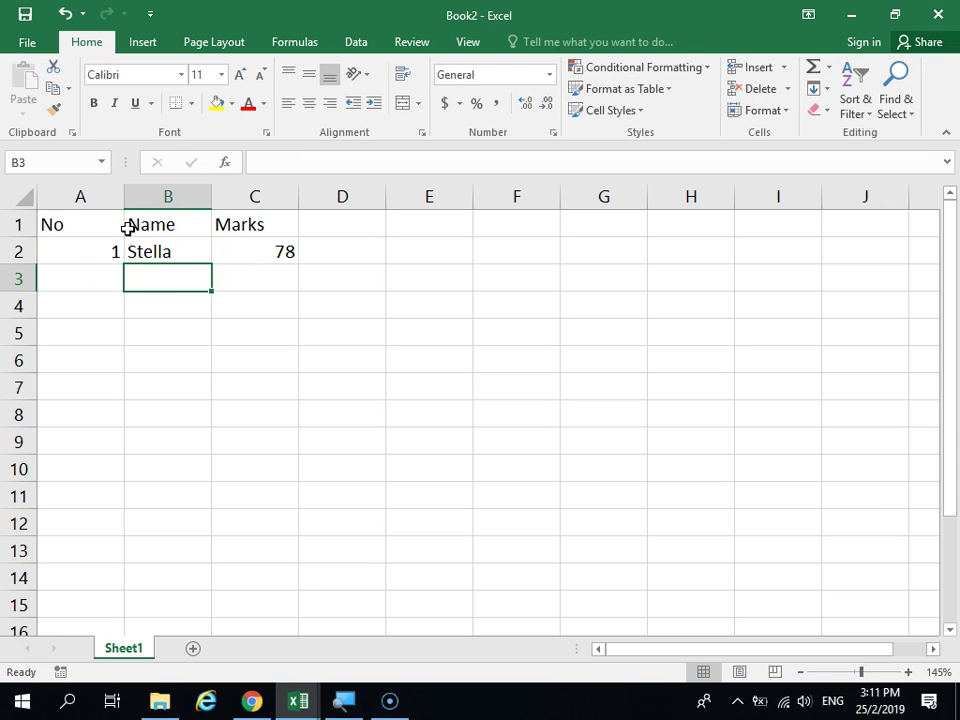
{"action": "type", "text": "Valerie"}
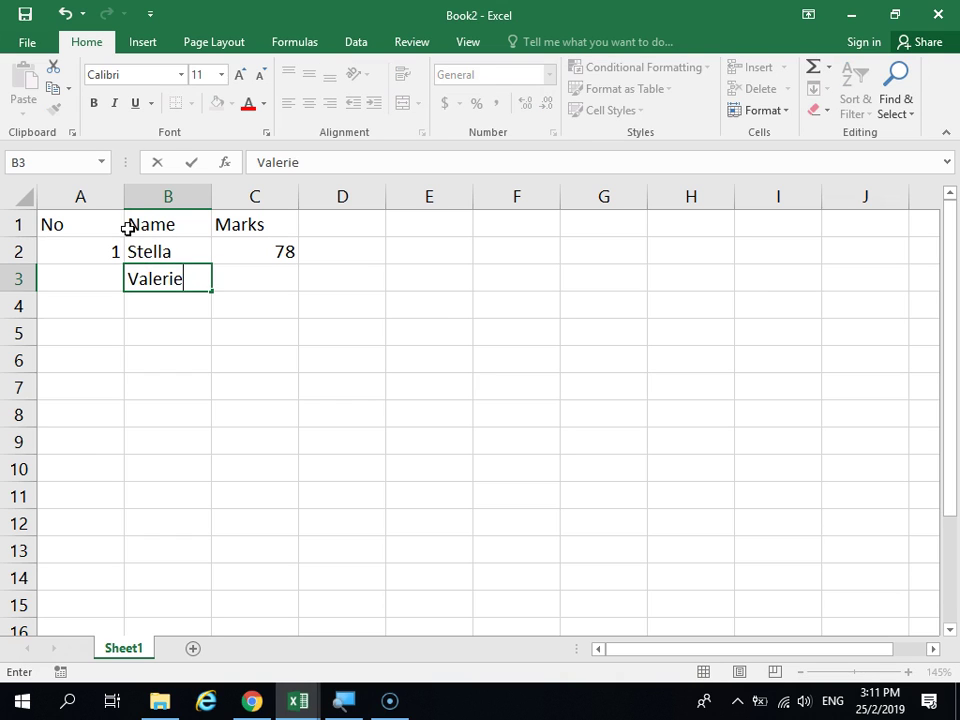
{"action": "key", "text": "Tab"}
{"action": "type", "text": "50"}
{"action": "key", "text": "Return"}
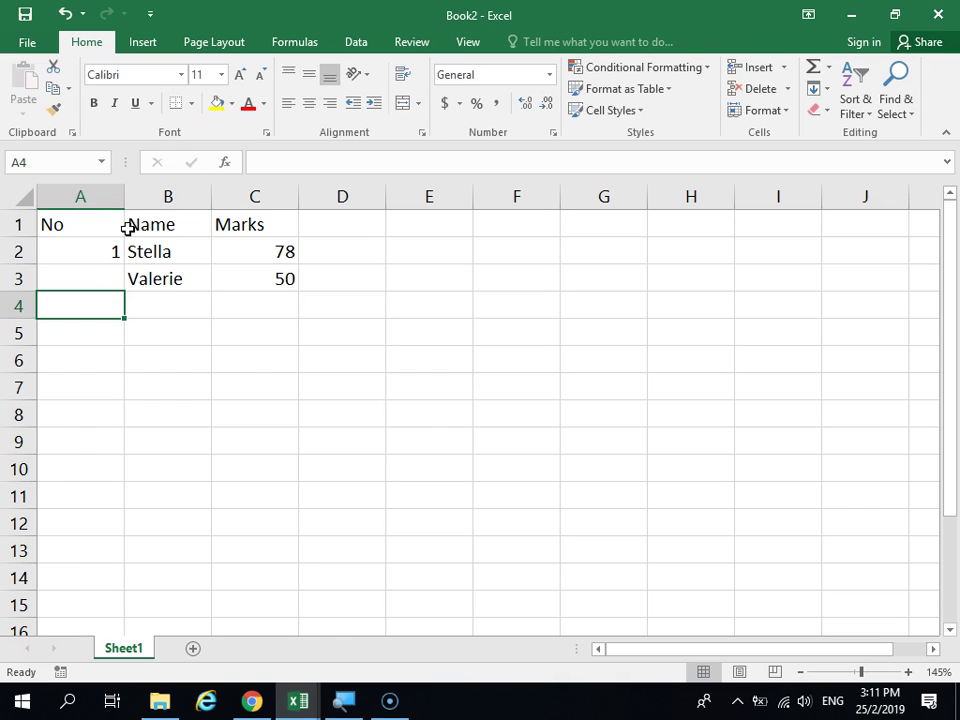
{"action": "key", "text": "Tab"}
{"action": "key", "text": "alt"}
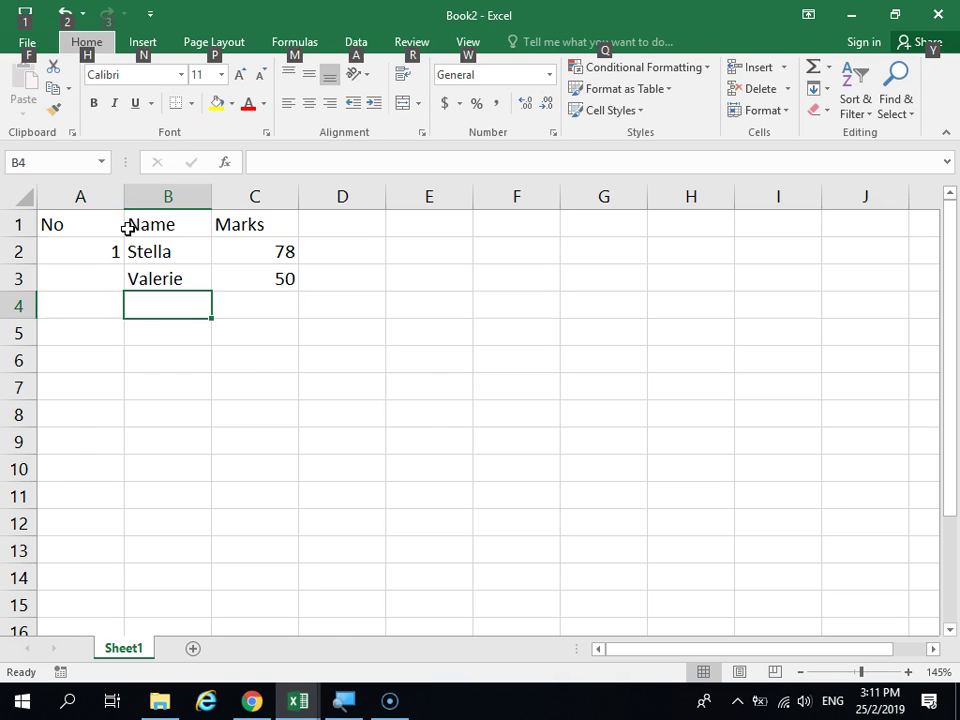
{"action": "key", "text": "ctrl+1"}
{"action": "key", "text": "Escape"}
Step: Enter the third student's name in B4 and a mark of 88 in C4
{"action": "left_click", "coordinate": [202, 313]}
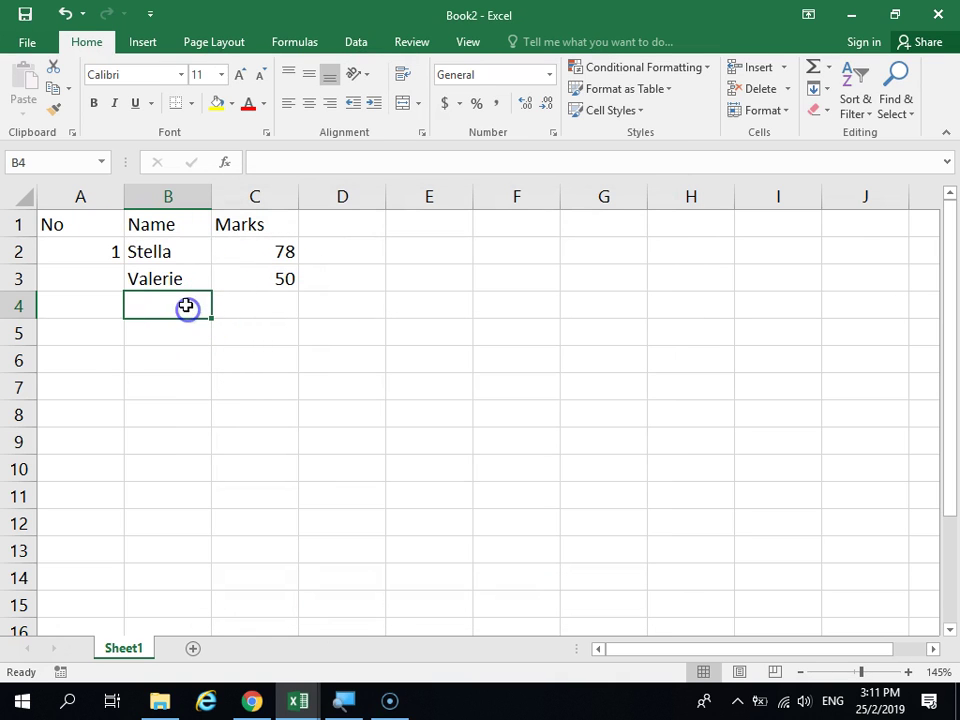
{"action": "type", "text": "Jolene"}
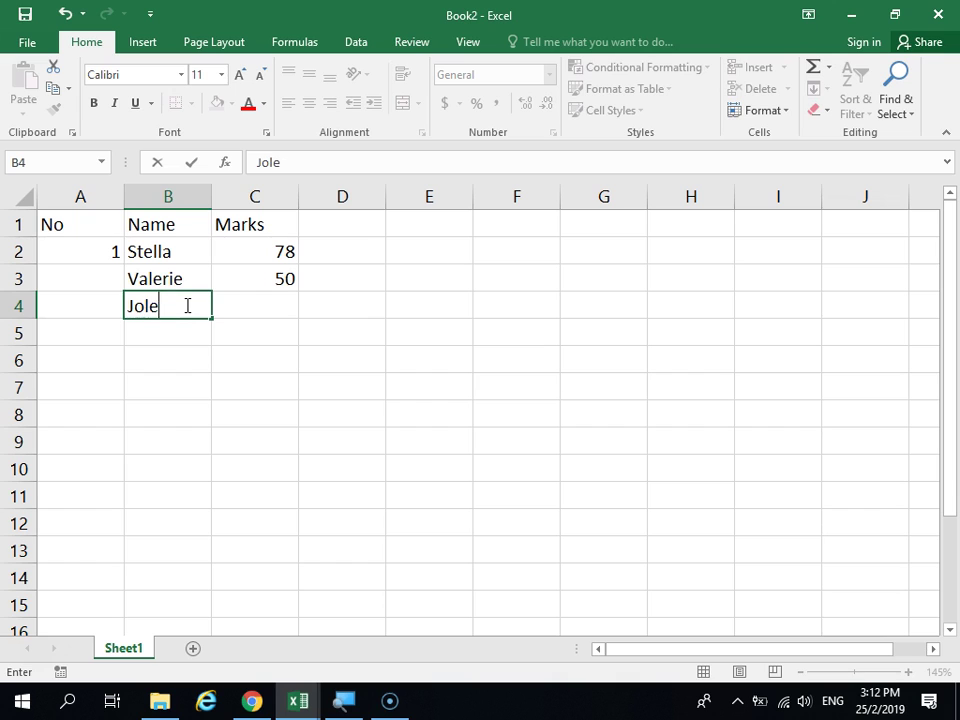
{"action": "key", "text": "Tab"}
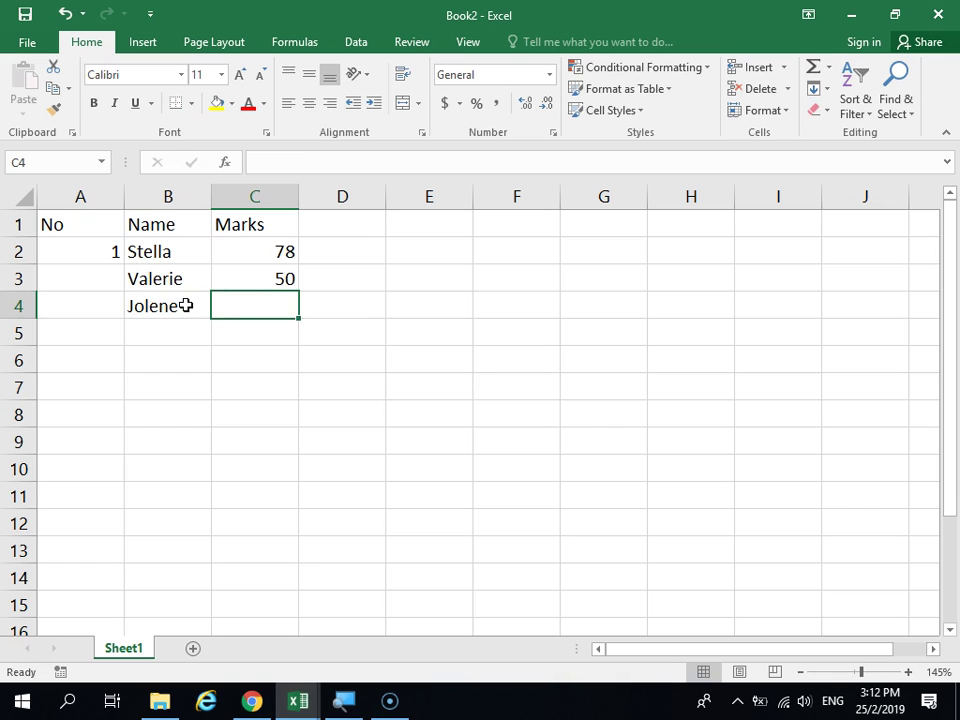
{"action": "type", "text": "88"}
{"action": "key", "text": "Return"}
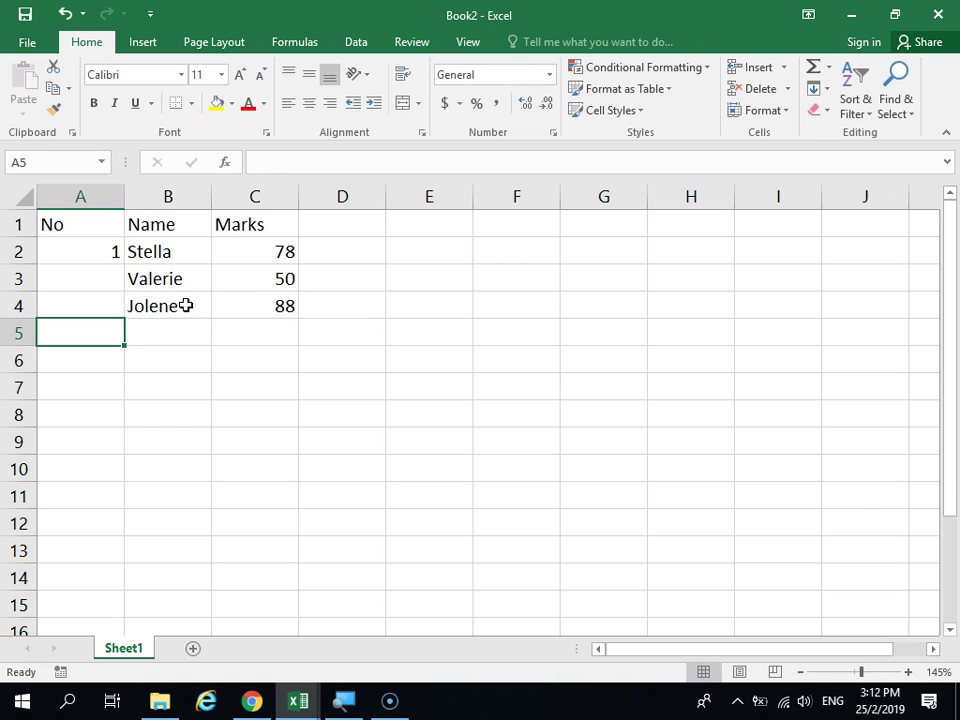
Step: Enter the fourth student's name in B5 and a mark of 80 in C5
{"action": "key", "text": "Tab"}
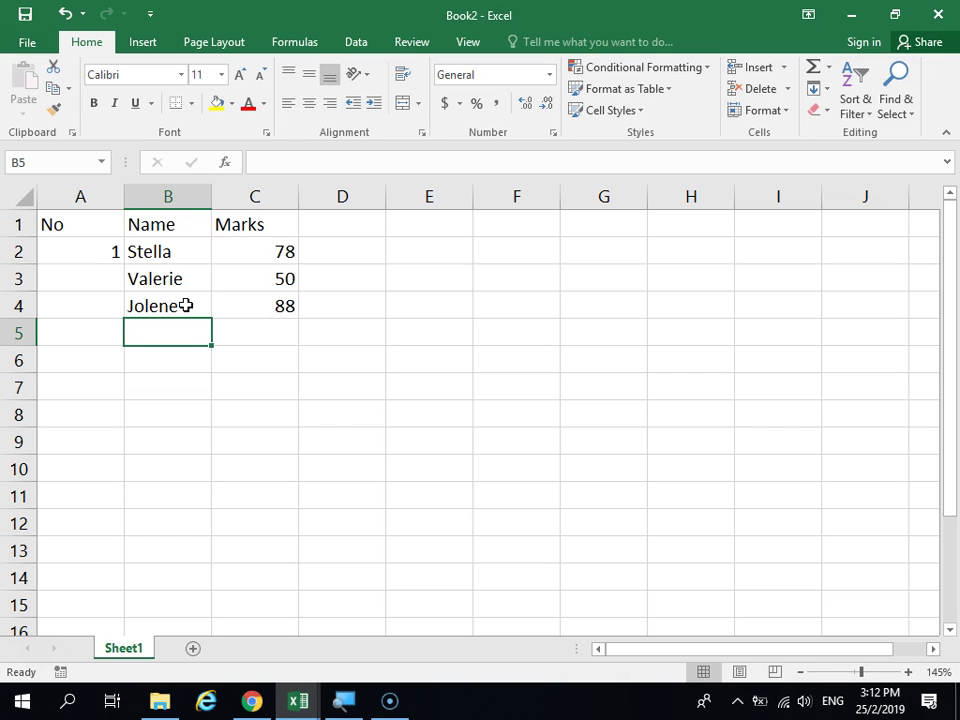
{"action": "type", "text": "Sharon"}
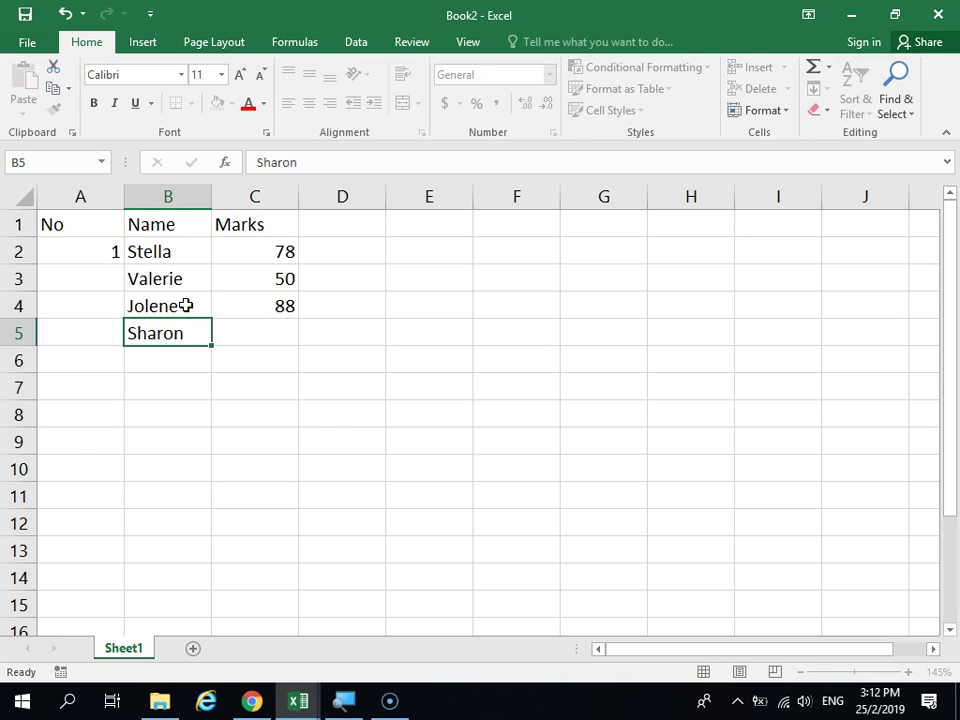
{"action": "key", "text": "Tab"}
{"action": "type", "text": "80"}
{"action": "key", "text": "Return"}
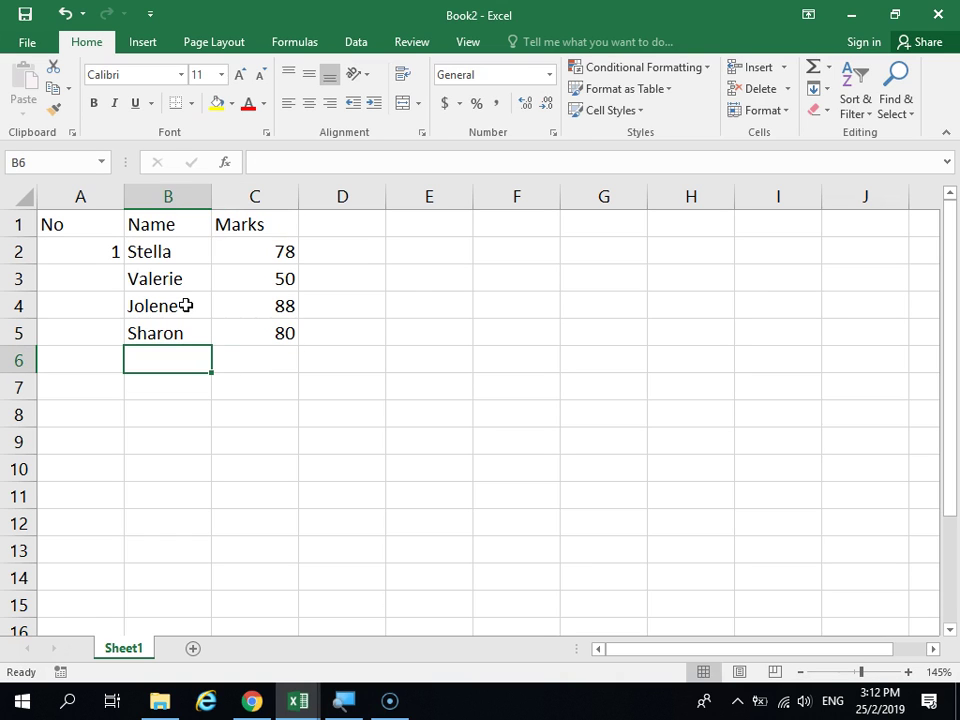
Step: Enter the fifth student's name in B6 and a mark of 90 in C6
{"action": "type", "text": "Ixna"}
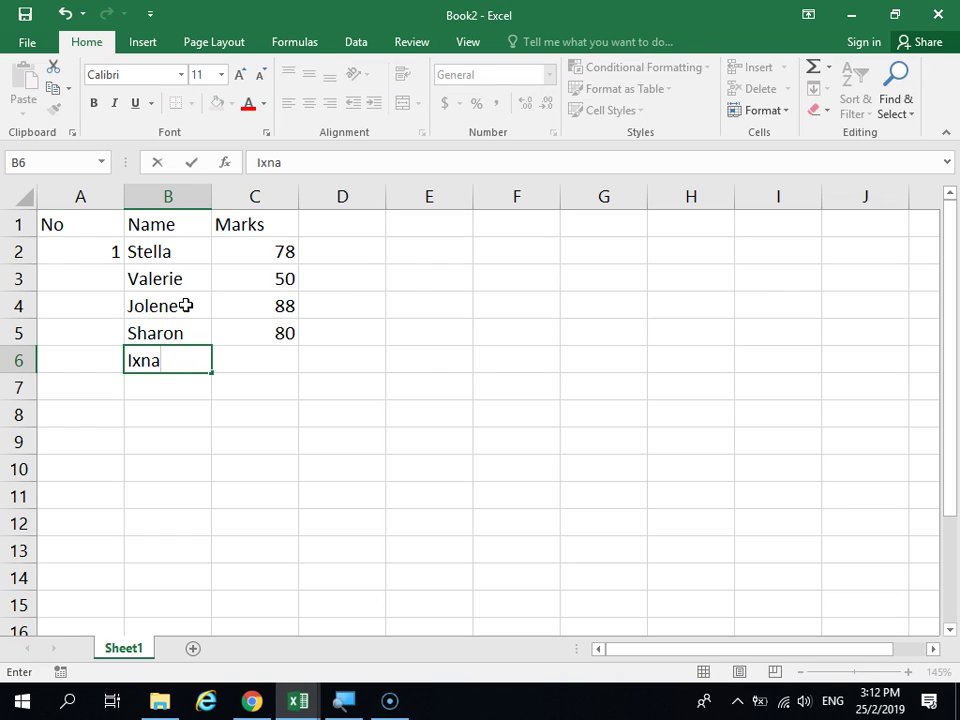
{"action": "key", "text": "Tab"}
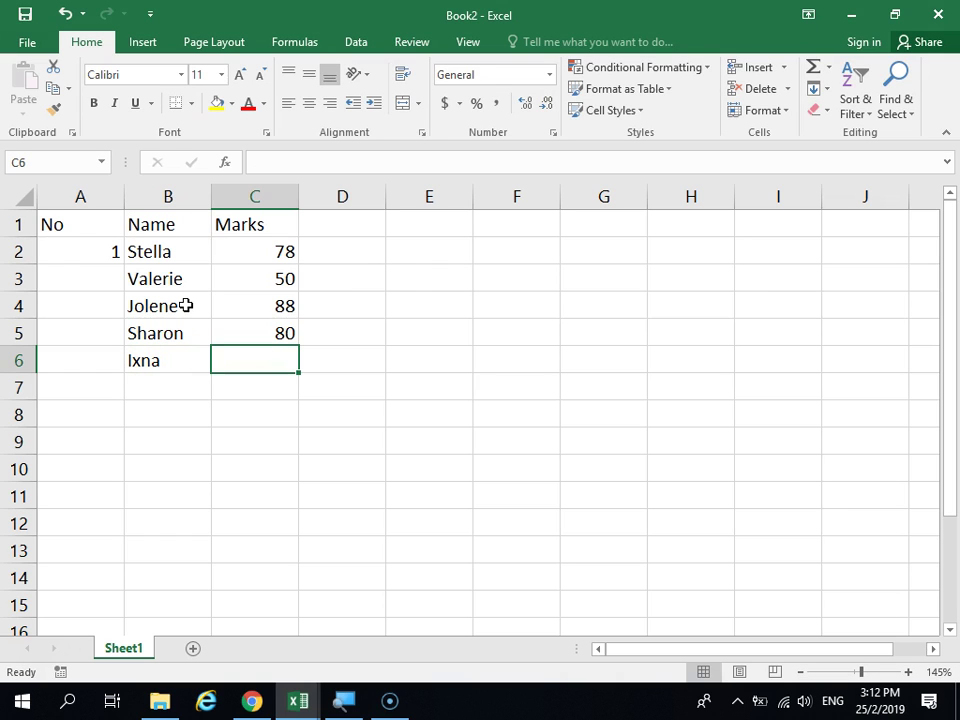
{"action": "type", "text": "90"}
{"action": "key", "text": "Return"}
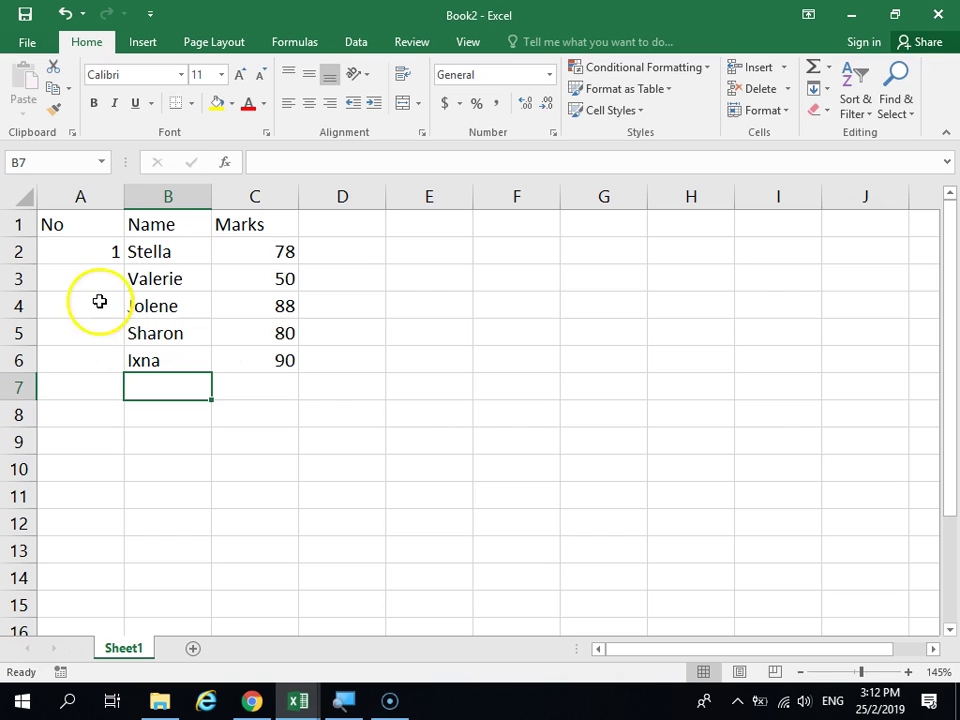
Step: Number the students 1 to 5 by filling A2 down to A6 as a series
{"action": "left_click", "coordinate": [108, 253]}
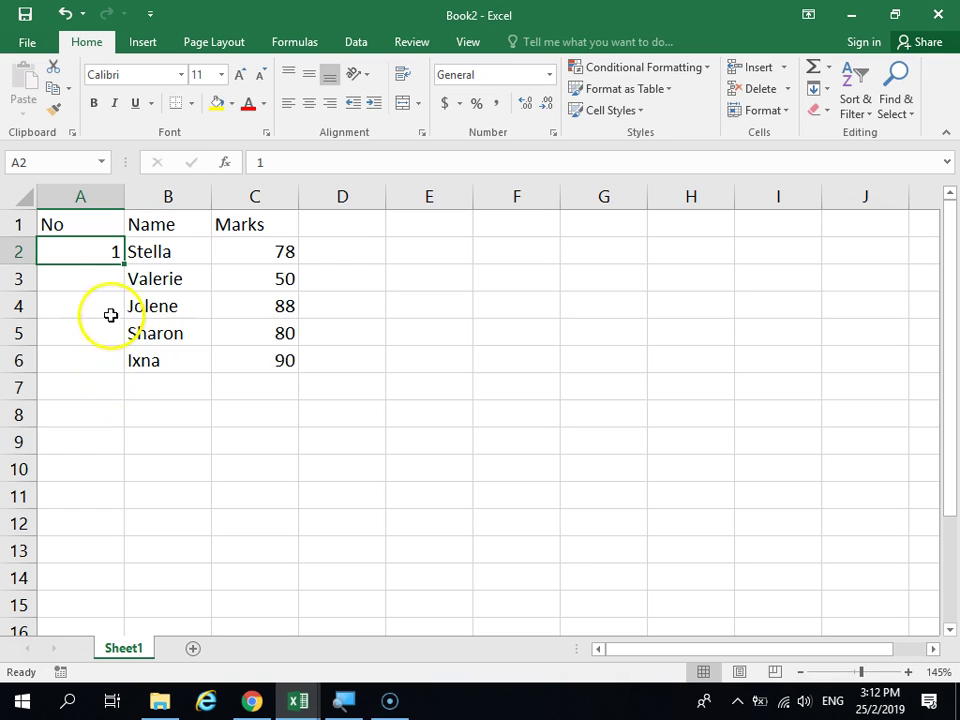
{"action": "left_click_drag", "start_coordinate": [122, 262], "coordinate": [107, 362]}
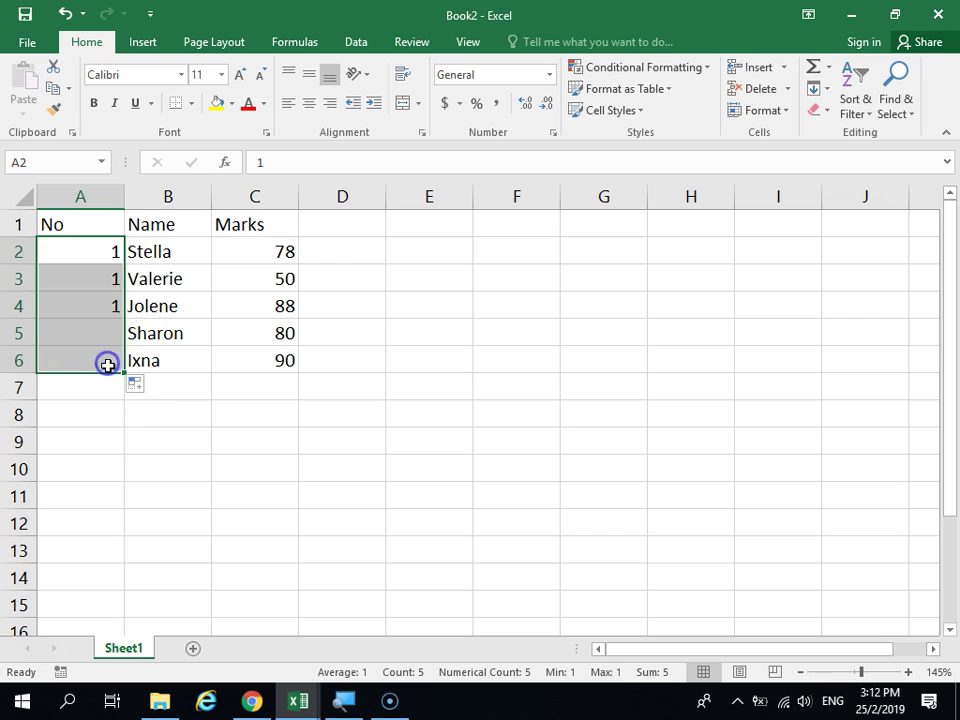
{"action": "left_click", "coordinate": [145, 384]}
{"action": "left_click", "coordinate": [171, 429]}
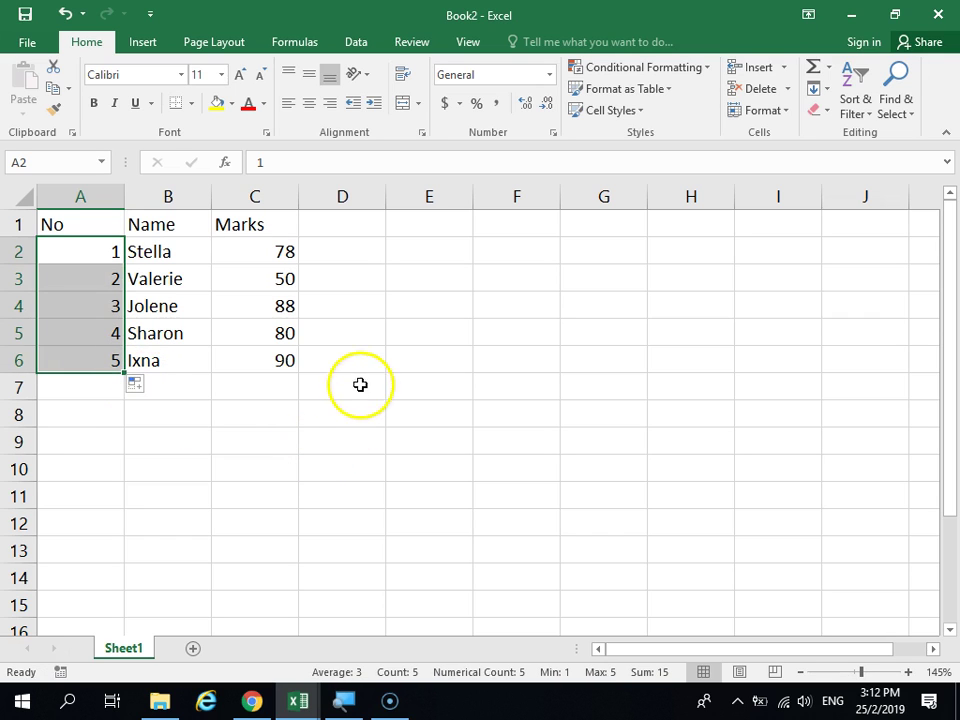
{"action": "left_click", "coordinate": [358, 258]}
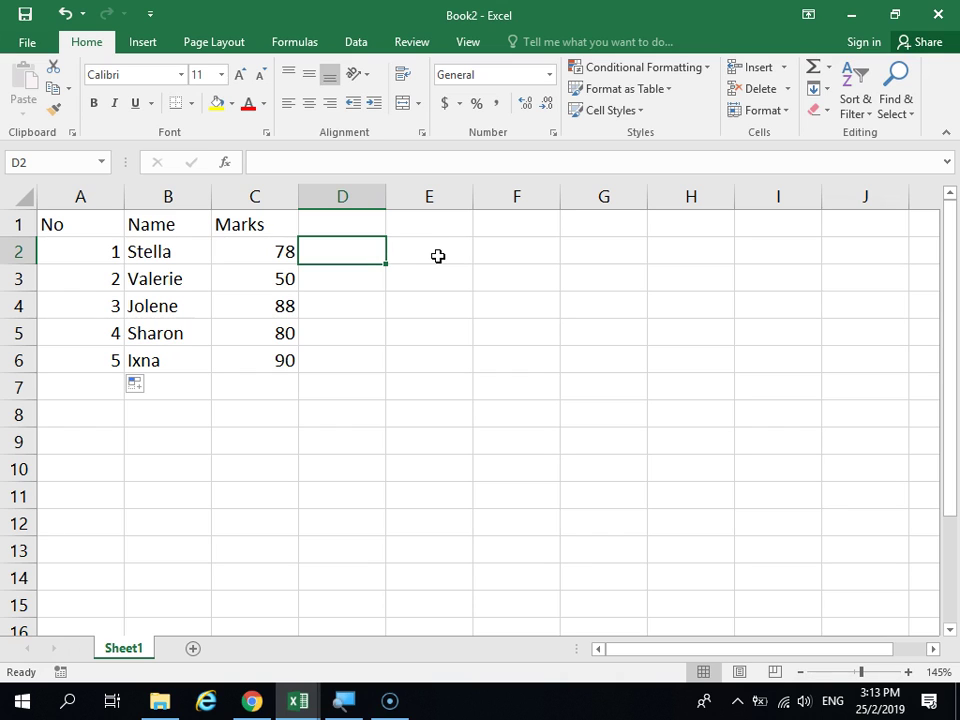
{"action": "left_click", "coordinate": [161, 422]}
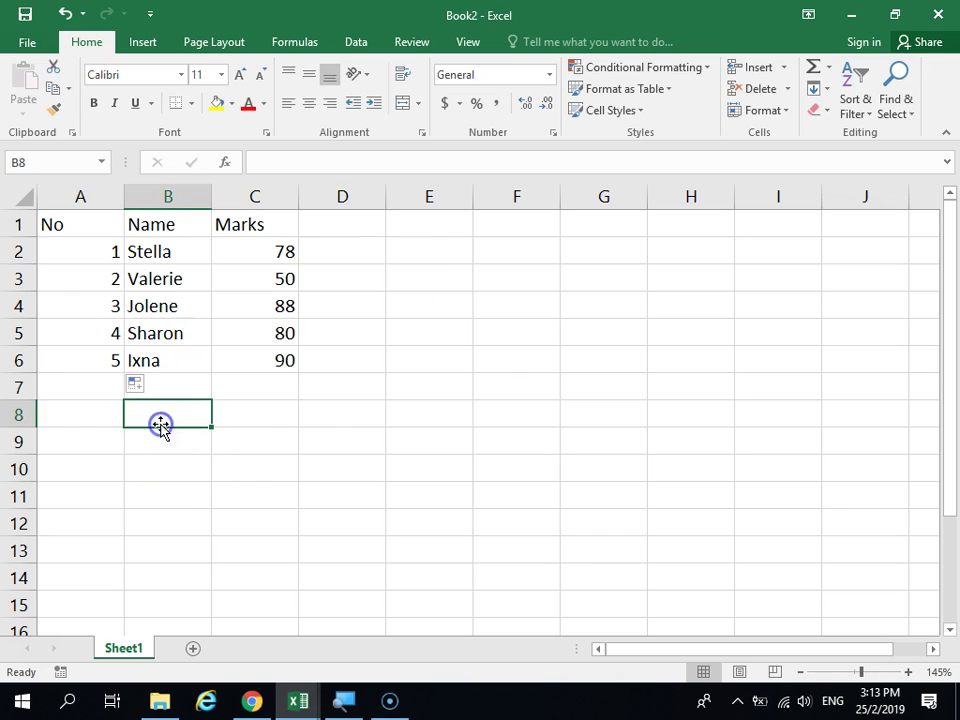
Step: Enter the header Passing Grade in E1 with the value 75 in E2, and widen column E to fit the header
{"action": "left_click", "coordinate": [457, 226]}
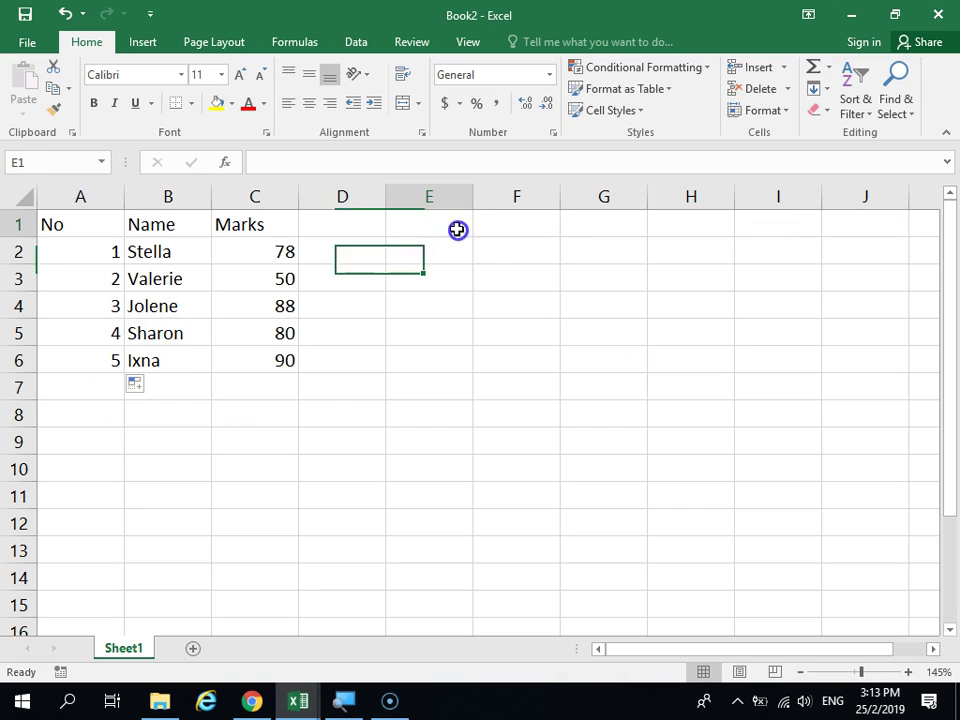
{"action": "type", "text": "Passi"}
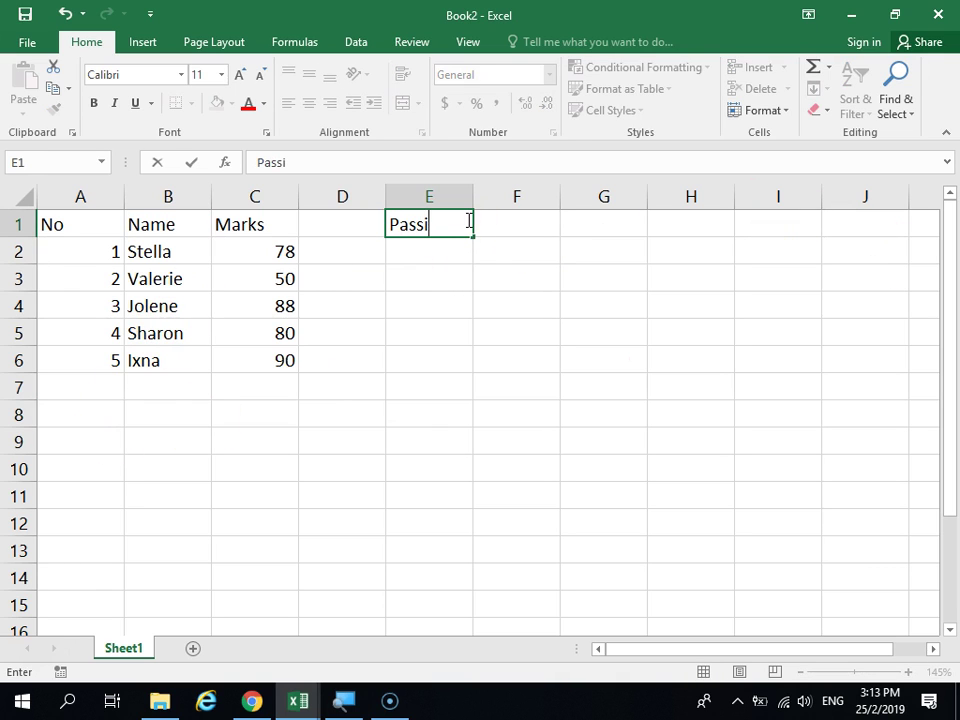
{"action": "type", "text": "ng Grade"}
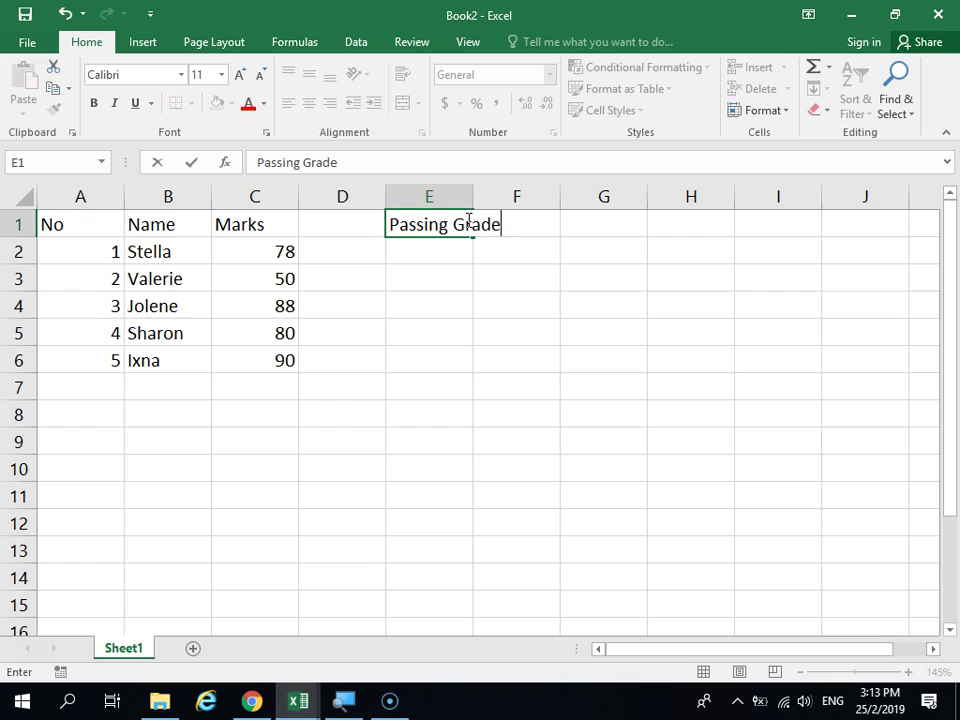
{"action": "left_click", "coordinate": [460, 252]}
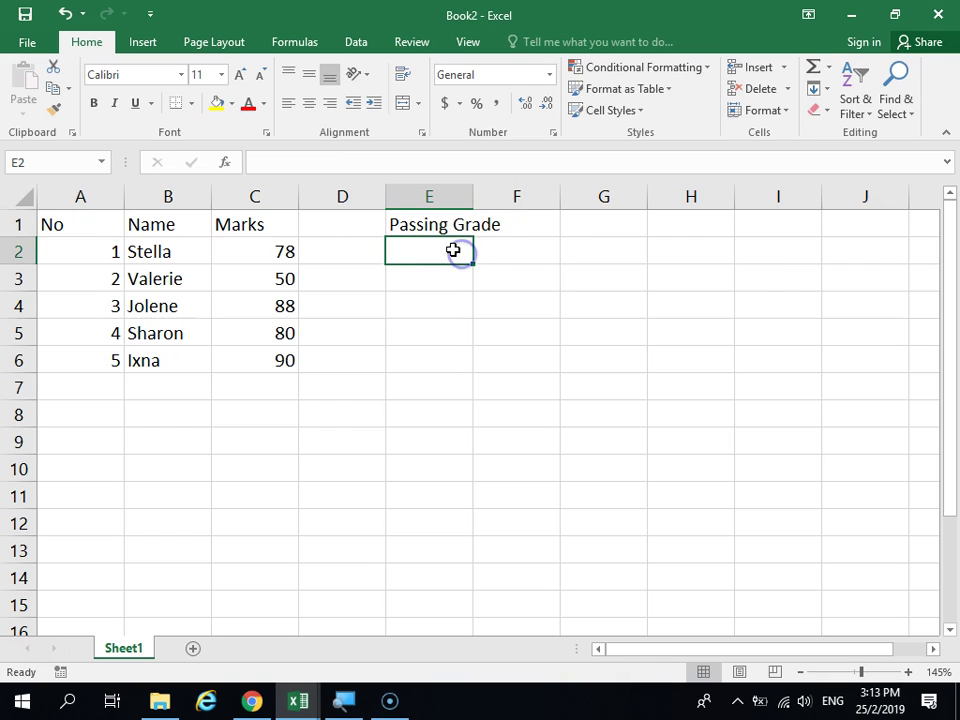
{"action": "type", "text": "75"}
{"action": "key", "text": "Return"}
{"action": "left_click_drag", "start_coordinate": [474, 197], "coordinate": [522, 200]}
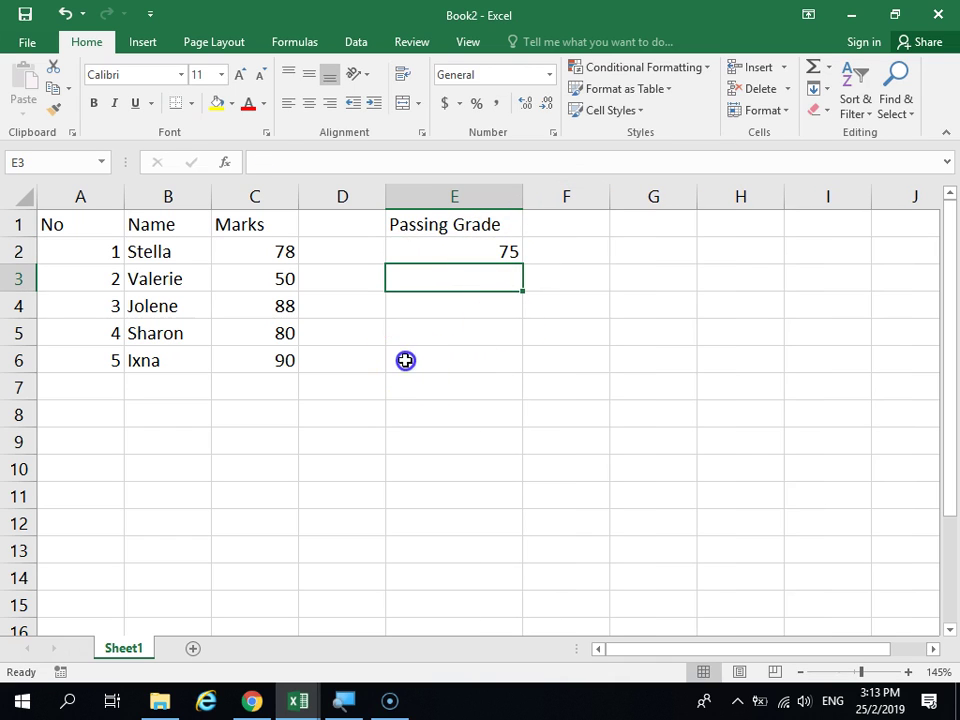
{"action": "left_click", "coordinate": [410, 357]}
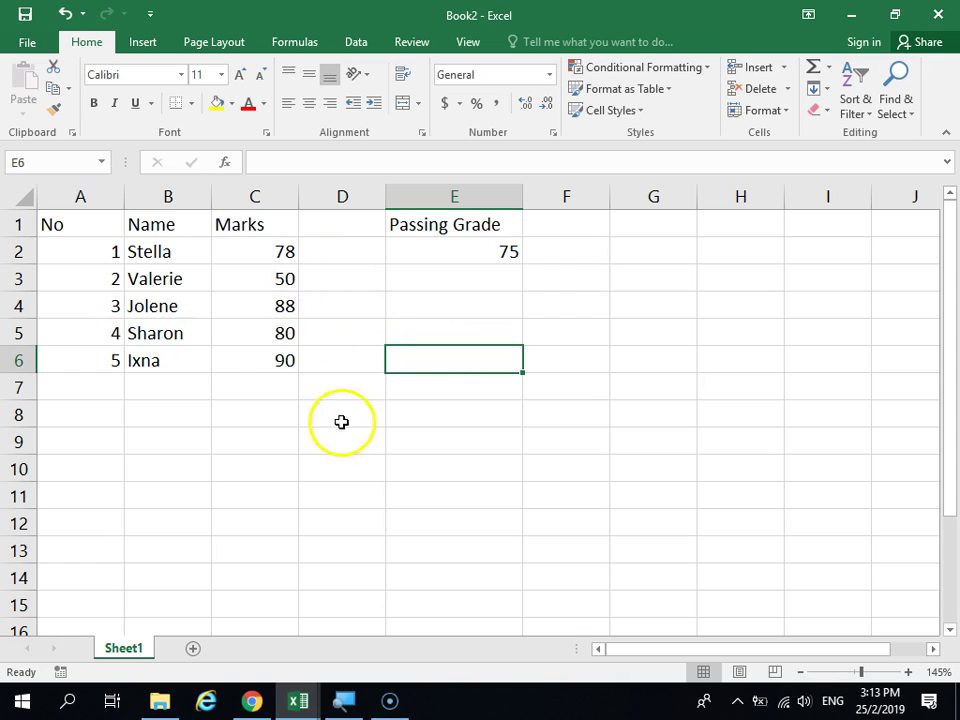
Step: Calculate the first student's mark minus the passing grade in D2 with the formula =C2-E2
{"action": "scroll", "coordinate": [298, 506], "scroll_direction": "up", "scroll_amount": 4}
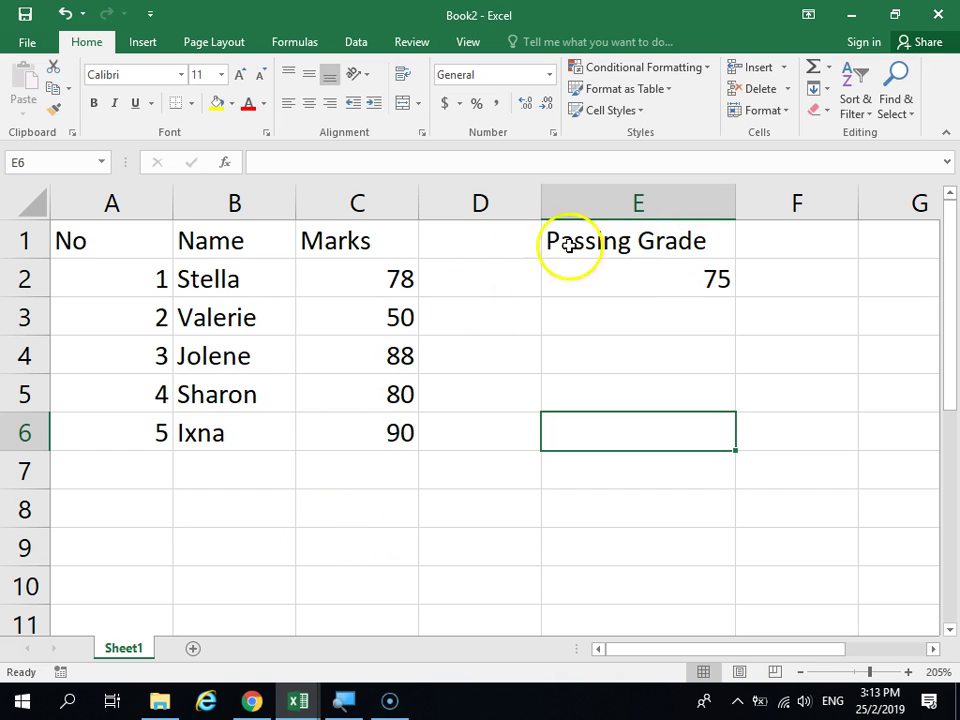
{"action": "left_click", "coordinate": [480, 281]}
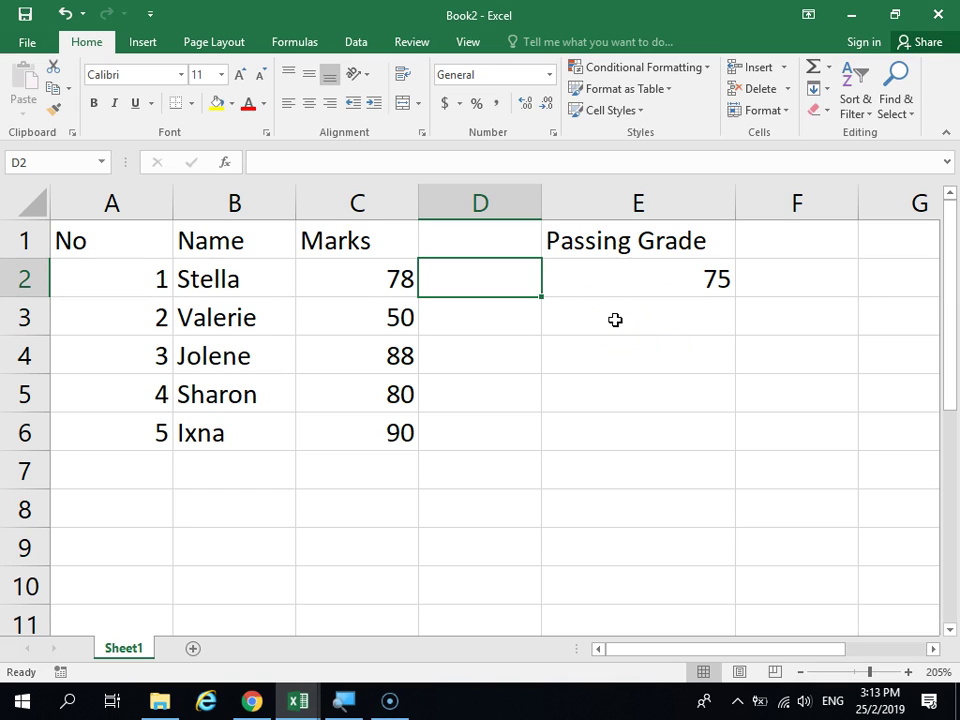
{"action": "type", "text": "="}
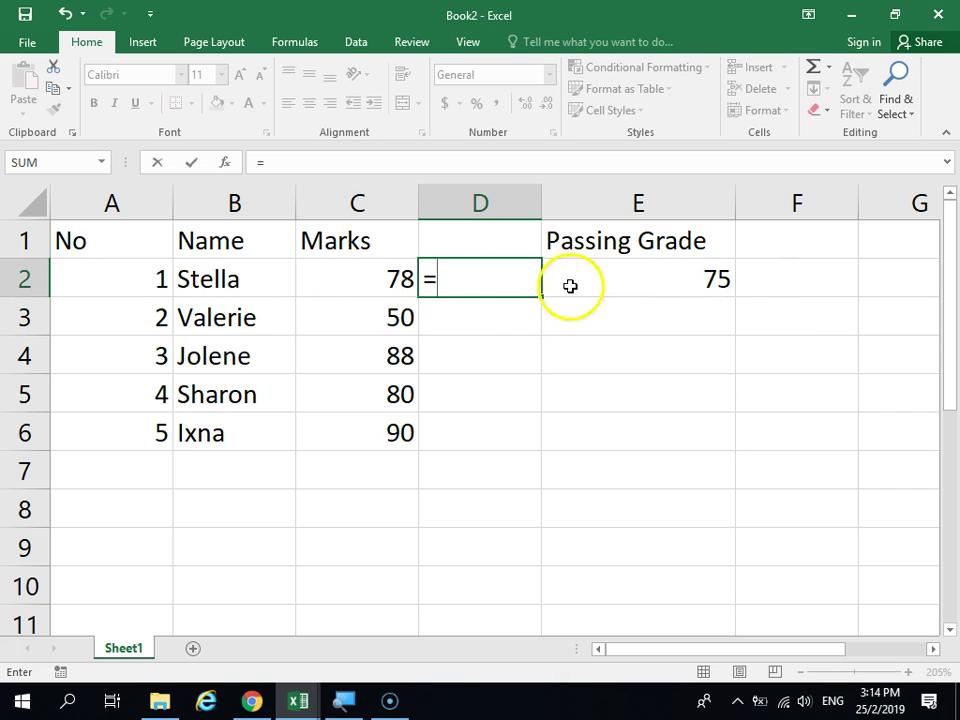
{"action": "left_click", "coordinate": [348, 273]}
{"action": "type", "text": "-"}
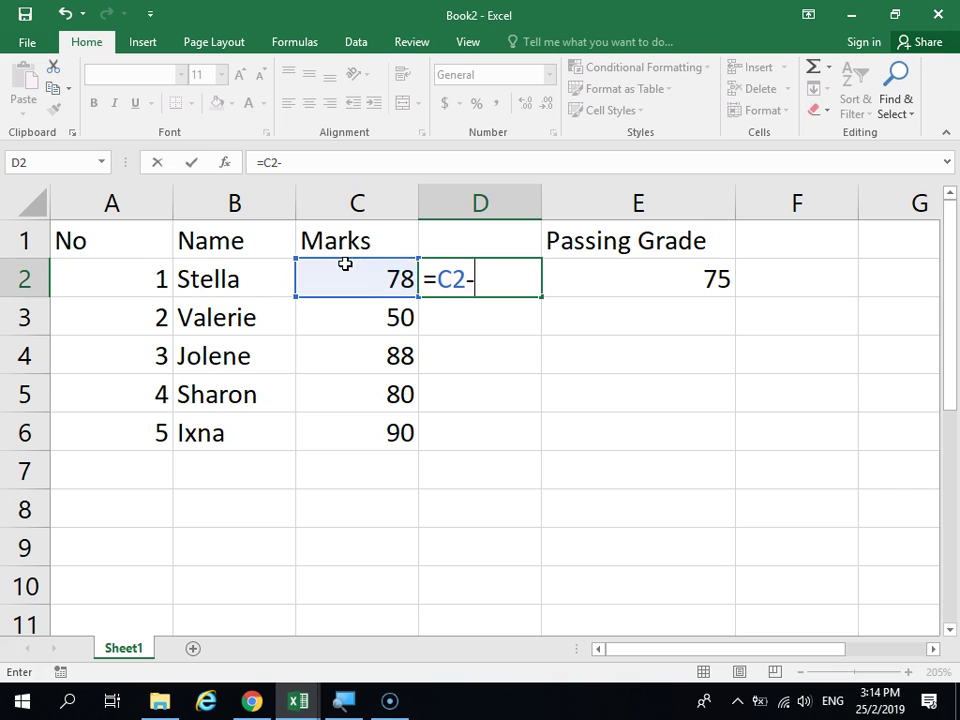
{"action": "left_click", "coordinate": [628, 267]}
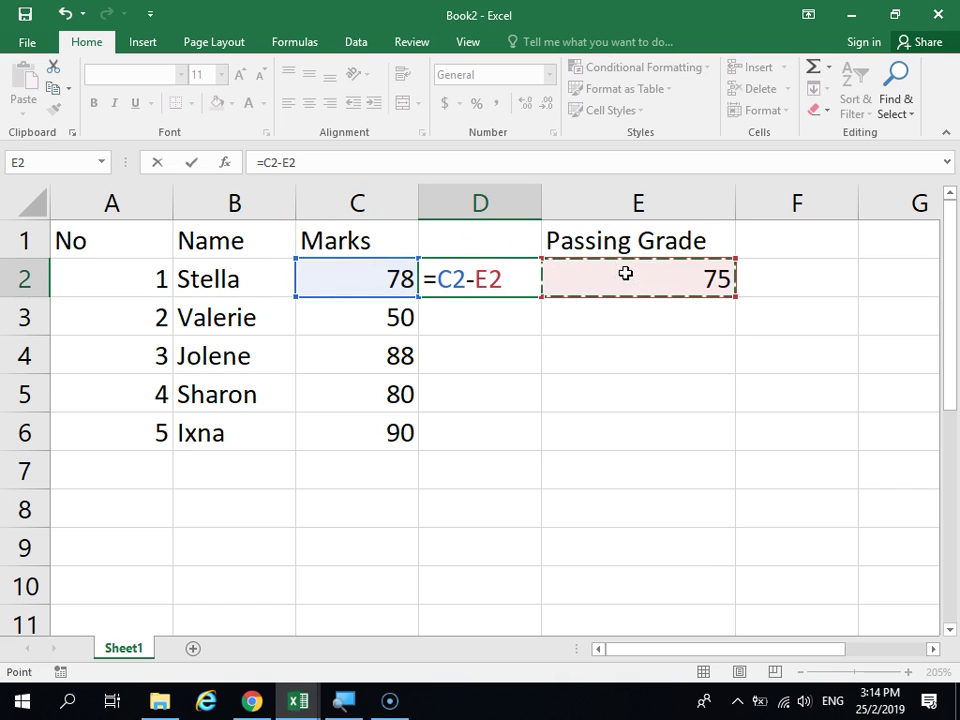
{"action": "key", "text": "Return"}
Step: Enter the header Difference in D1
{"action": "mouse_move", "coordinate": [495, 273]}
{"action": "left_mouse_down"}
{"action": "mouse_move", "coordinate": [435, 270]}
{"action": "mouse_move", "coordinate": [498, 248]}
{"action": "left_mouse_up"}
{"action": "left_click", "coordinate": [505, 235]}
{"action": "type", "text": "Difference"}
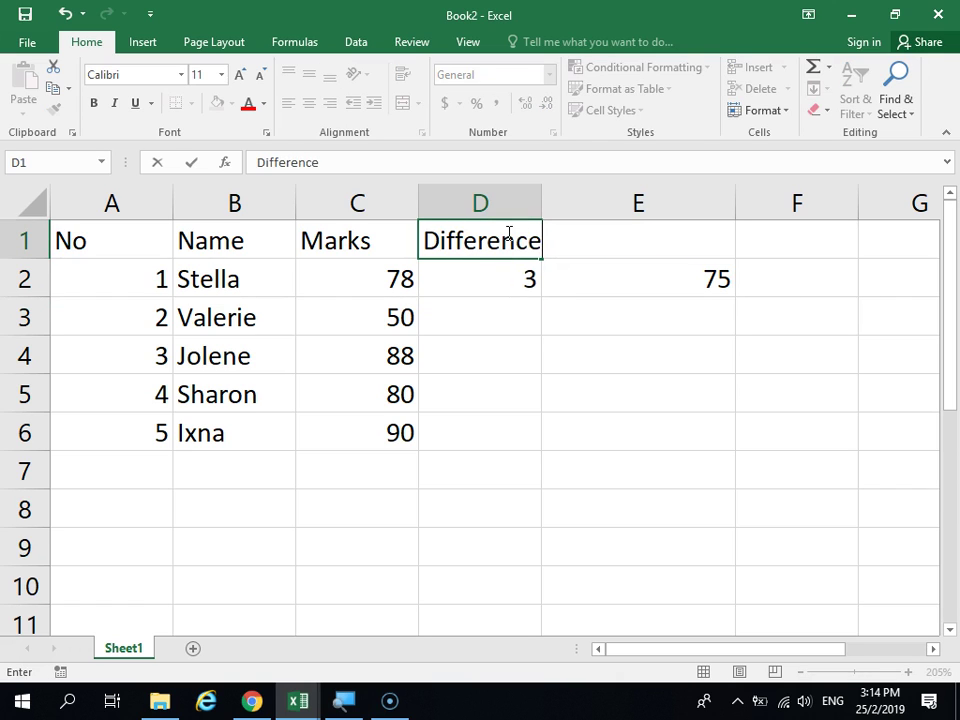
Step: Commit the Difference header in D1 and fill the D2 formula =C2-E2 down to D6
{"action": "key", "text": "Return"}
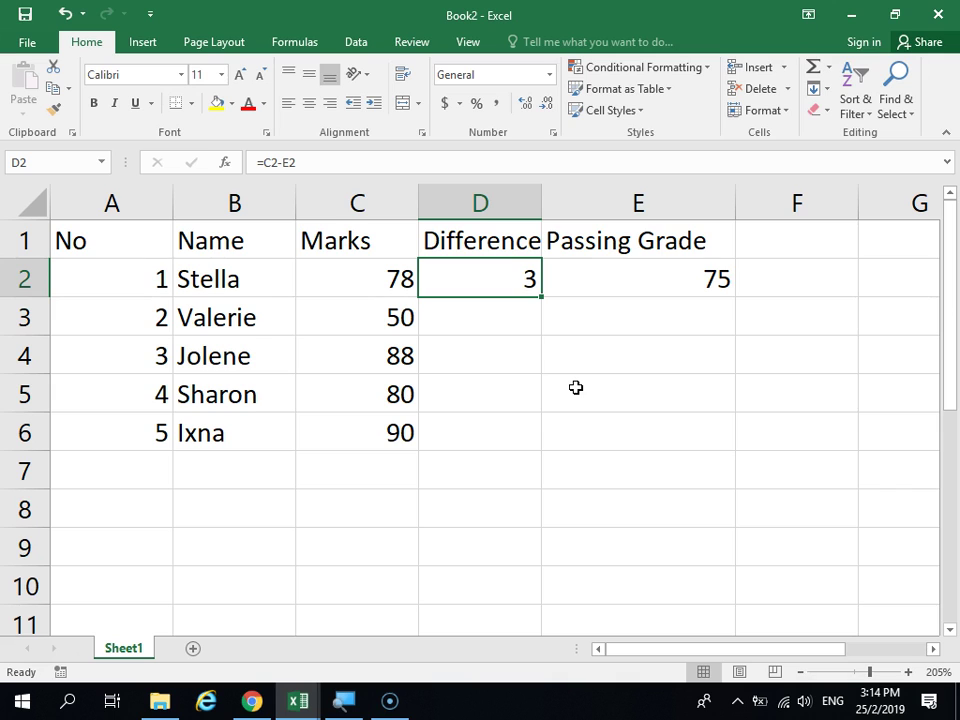
{"action": "left_click", "coordinate": [408, 318]}
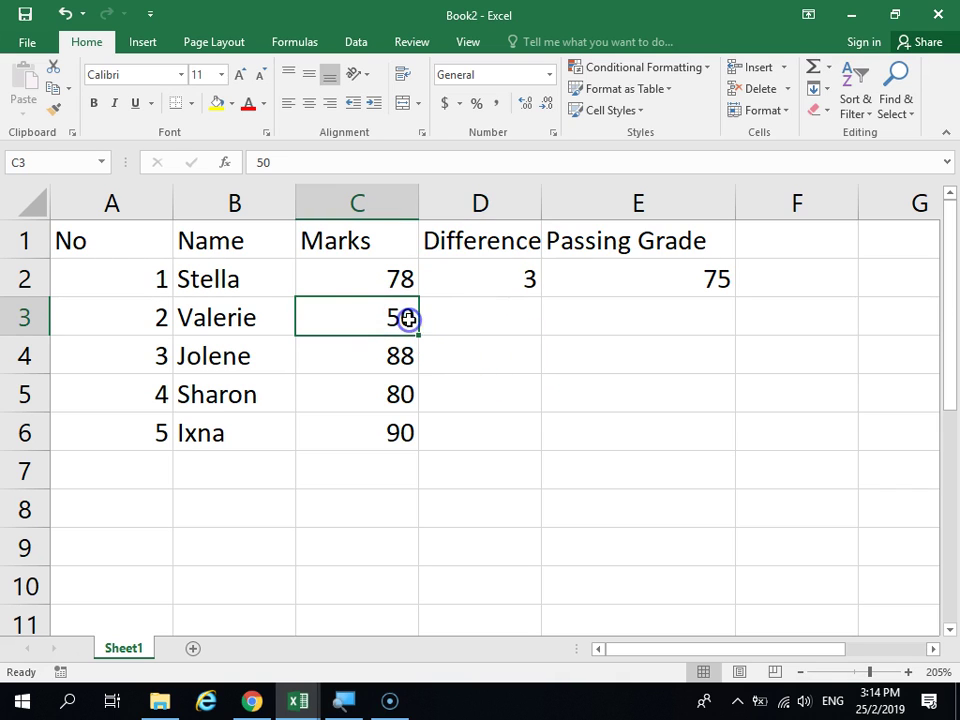
{"action": "left_click", "coordinate": [529, 280]}
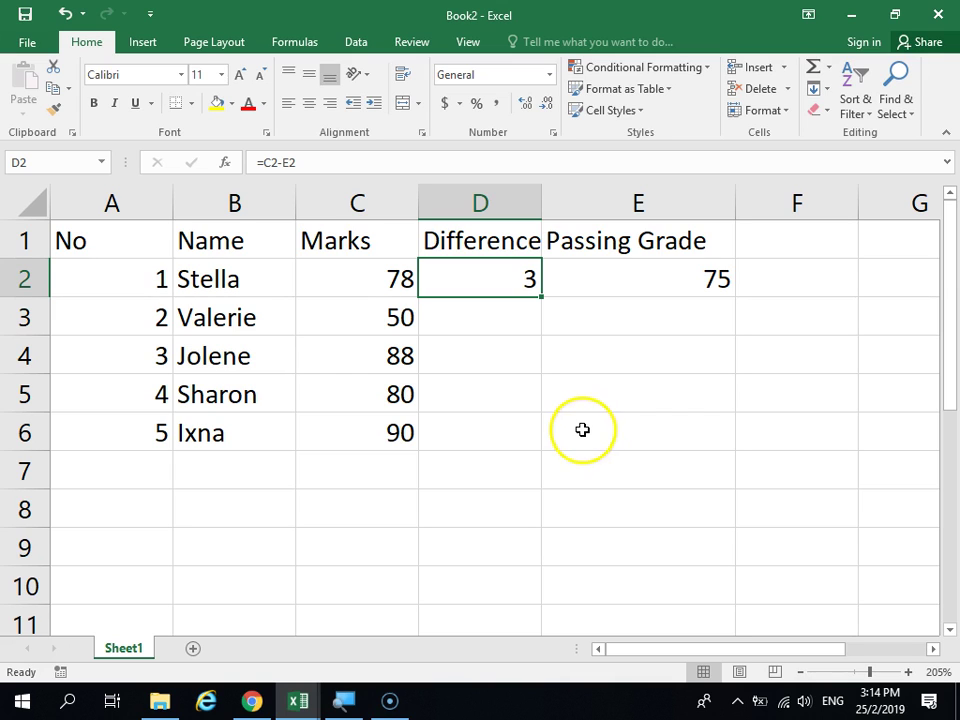
{"action": "double_click", "coordinate": [539, 296]}
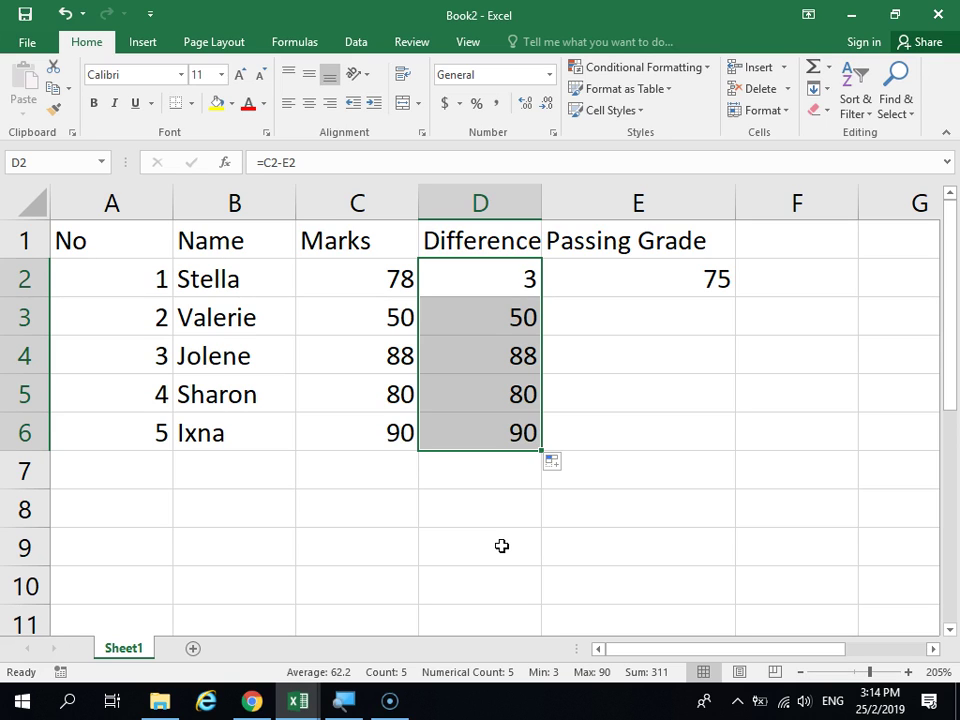
Step: Examine the formulas in D2 and D3 and the marks and passing grade cells in columns C and E that they reference
{"action": "left_click", "coordinate": [611, 347]}
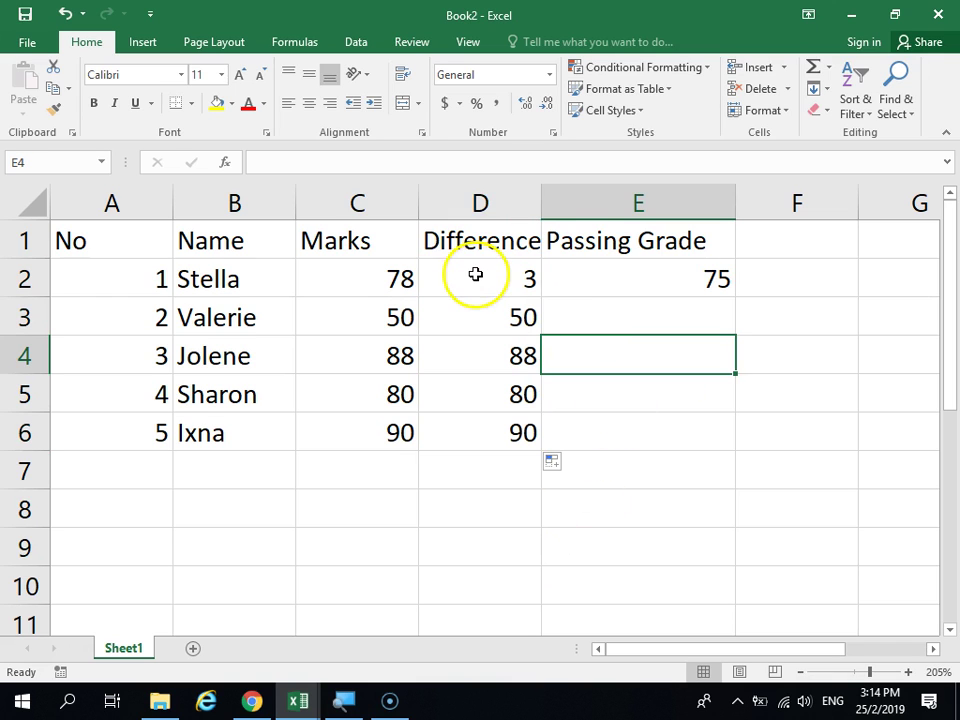
{"action": "left_click", "coordinate": [482, 273]}
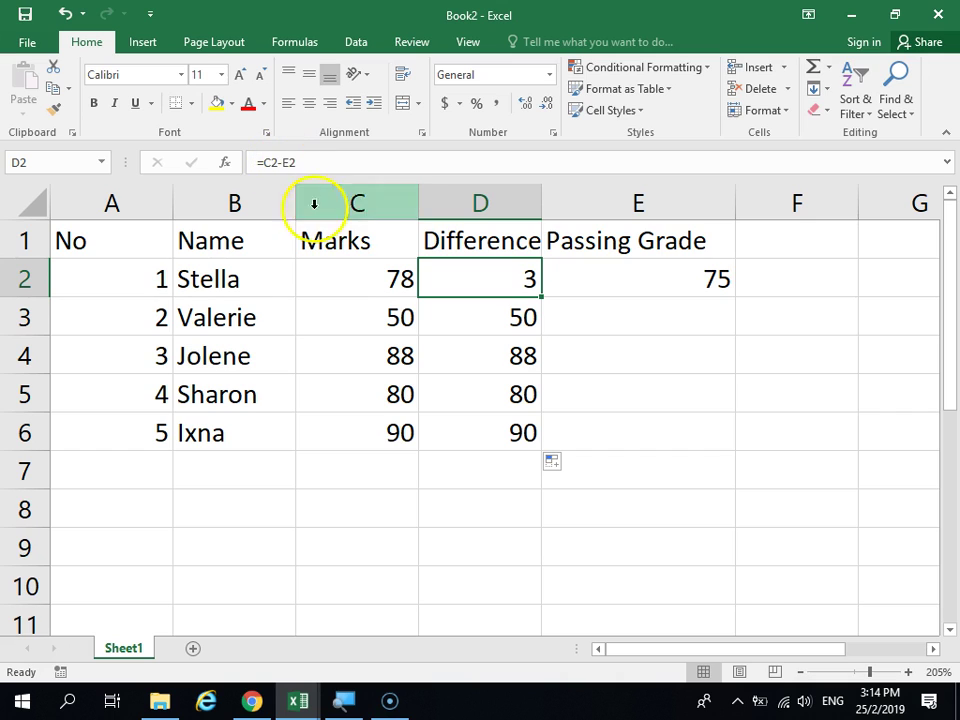
{"action": "left_click", "coordinate": [378, 282]}
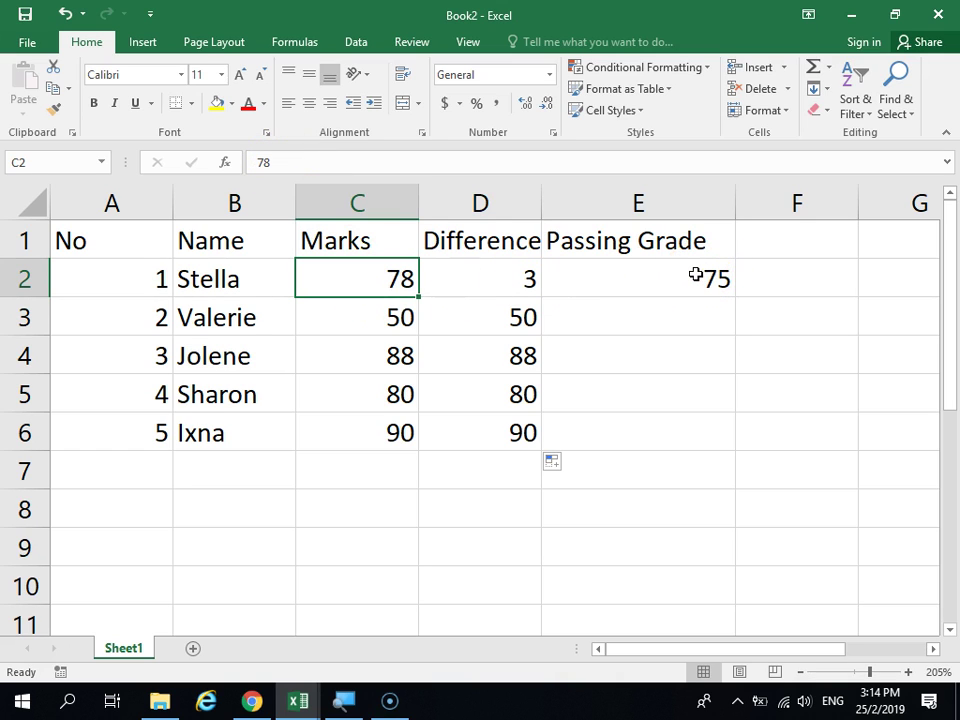
{"action": "left_click", "coordinate": [585, 276]}
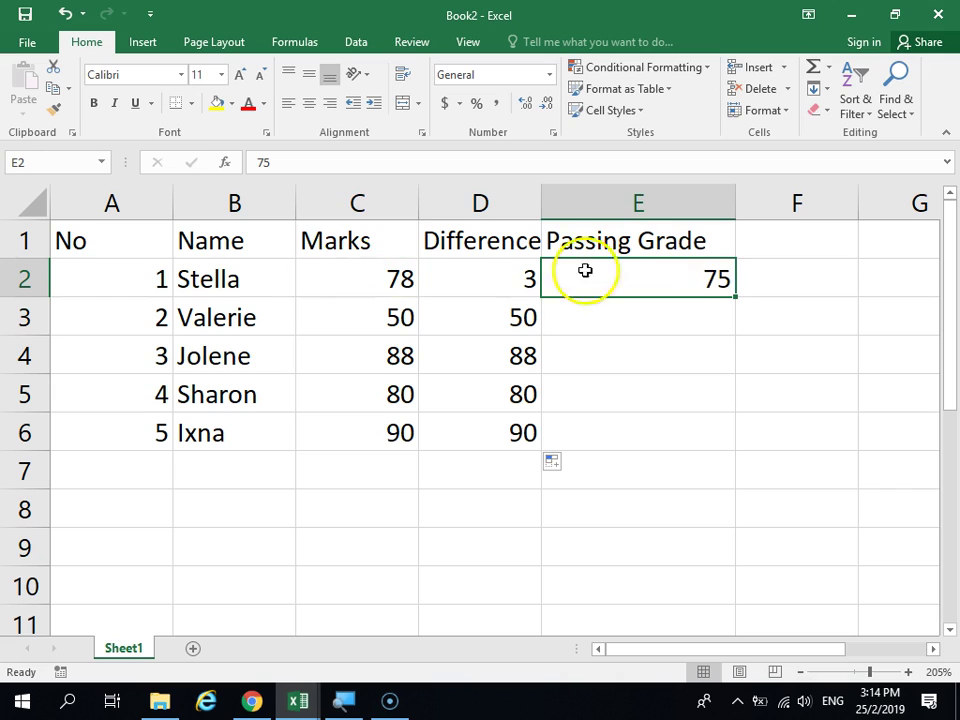
{"action": "left_click", "coordinate": [347, 272]}
{"action": "left_click", "coordinate": [484, 278]}
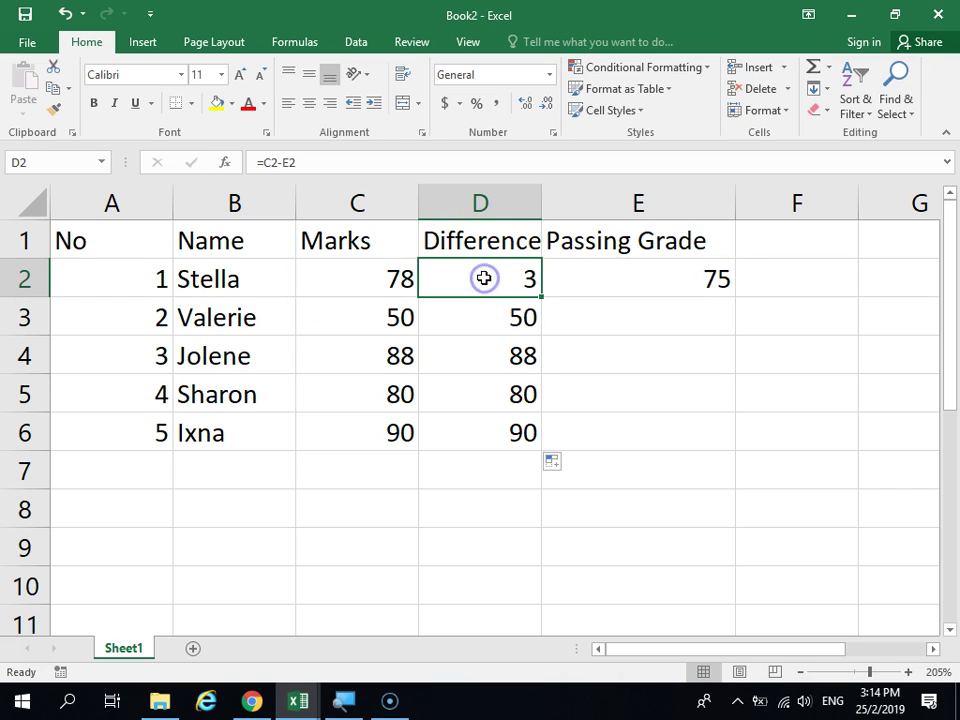
{"action": "left_click", "coordinate": [498, 288]}
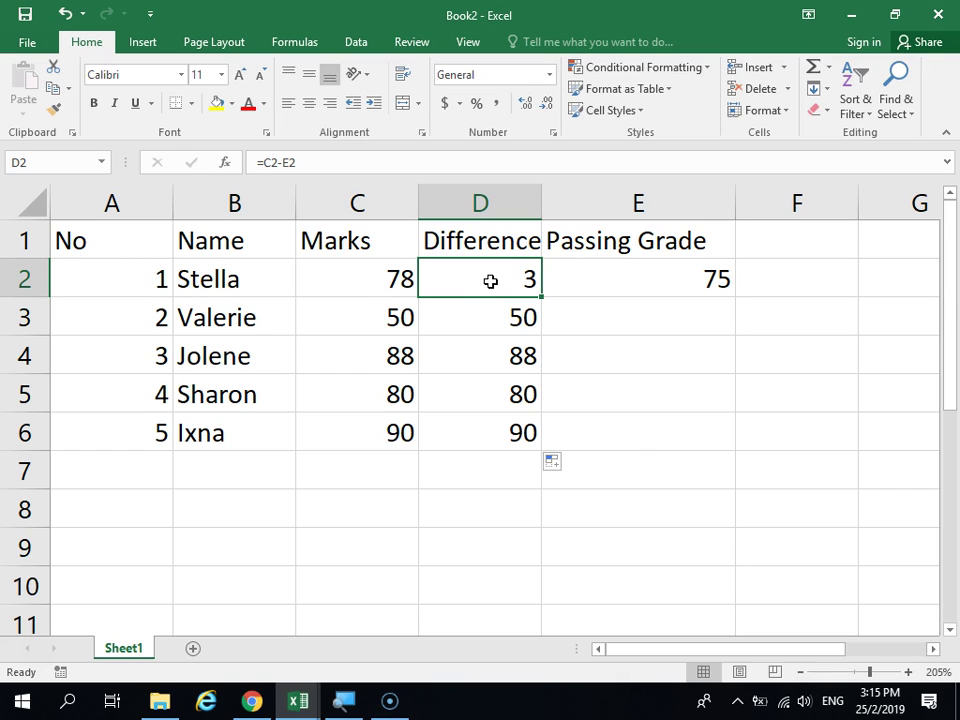
{"action": "left_click", "coordinate": [520, 313]}
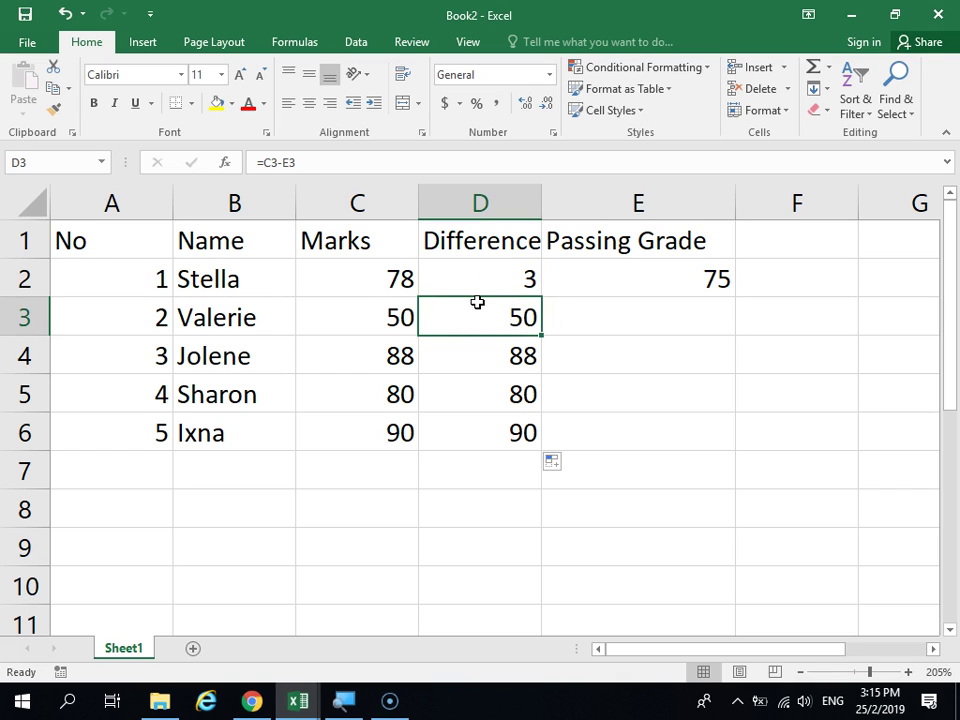
{"action": "left_click", "coordinate": [474, 262]}
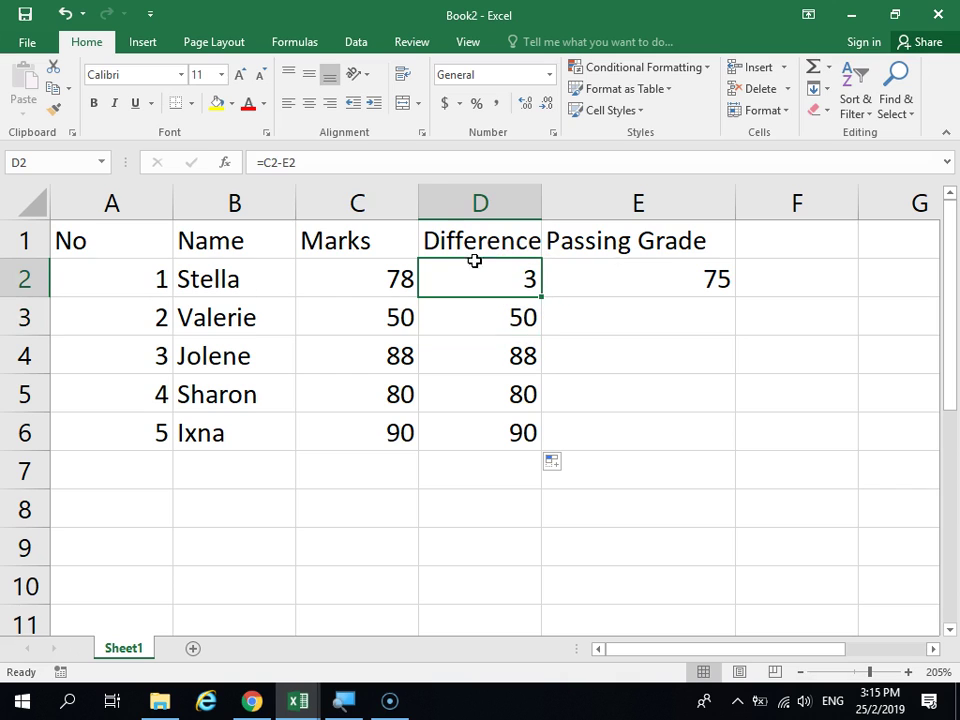
{"action": "left_click", "coordinate": [684, 280]}
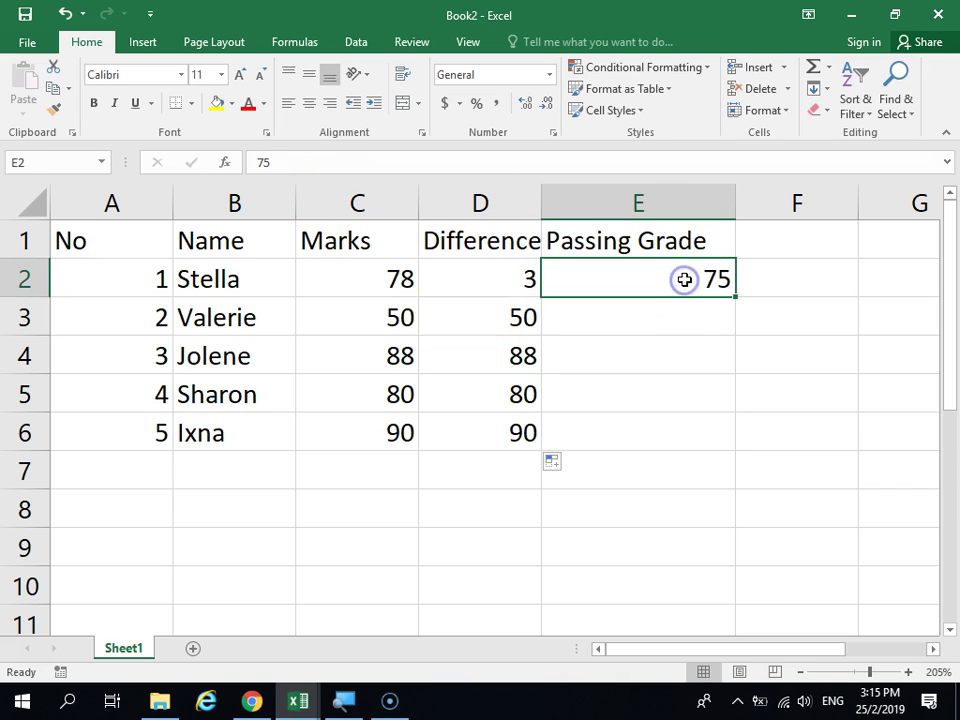
{"action": "left_click", "coordinate": [524, 319]}
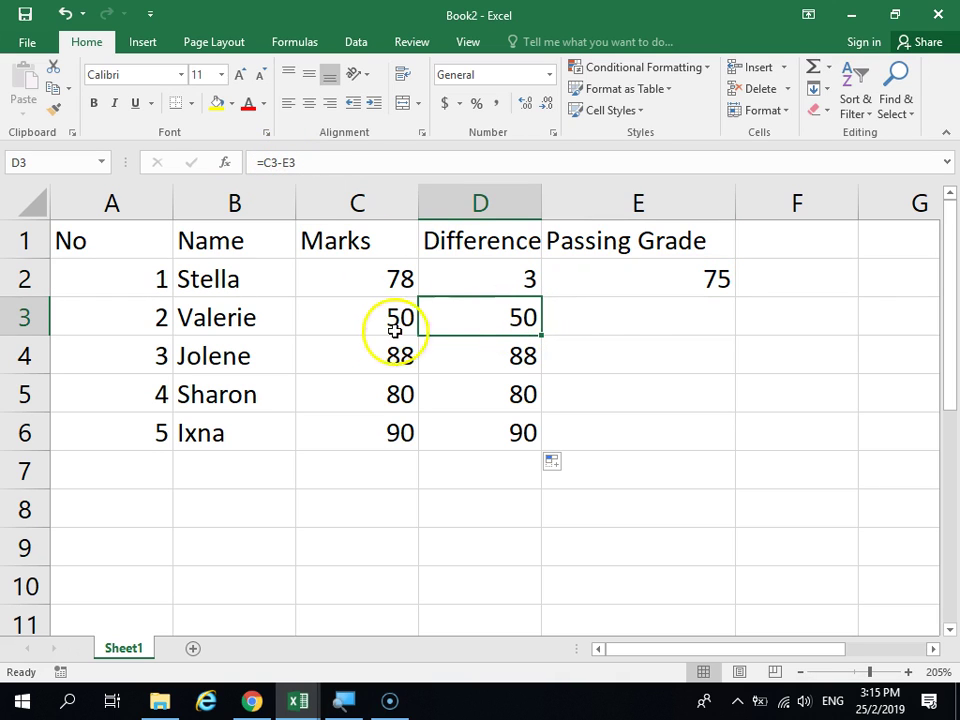
{"action": "left_click", "coordinate": [617, 277]}
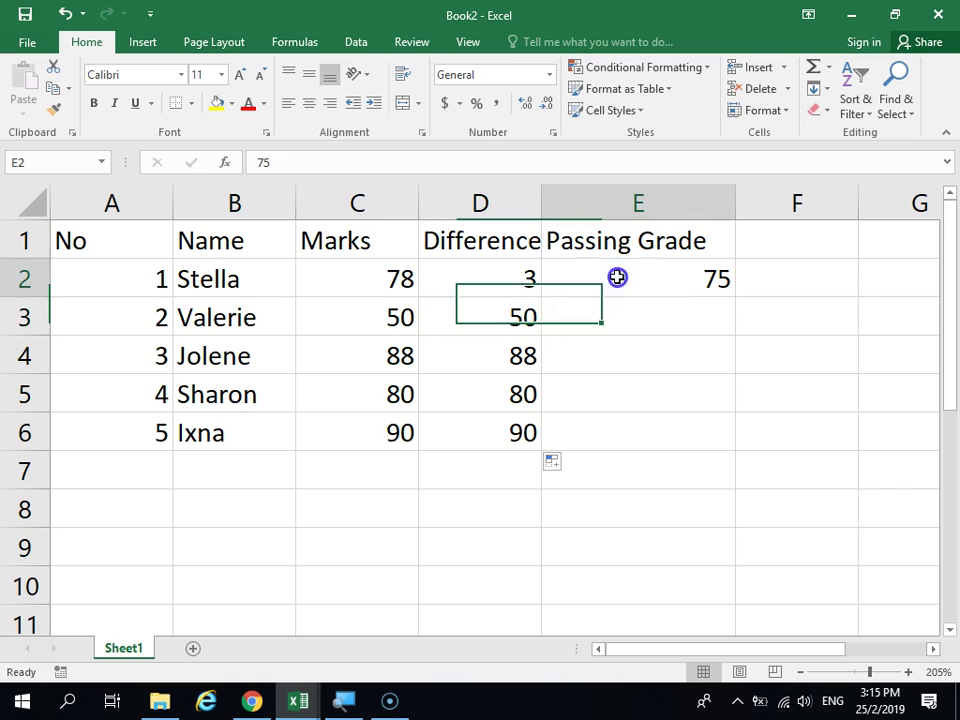
{"action": "left_click", "coordinate": [615, 319]}
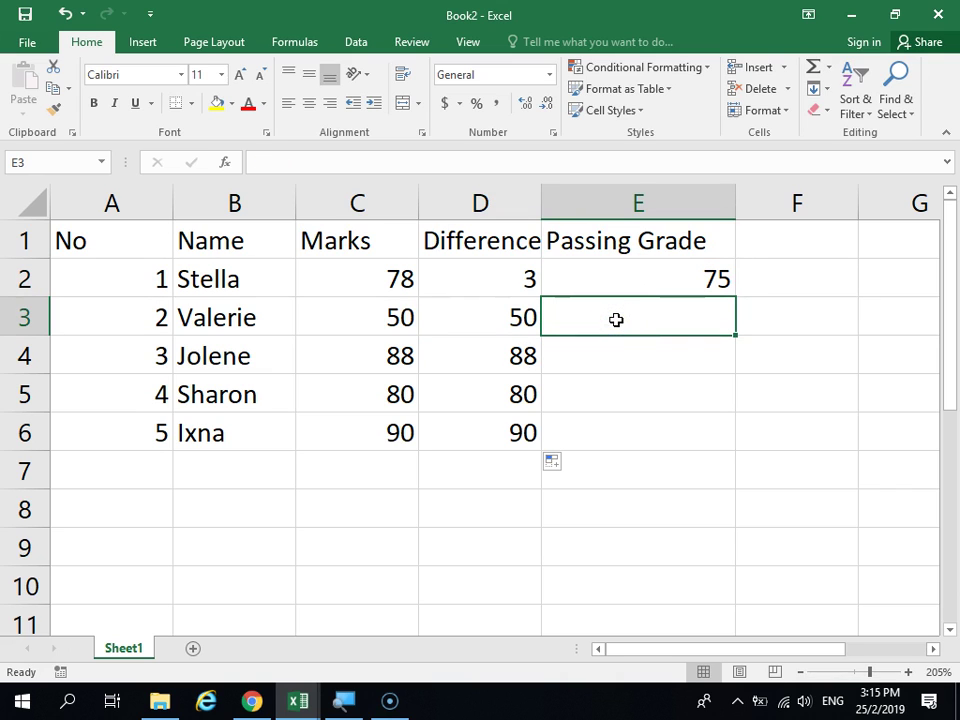
{"action": "left_click", "coordinate": [600, 340]}
{"action": "left_click", "coordinate": [599, 284]}
Step: Try entering 75 as the second student's passing grade in E3, and undo the entry
{"action": "left_click", "coordinate": [656, 315]}
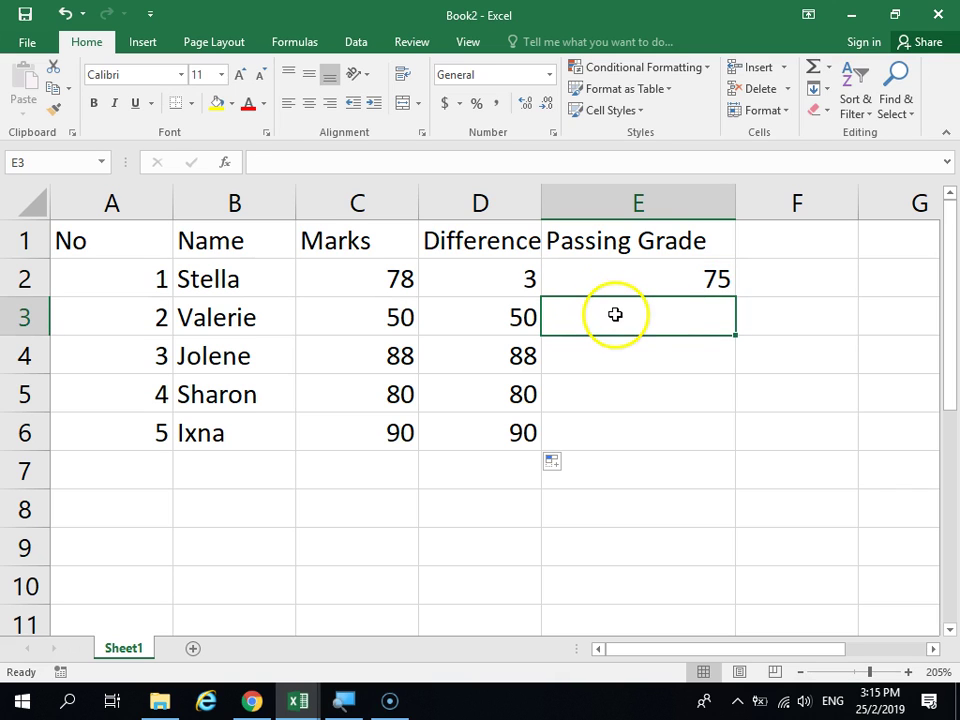
{"action": "type", "text": "75"}
{"action": "left_click", "coordinate": [589, 362]}
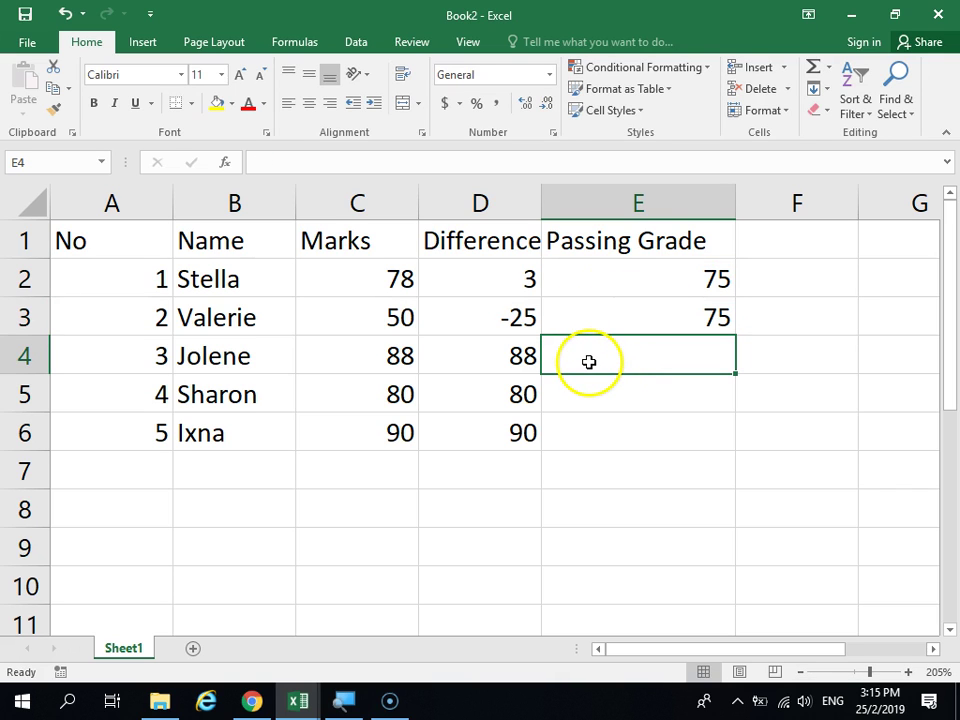
{"action": "key", "text": "ctrl+z"}
Step: Check the formula in D2 against the passing grade in E2 and the cells below it
{"action": "left_click", "coordinate": [575, 360]}
{"action": "left_click", "coordinate": [714, 279]}
{"action": "left_click", "coordinate": [665, 354]}
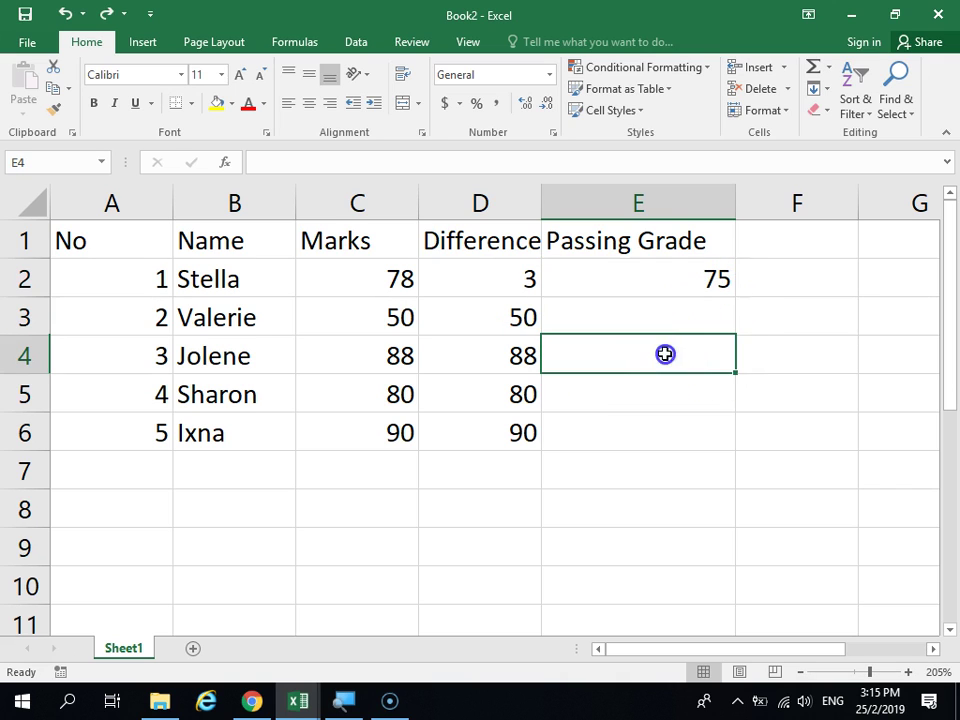
{"action": "left_click", "coordinate": [692, 290]}
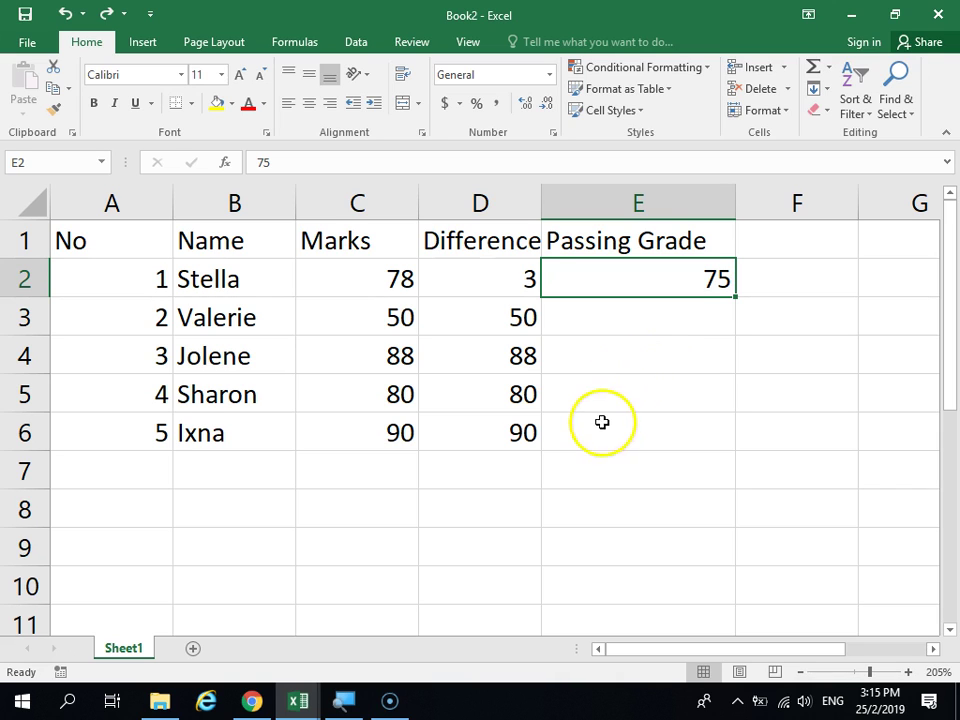
{"action": "left_click", "coordinate": [494, 279]}
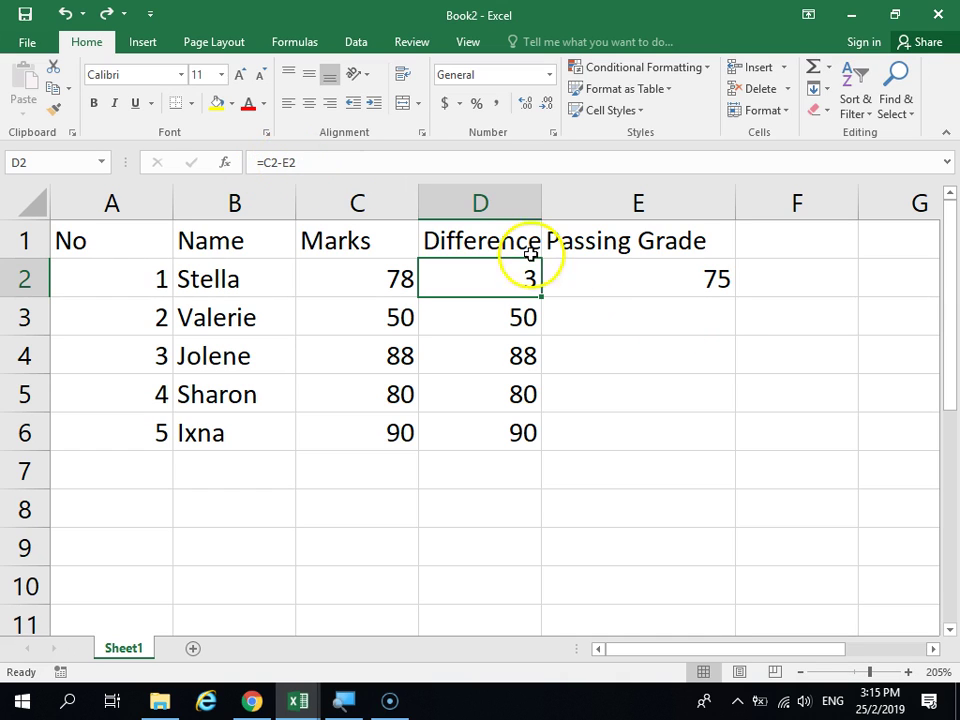
{"action": "left_click", "coordinate": [712, 280]}
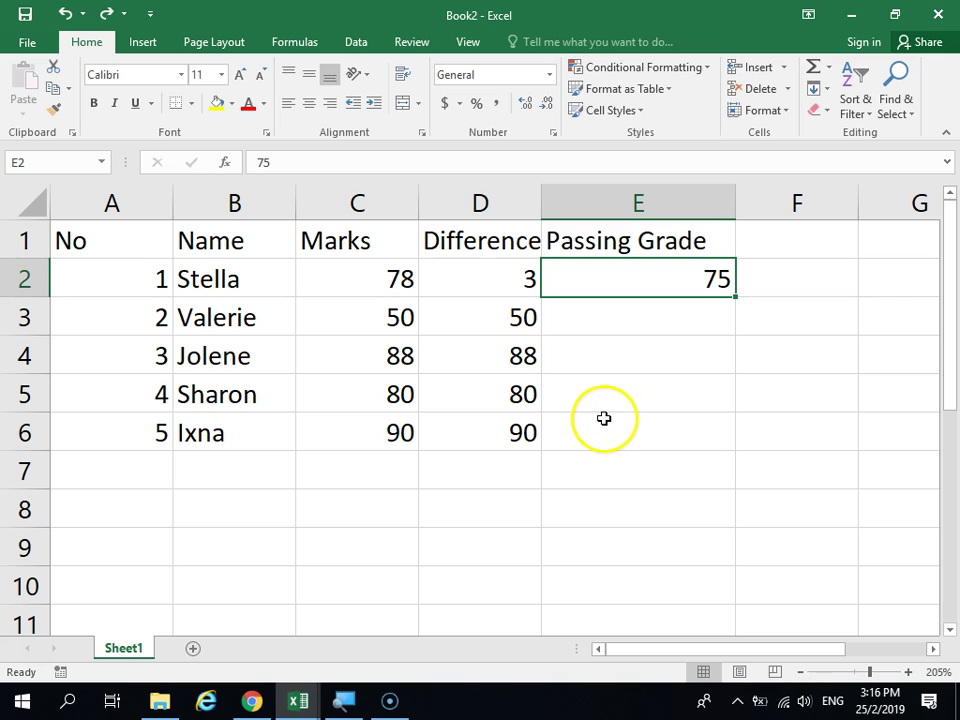
{"action": "left_click", "coordinate": [506, 278]}
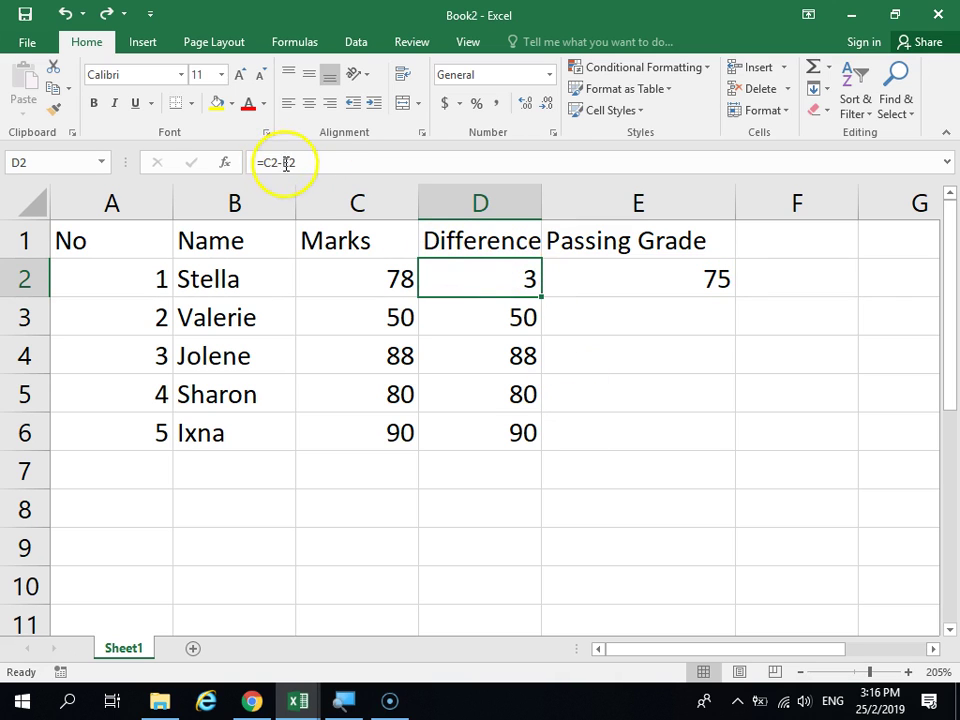
{"action": "left_click", "coordinate": [285, 160]}
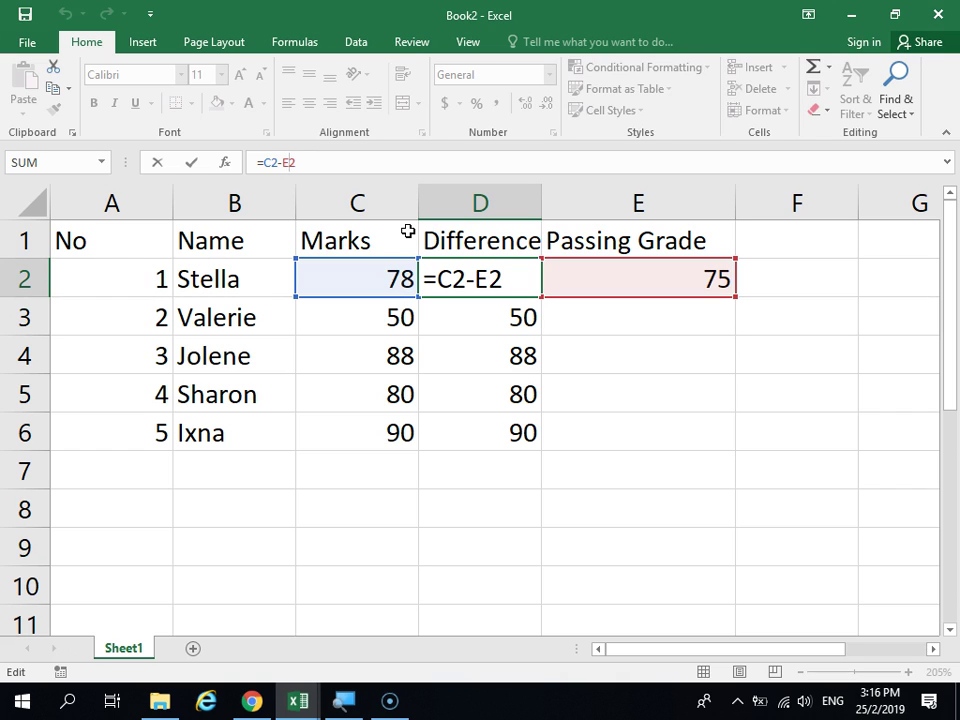
{"action": "key", "text": "alt+F4"}
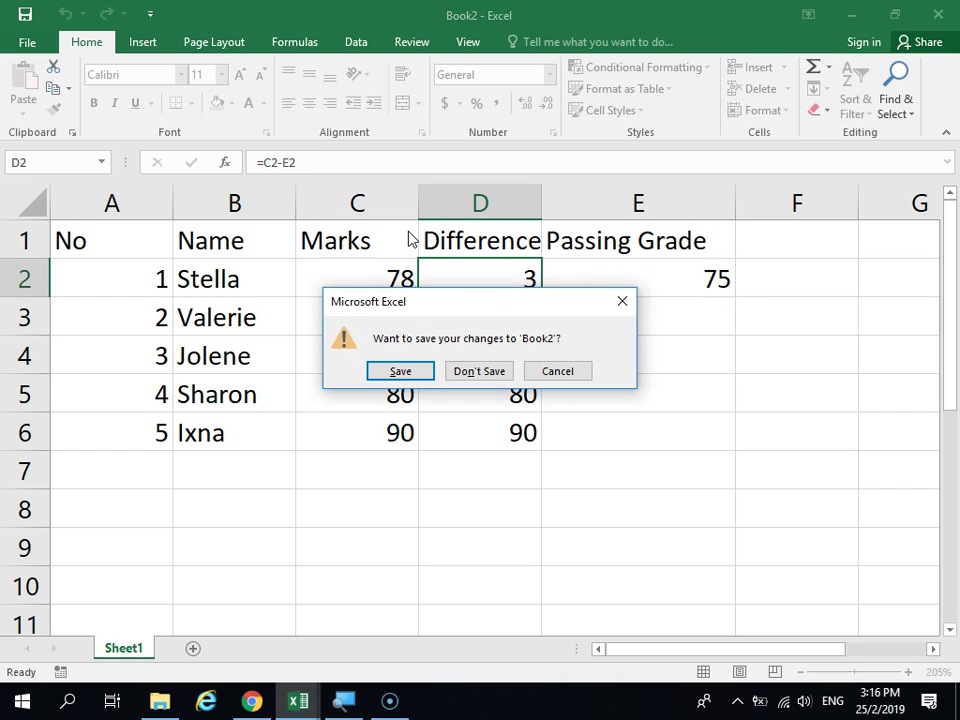
{"action": "left_click", "coordinate": [543, 368]}
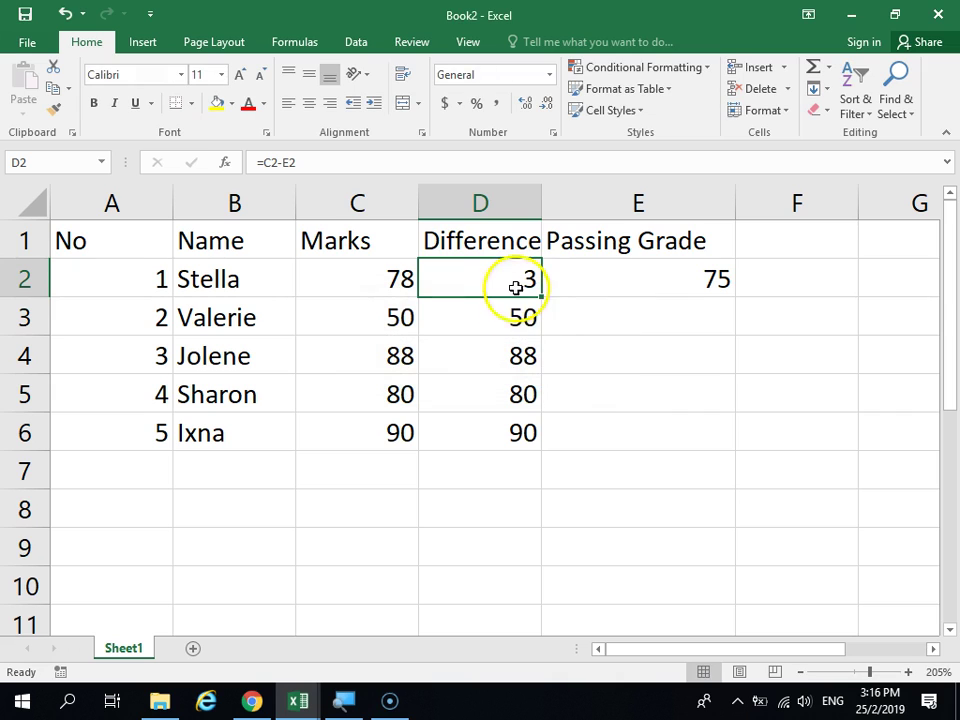
Step: Make the passing grade reference in the D2 formula absolute, cycling through the reference types and committing it as =C2-$E$2
{"action": "left_click", "coordinate": [286, 162]}
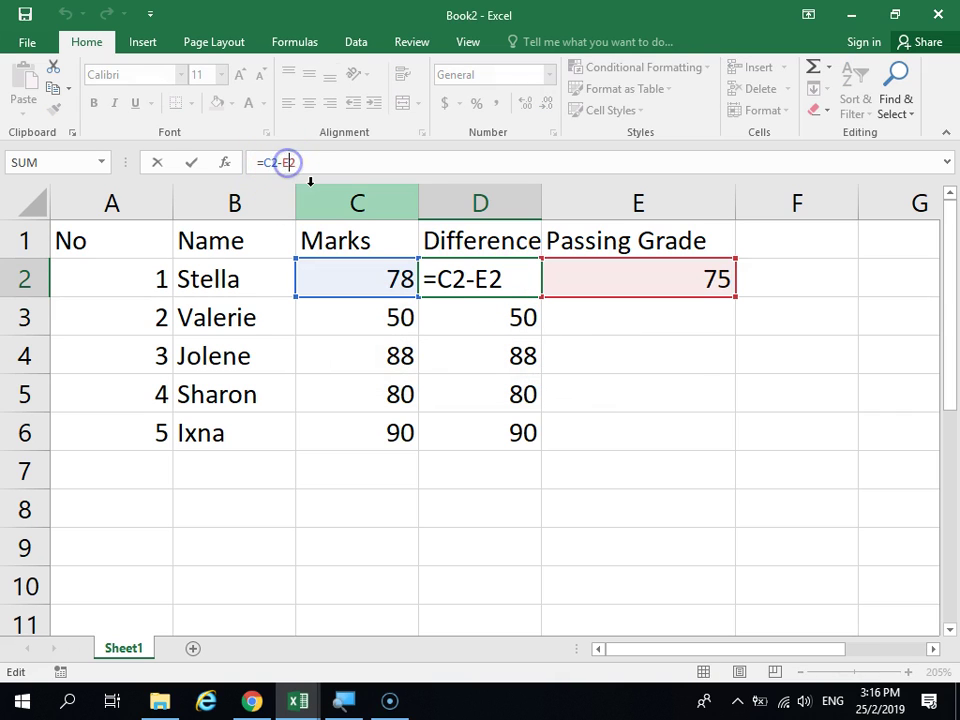
{"action": "key", "text": "F4"}
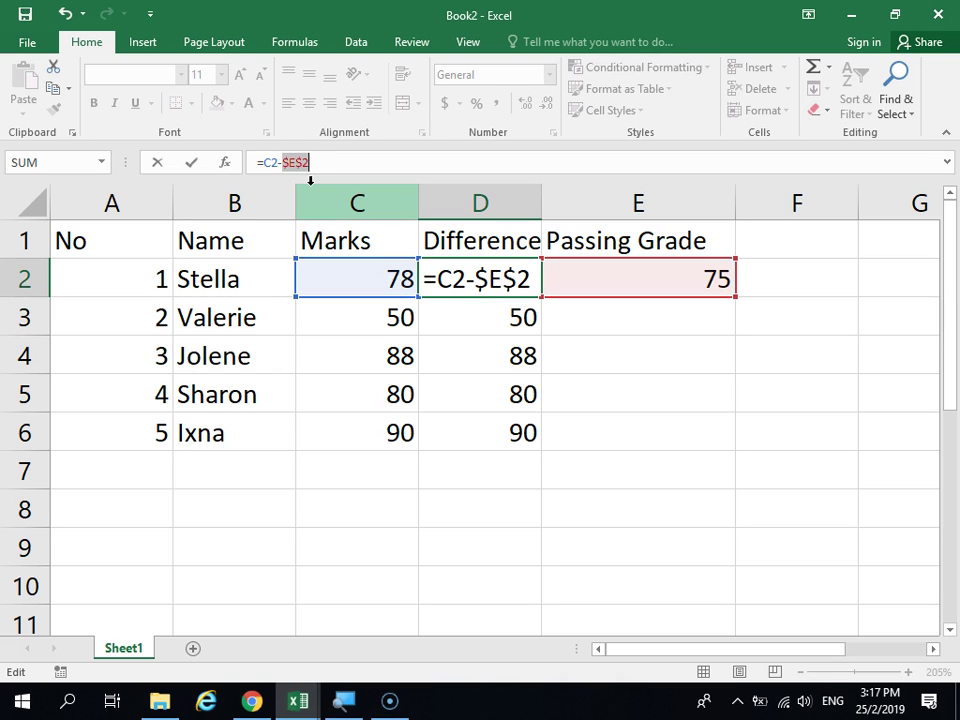
{"action": "key", "text": "F4"}
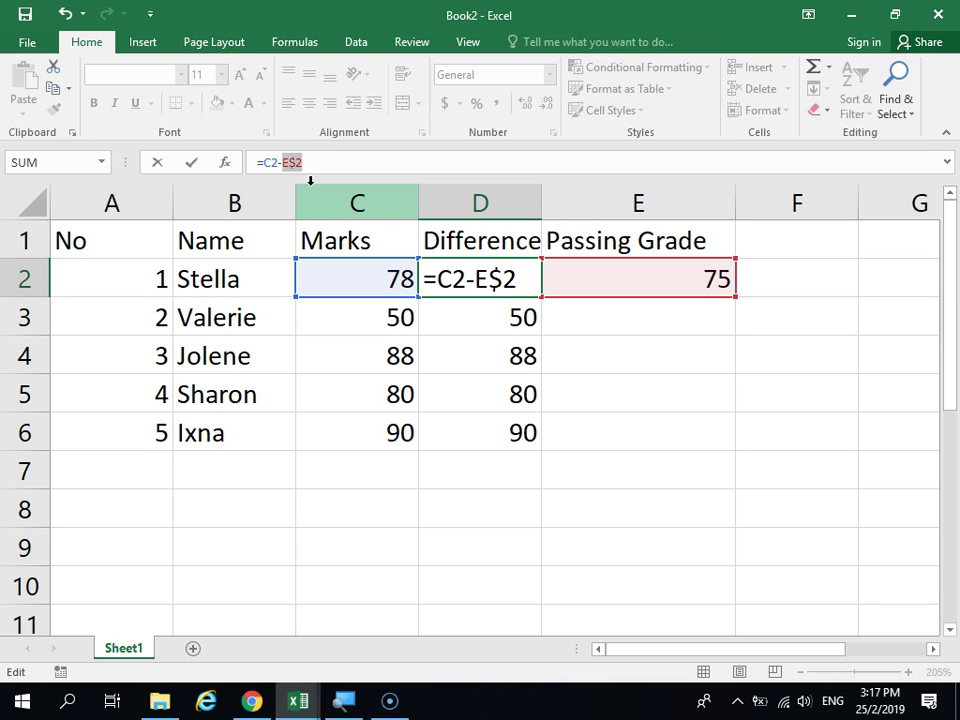
{"action": "key", "text": "F4"}
{"action": "key", "text": "F4"}
{"action": "key", "text": "F4"}
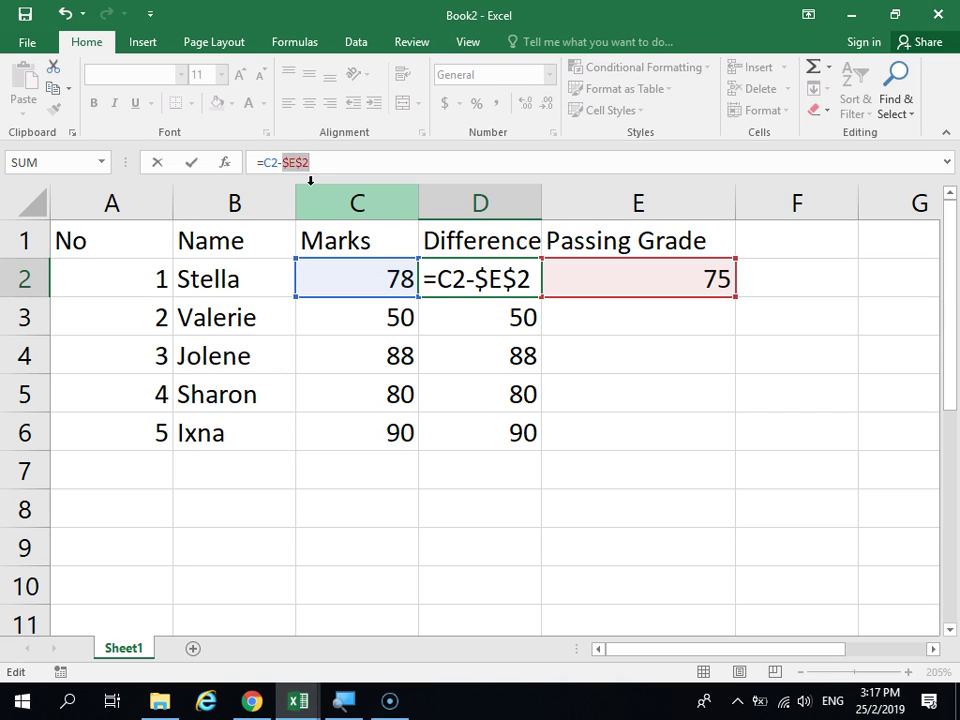
{"action": "key", "text": "F4"}
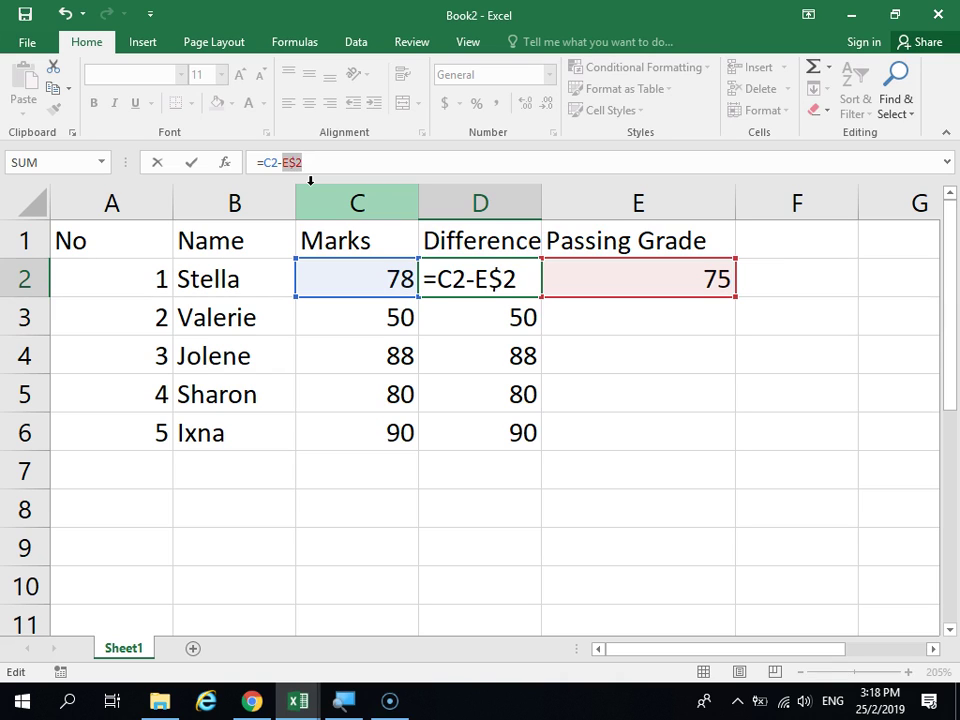
{"action": "key", "text": "F4"}
{"action": "key", "text": "F4"}
{"action": "key", "text": "F4"}
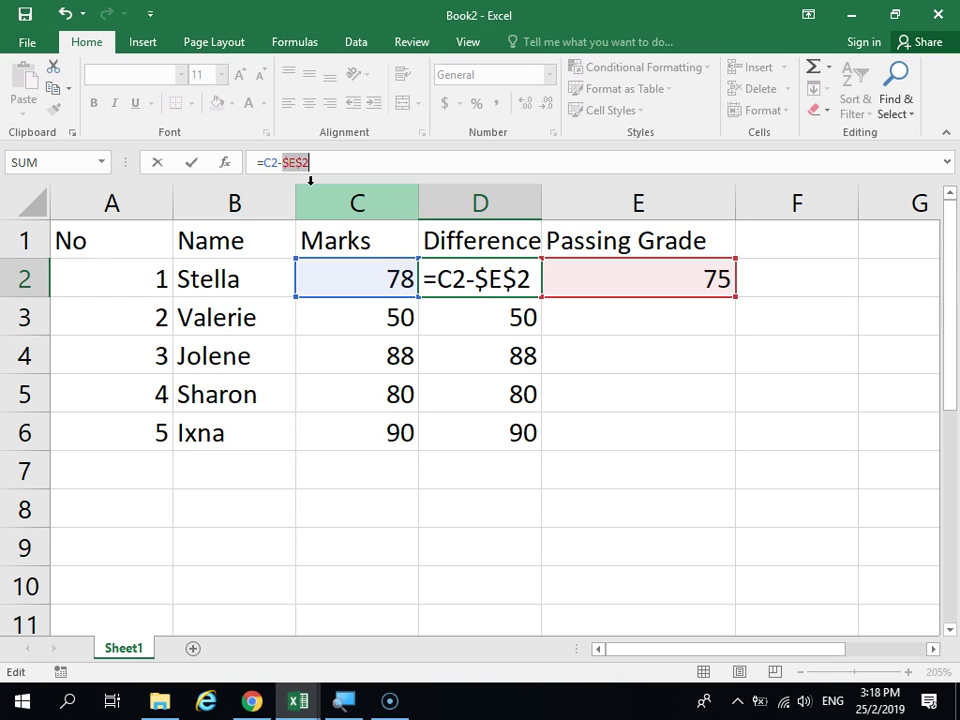
{"action": "key", "text": "Return"}
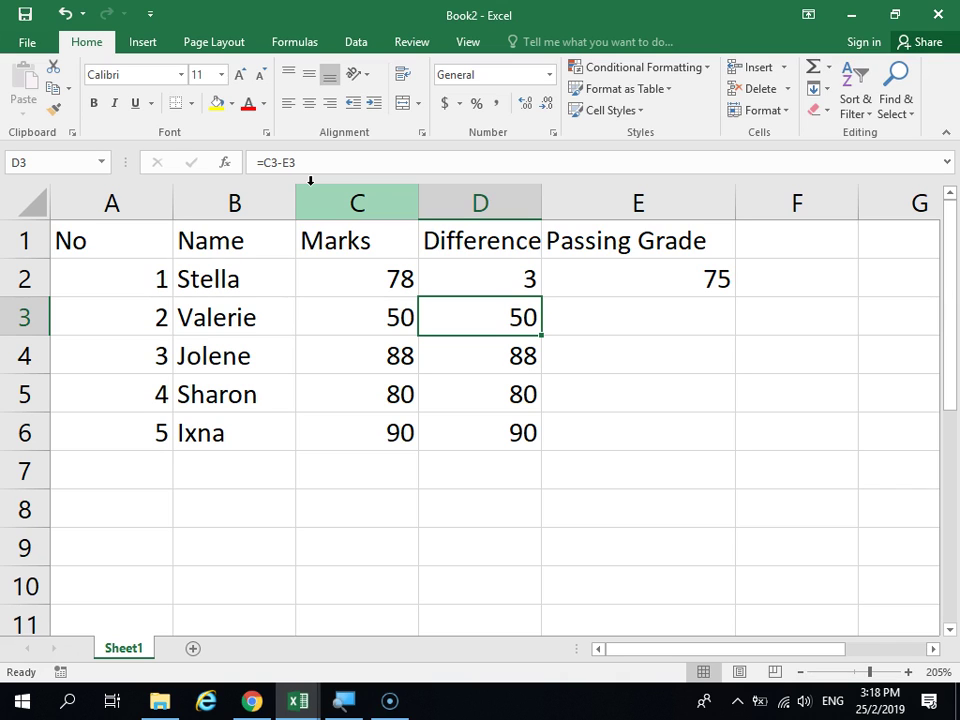
Step: Fill the D2 formula with the absolute reference down to D6 for the remaining students
{"action": "left_click", "coordinate": [529, 281]}
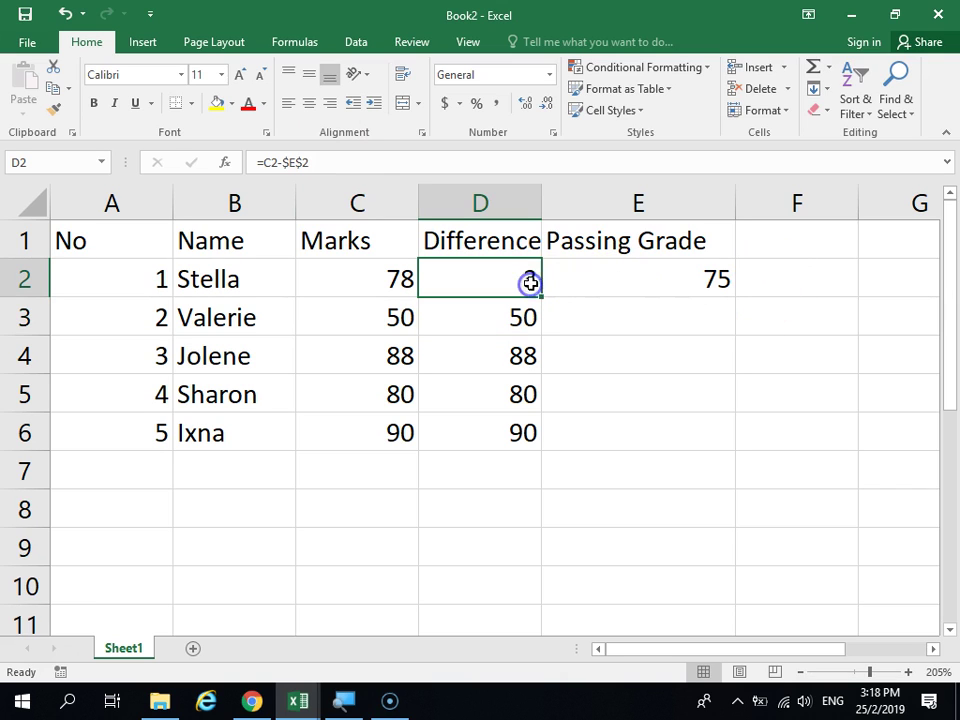
{"action": "double_click", "coordinate": [539, 297]}
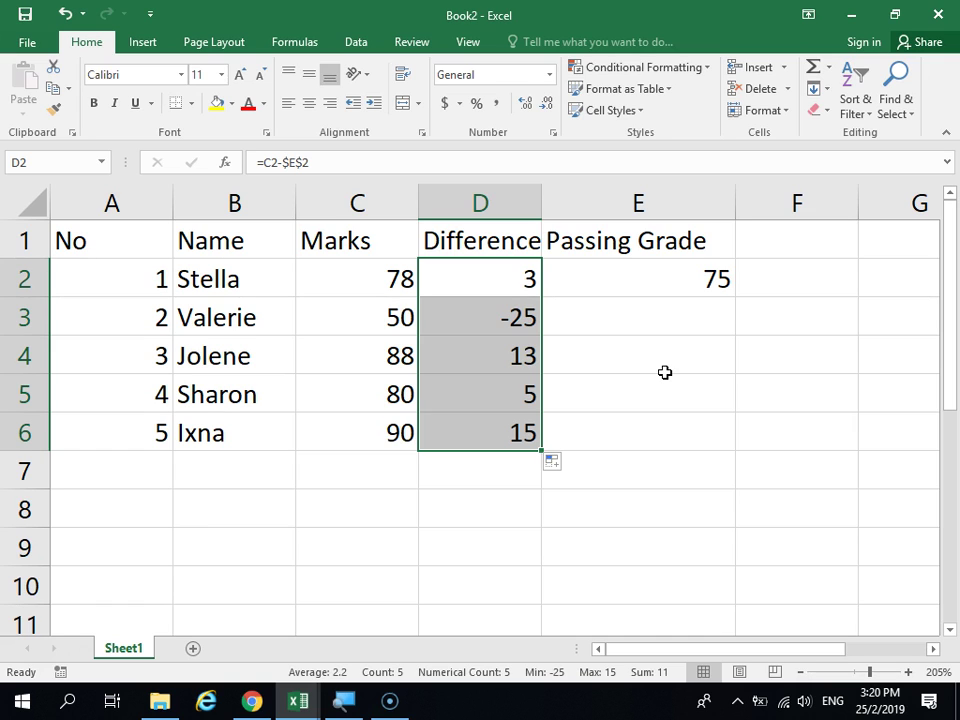
Step: Enter the percentage rates 4%, 3% and 2% across B8 to D8, below the marks table
{"action": "scroll", "coordinate": [336, 478], "scroll_direction": "down", "scroll_amount": 1}
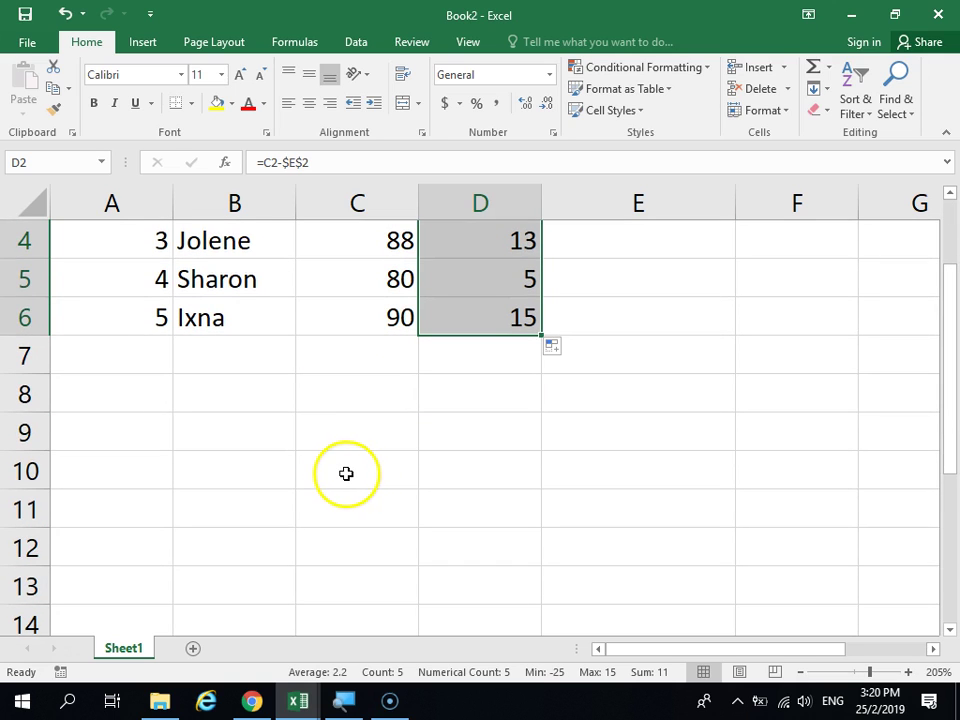
{"action": "left_click", "coordinate": [150, 400]}
{"action": "left_click", "coordinate": [221, 408]}
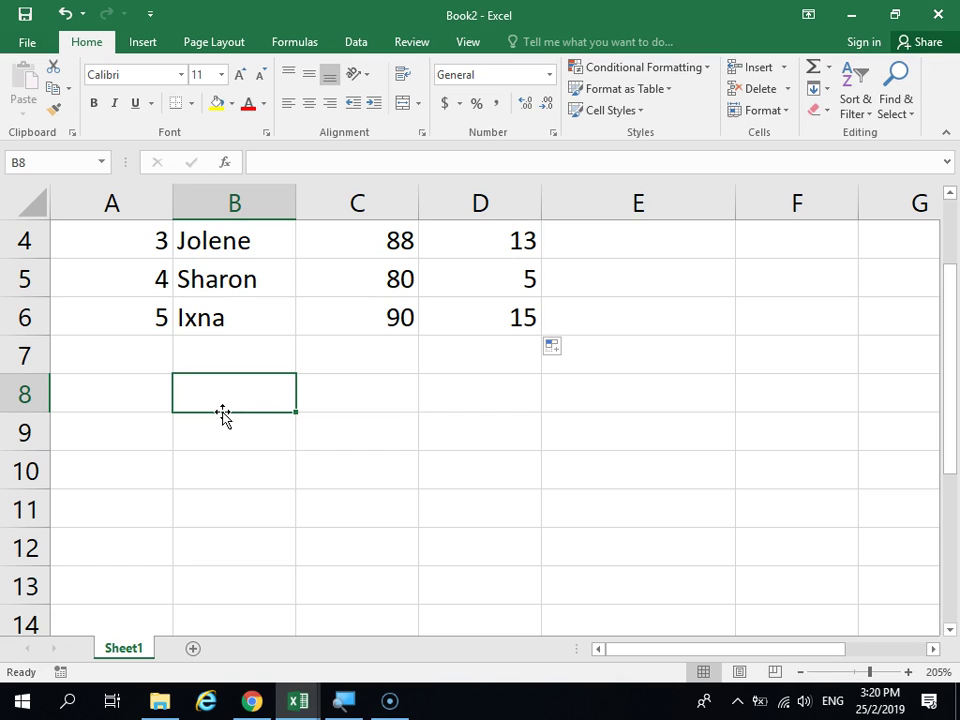
{"action": "type", "text": "4%"}
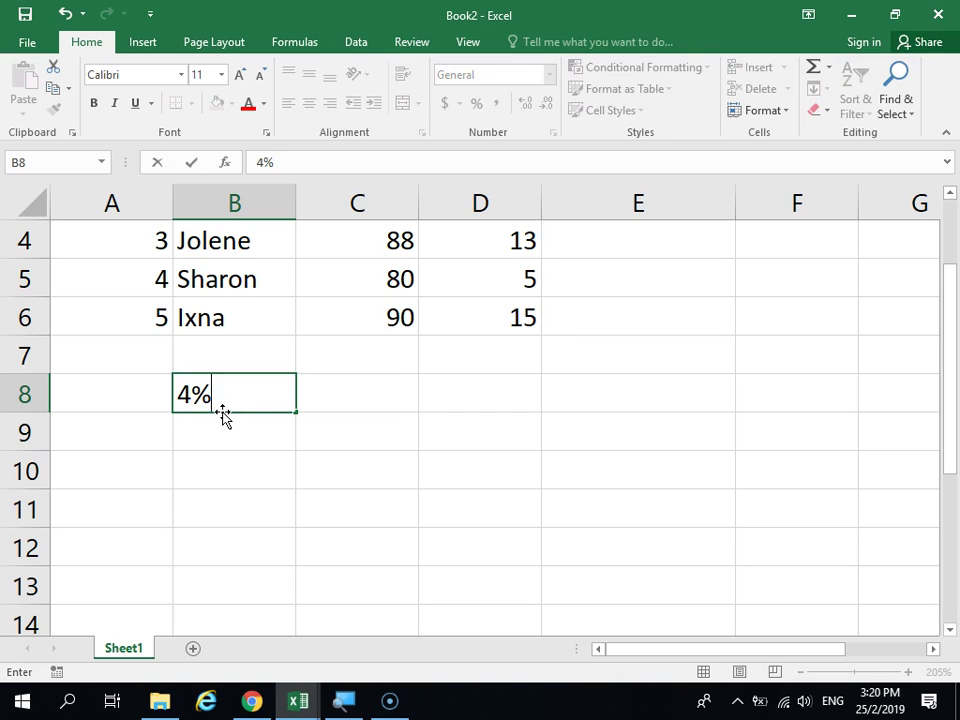
{"action": "key", "text": "Tab"}
{"action": "type", "text": "3%"}
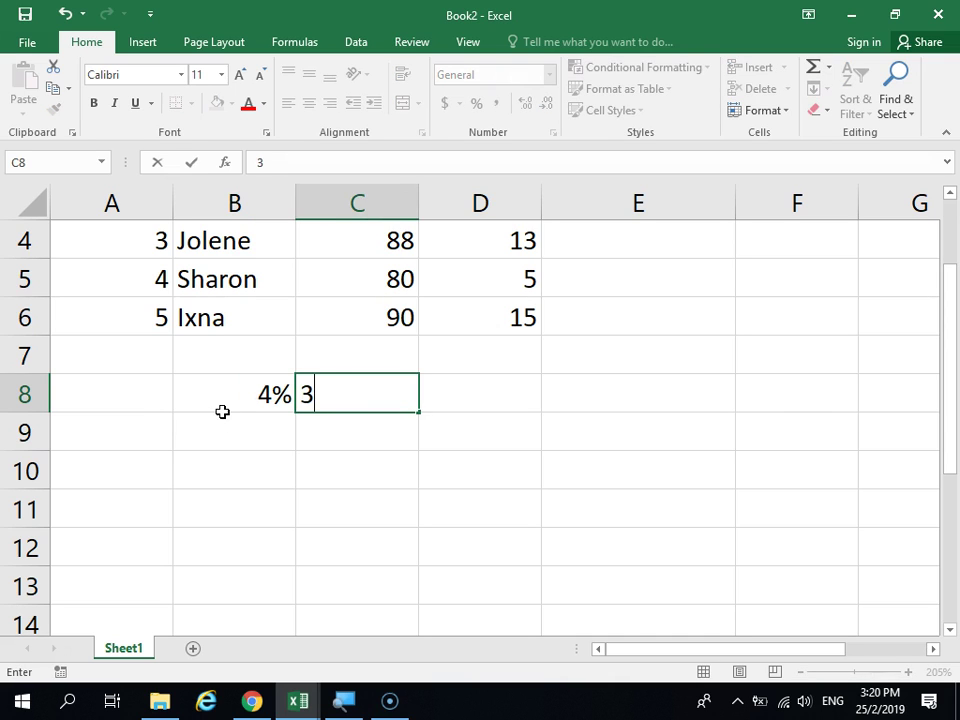
{"action": "key", "text": "Tab"}
{"action": "type", "text": "2%"}
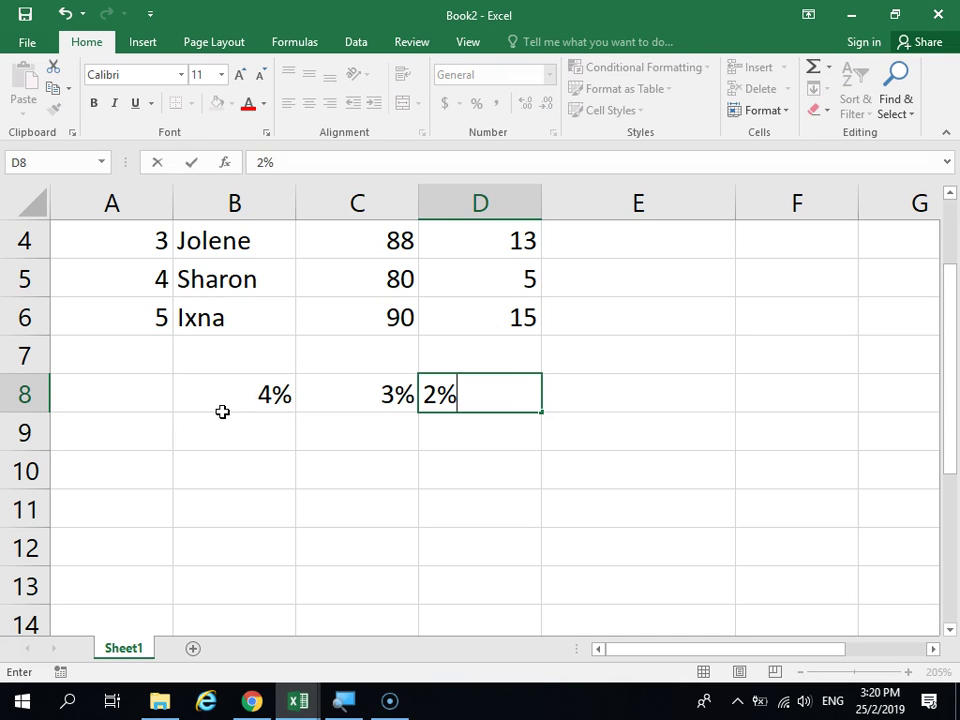
{"action": "key", "text": "Return"}
Step: Enter the amounts 500, 200 and 350 down column A in A9 to A11
{"action": "left_click", "coordinate": [165, 437]}
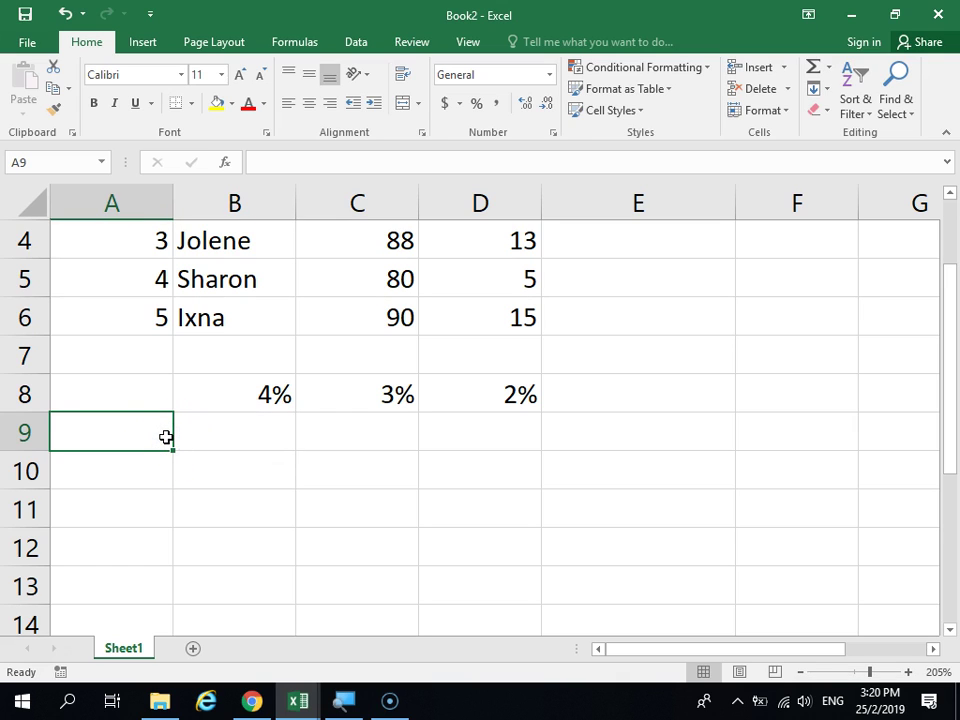
{"action": "type", "text": "500"}
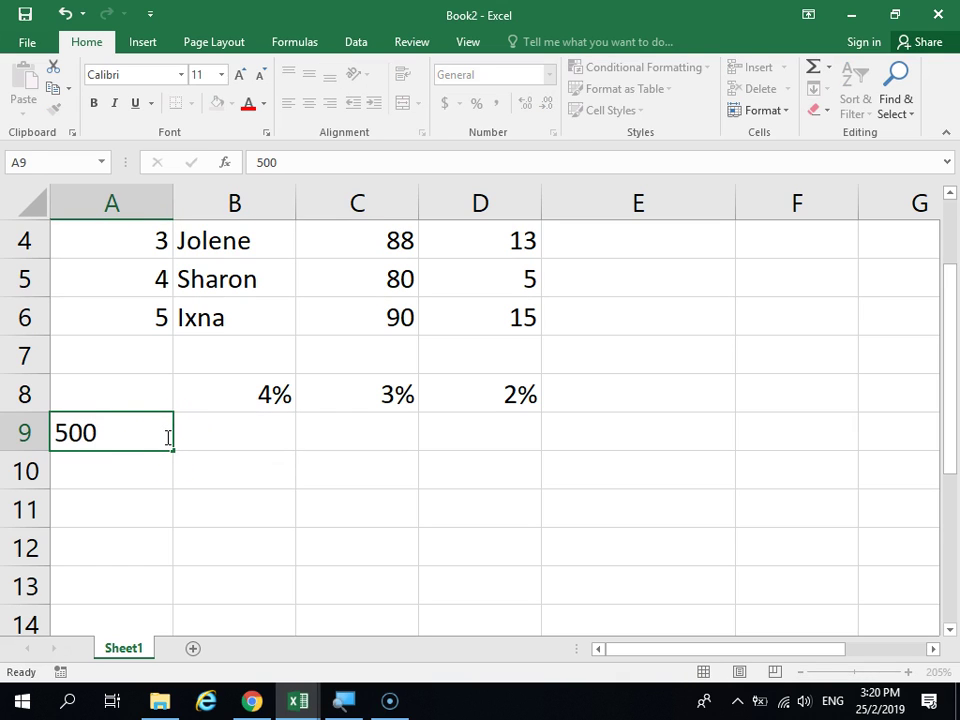
{"action": "key", "text": "Return"}
{"action": "type", "text": "200"}
{"action": "key", "text": "Return"}
{"action": "type", "text": "350"}
{"action": "key", "text": "Return"}
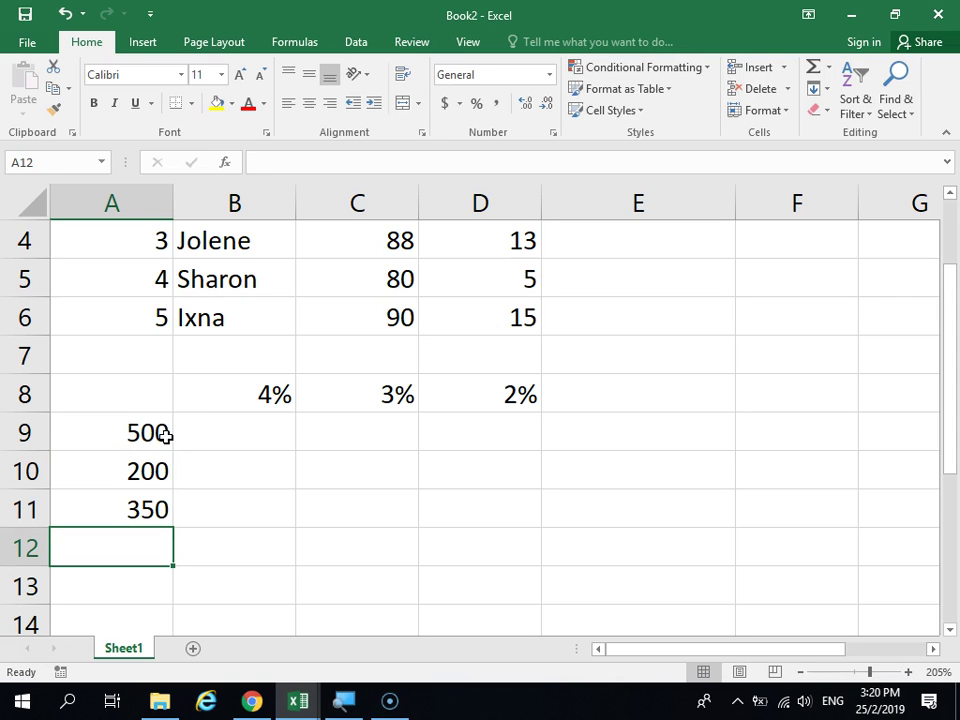
Step: Examine how the amount in A9 and the rate in B8 relate to the empty result cell B9
{"action": "left_click", "coordinate": [264, 432]}
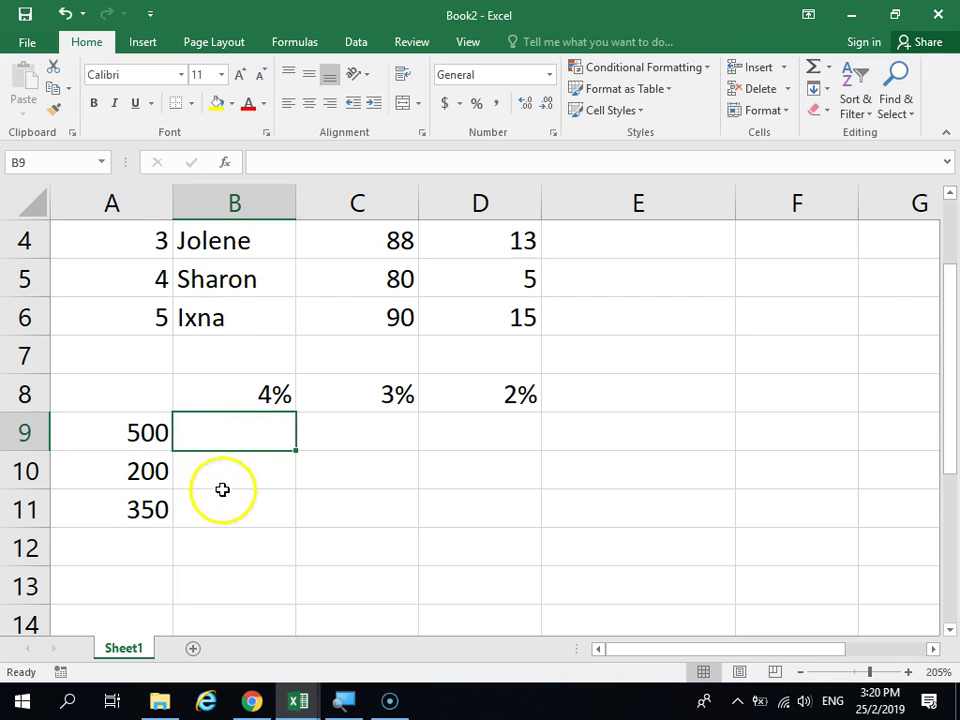
{"action": "left_click", "coordinate": [285, 479]}
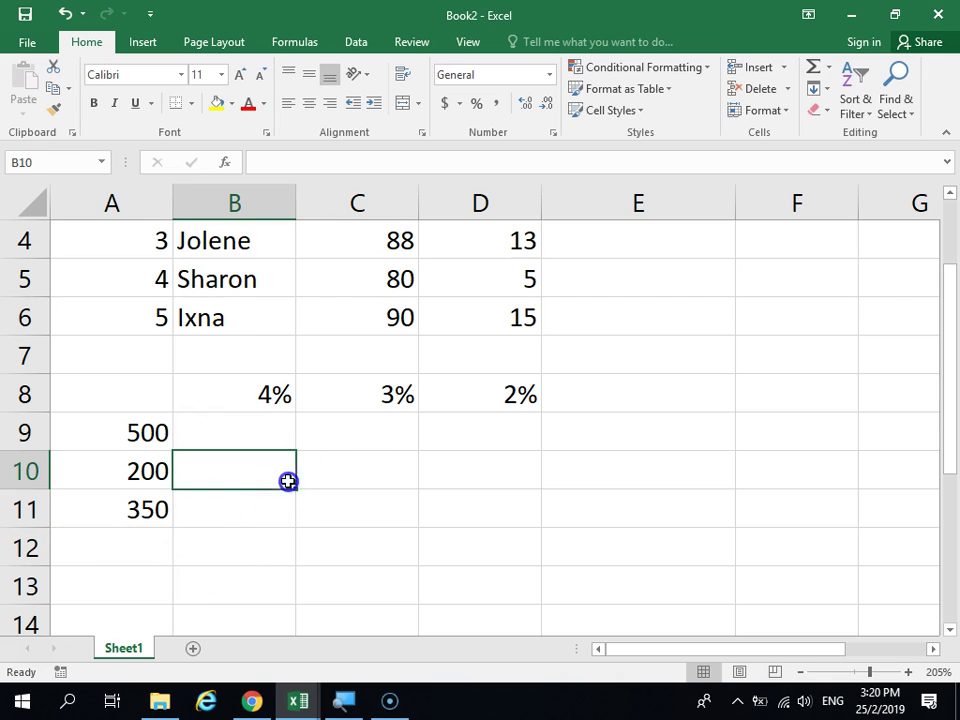
{"action": "left_click", "coordinate": [273, 394]}
{"action": "left_click", "coordinate": [150, 431]}
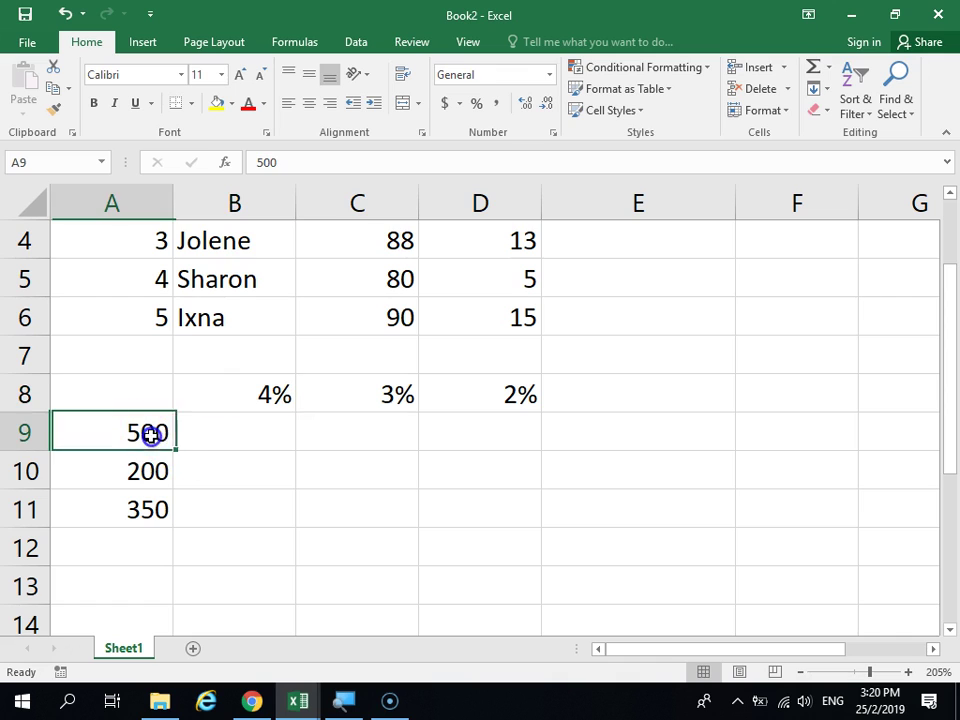
{"action": "left_click", "coordinate": [231, 435]}
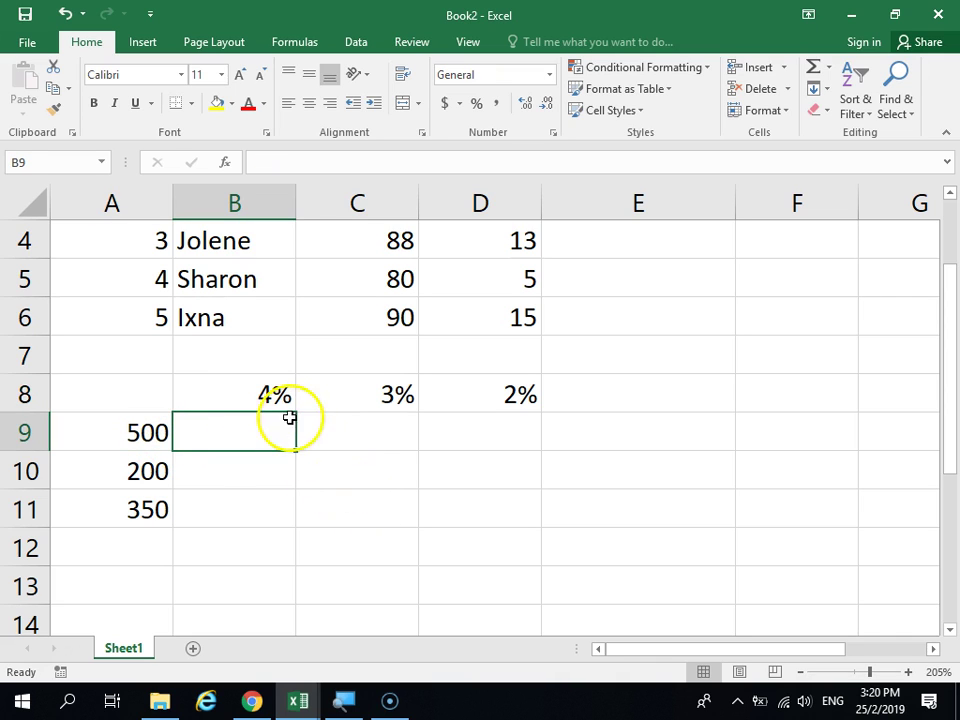
{"action": "left_click", "coordinate": [150, 432]}
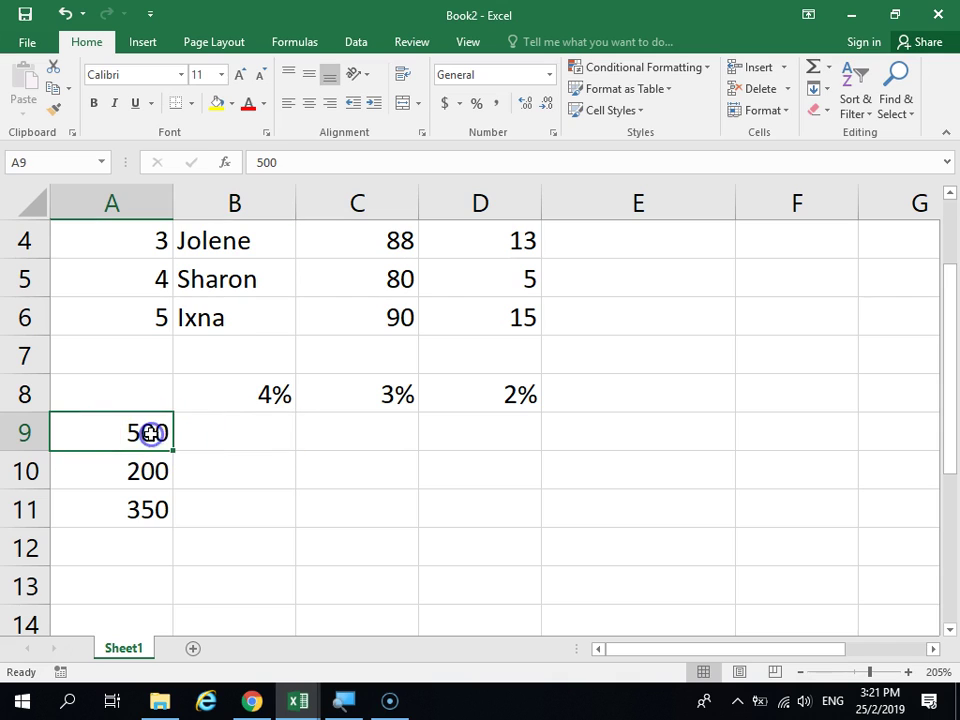
{"action": "left_click", "coordinate": [270, 394]}
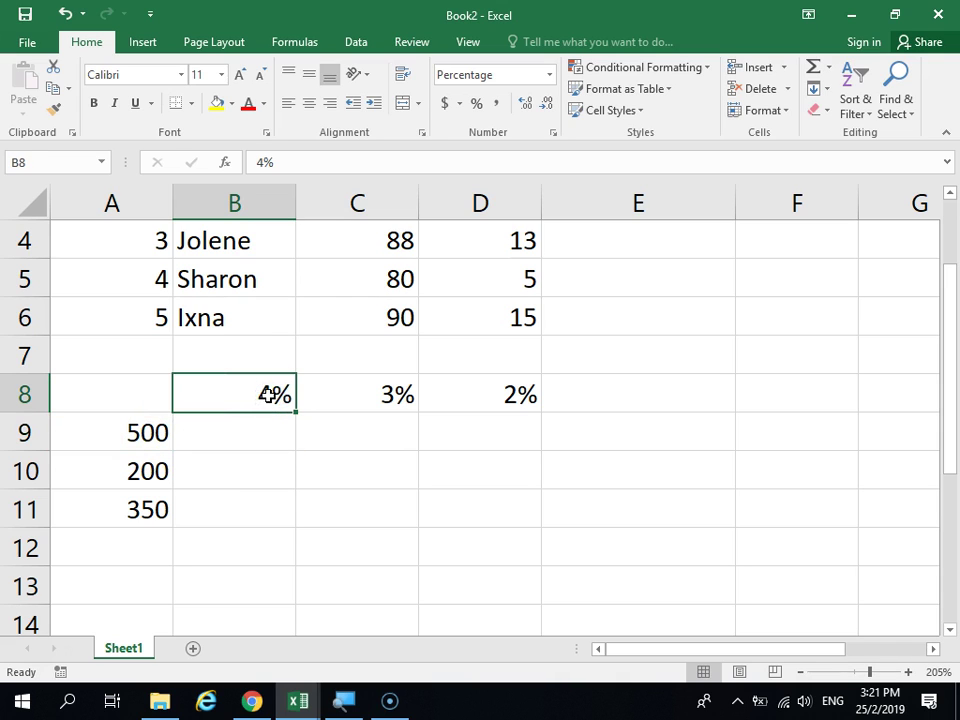
Step: Enter the formula =A9*B8 in B9 to multiply the first amount by the first rate
{"action": "left_click", "coordinate": [259, 433]}
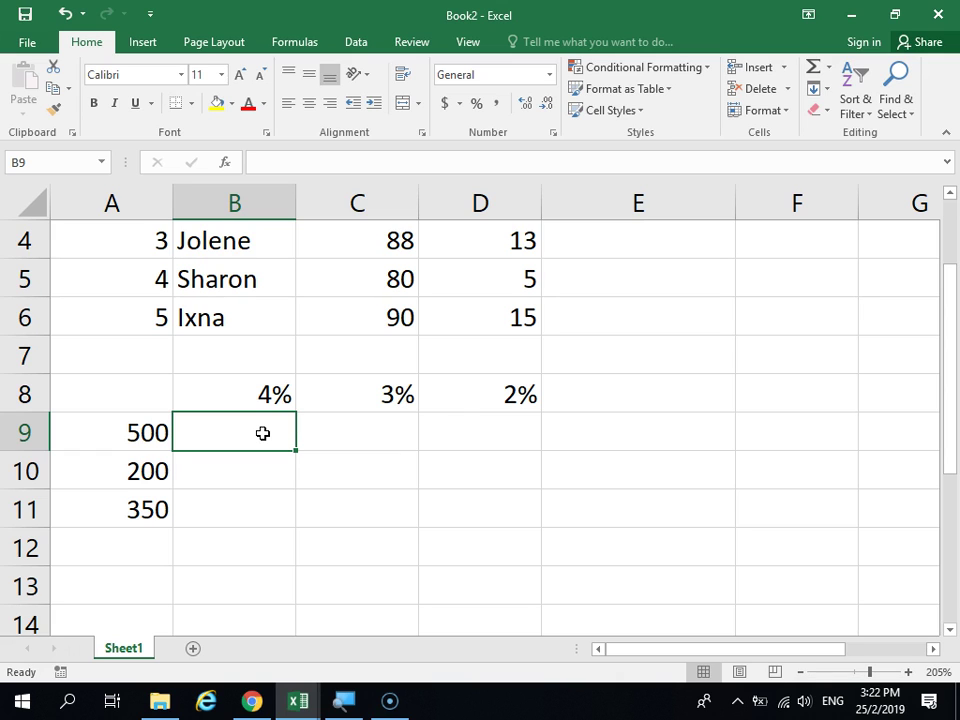
{"action": "type", "text": "="}
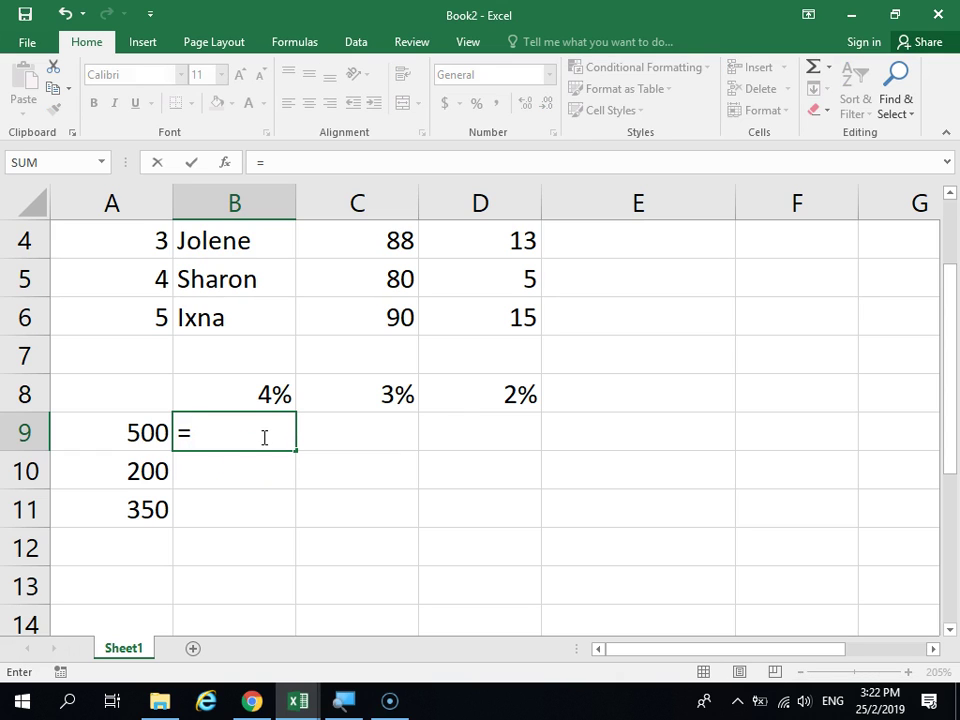
{"action": "left_click", "coordinate": [128, 430]}
{"action": "type", "text": "*"}
{"action": "left_click", "coordinate": [280, 393]}
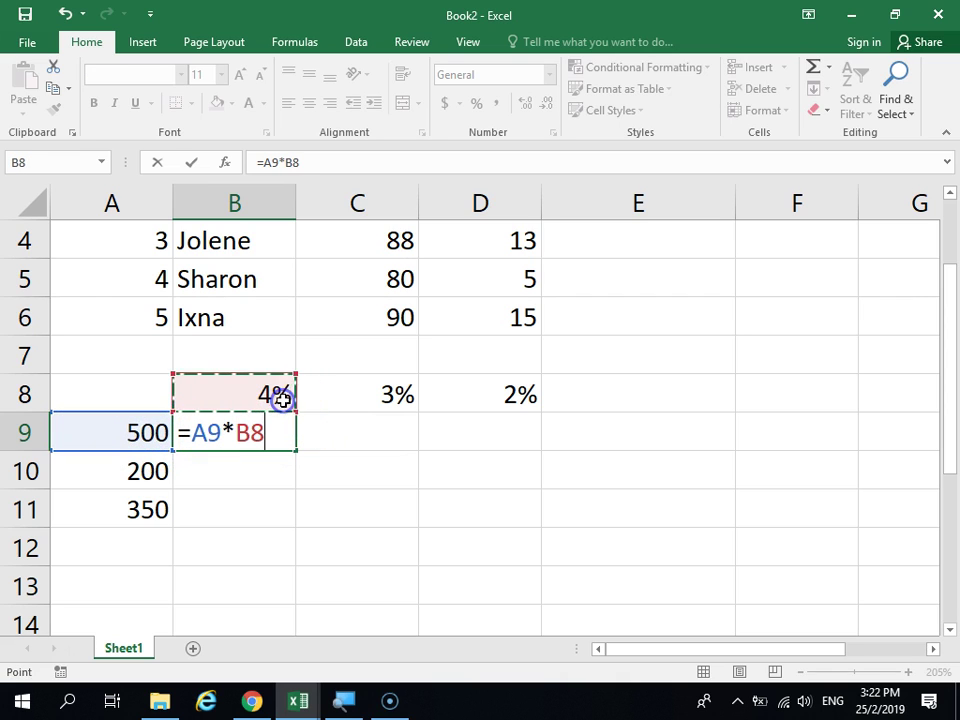
{"action": "key", "text": "Return"}
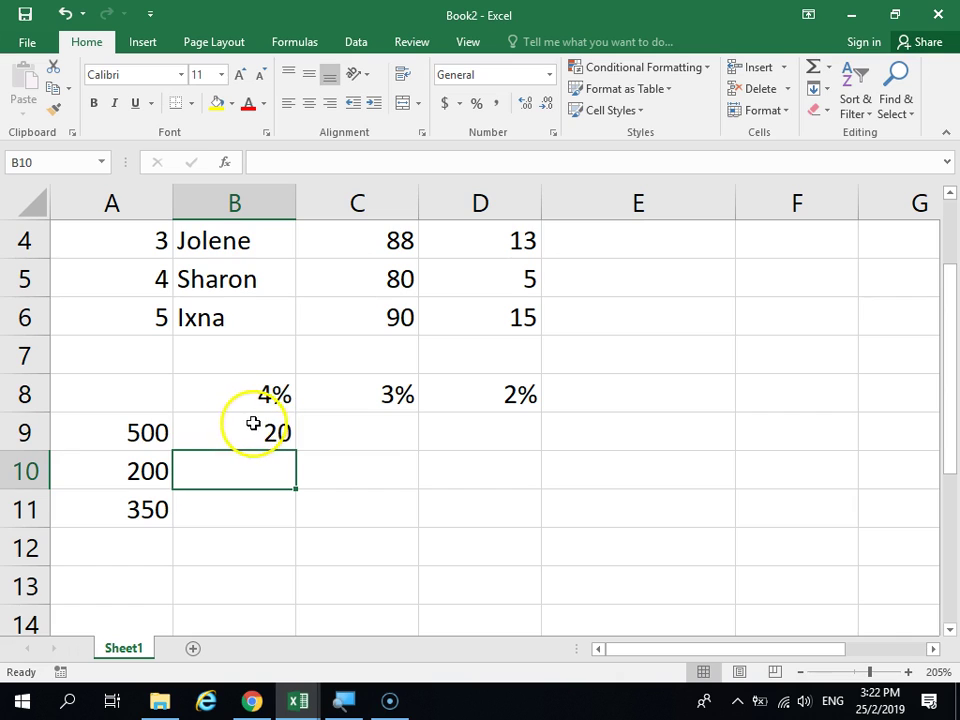
Step: Lock the row of both references in the B9 formula, committing it as =A$9*B$8
{"action": "left_click", "coordinate": [252, 427]}
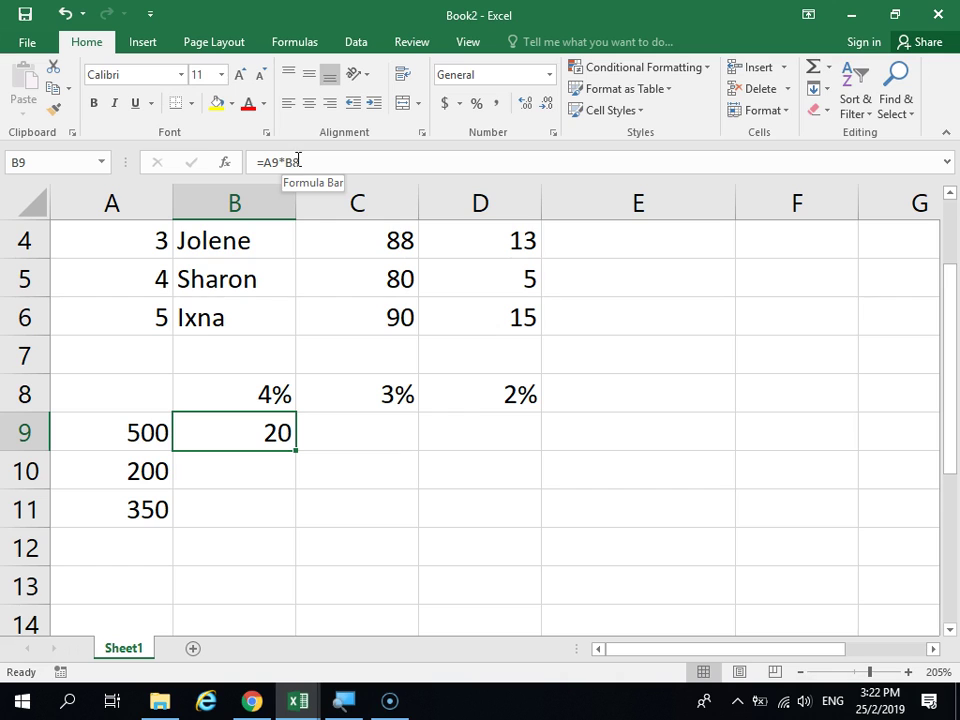
{"action": "left_click", "coordinate": [263, 161]}
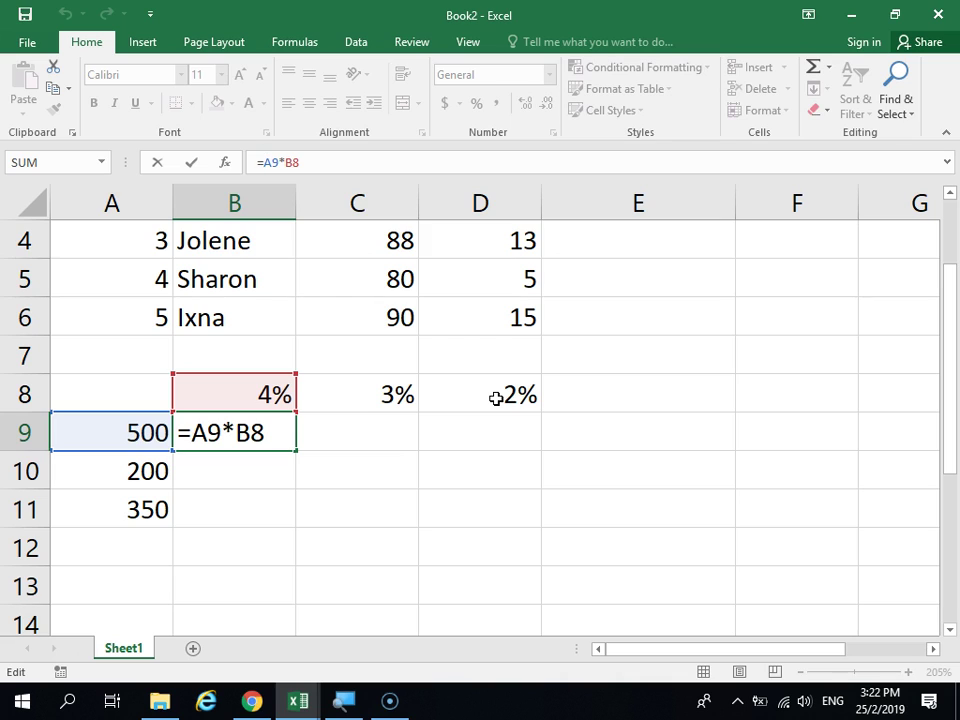
{"action": "key", "text": "Home"}
{"action": "key", "text": "Right"}
{"action": "key", "text": "Right"}
{"action": "type", "text": "$"}
{"action": "key", "text": "Right"}
{"action": "key", "text": "Right"}
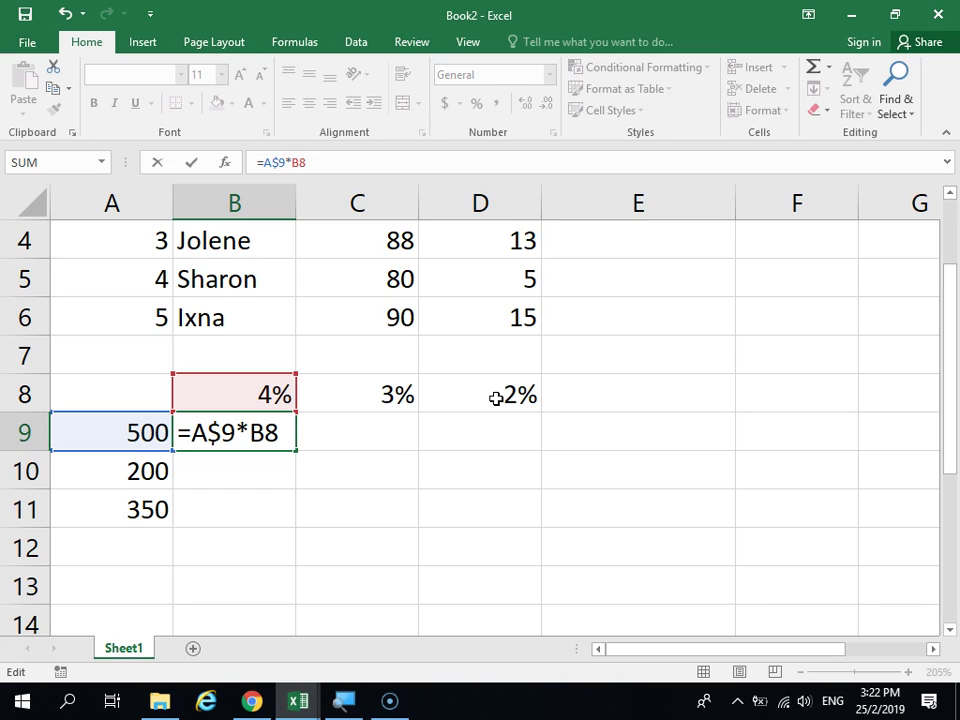
{"action": "key", "text": "Right"}
{"action": "type", "text": "$"}
{"action": "key", "text": "Left"}
{"action": "key", "text": "Left"}
{"action": "key", "text": "Left"}
{"action": "key", "text": "Left"}
{"action": "key", "text": "Return"}
Step: Fill the row-locked formula =A$9*B$8 from B9 across to D9
{"action": "left_click", "coordinate": [261, 431]}
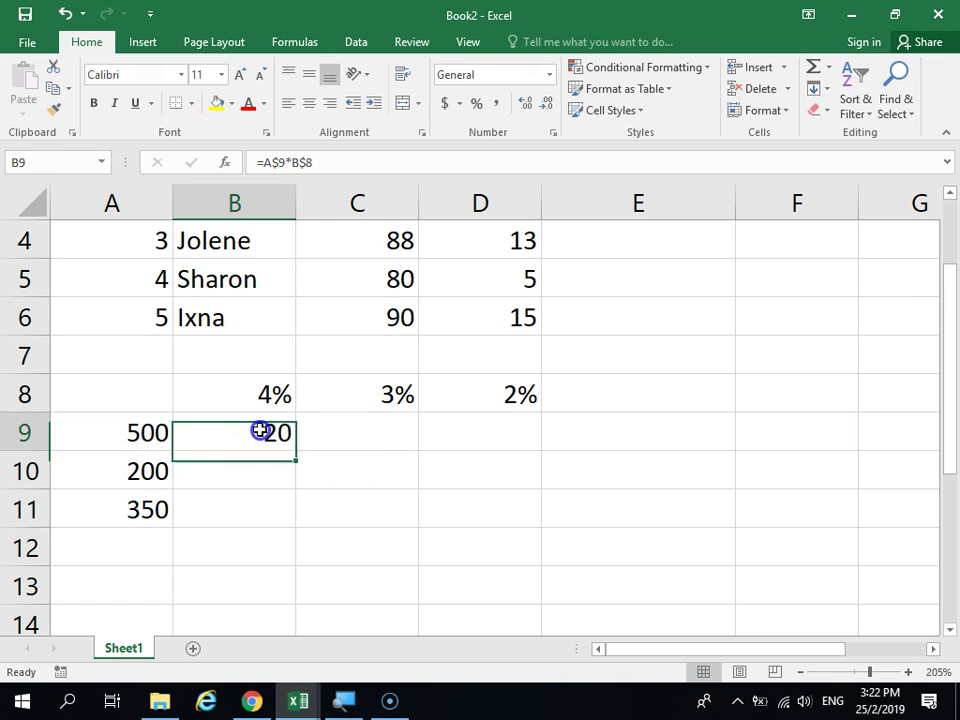
{"action": "left_click_drag", "start_coordinate": [297, 452], "coordinate": [530, 545]}
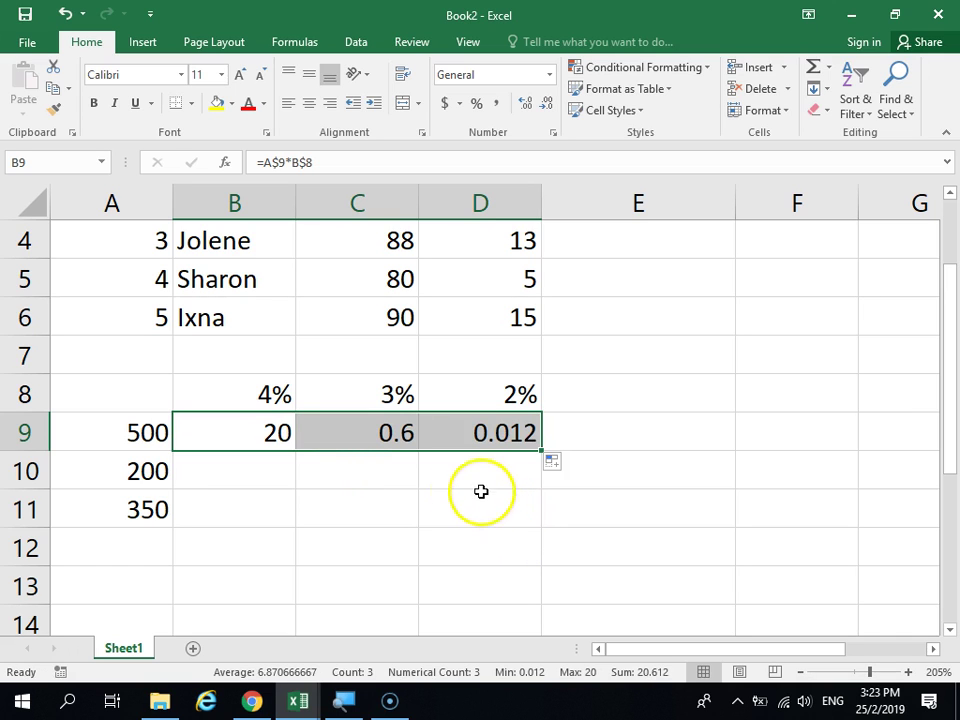
{"action": "left_click", "coordinate": [379, 478]}
Step: Compare the filled formulas in C9 and D9 with the one in B9 and the amount in A9
{"action": "left_click", "coordinate": [374, 434]}
{"action": "left_click", "coordinate": [462, 431]}
{"action": "left_click", "coordinate": [388, 430]}
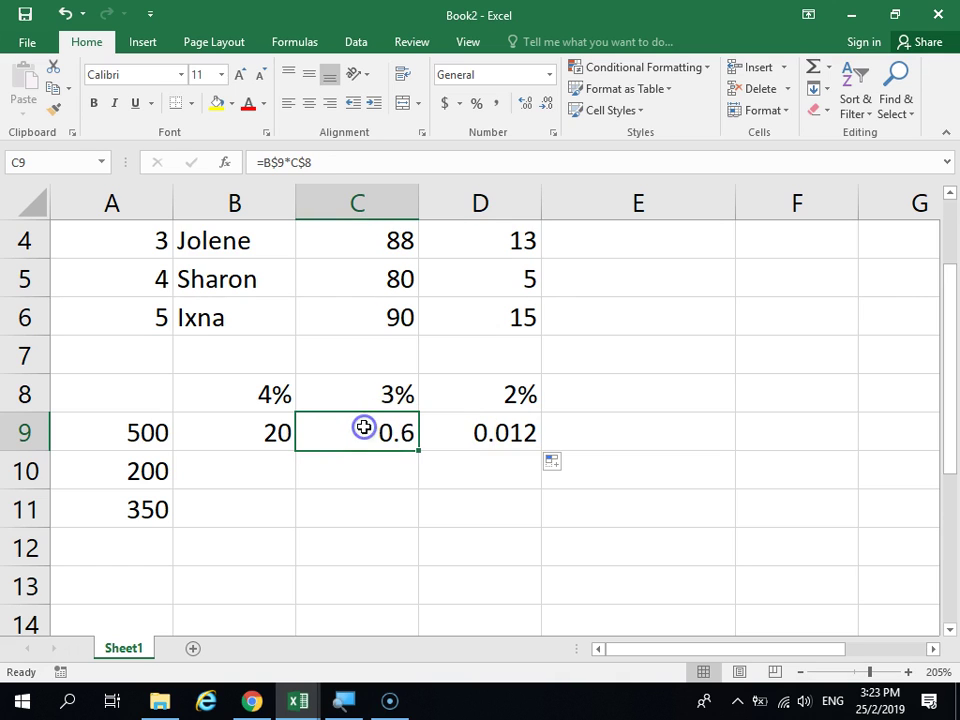
{"action": "left_click", "coordinate": [285, 428]}
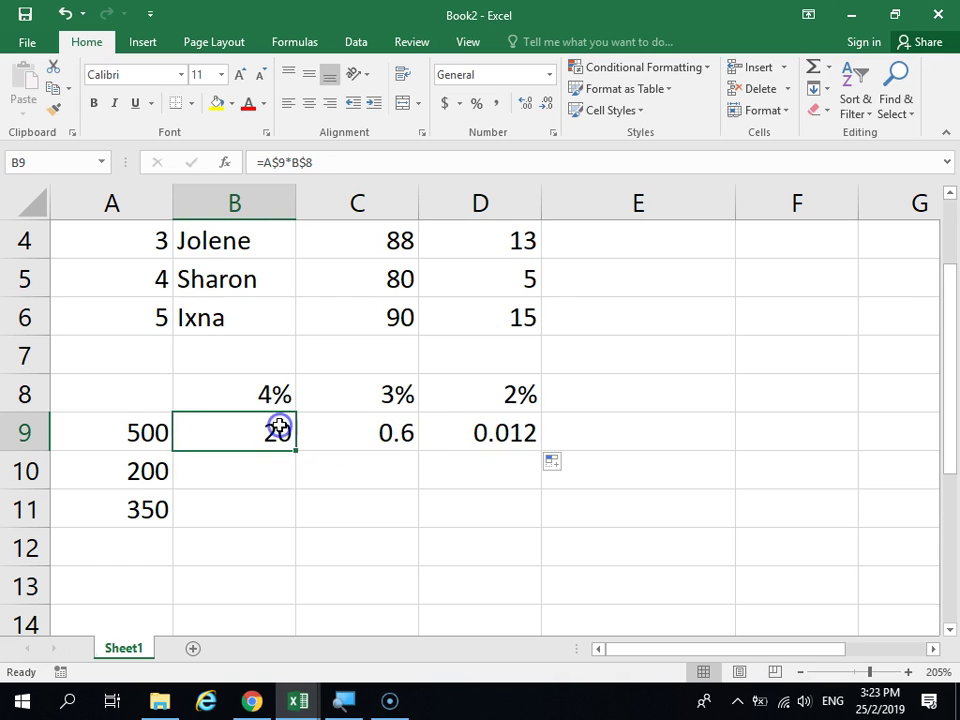
{"action": "left_click", "coordinate": [143, 430]}
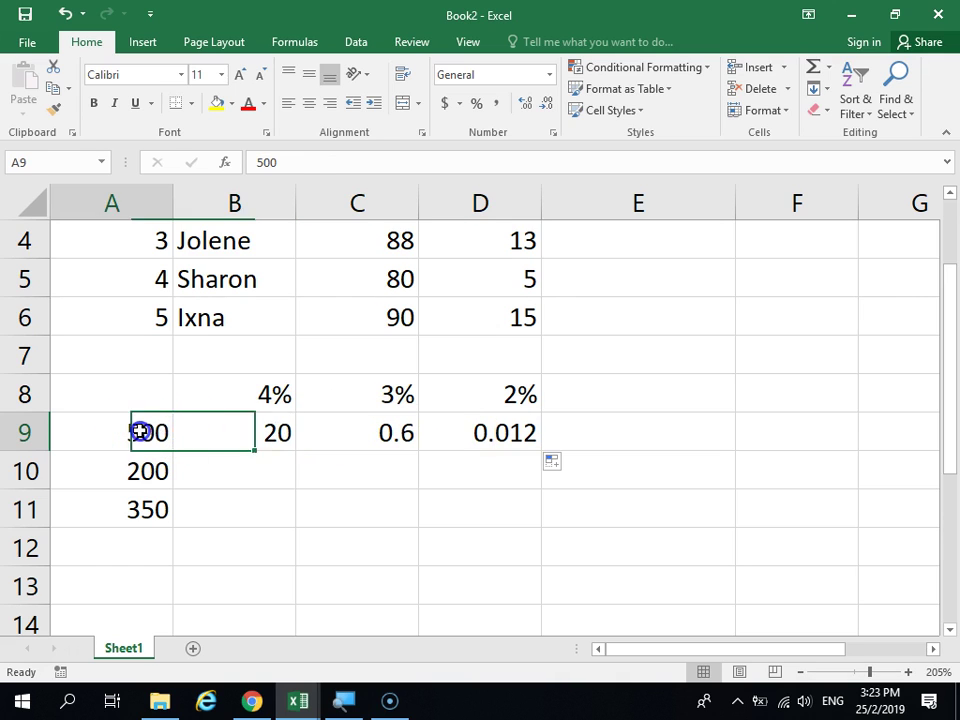
{"action": "left_click", "coordinate": [214, 431]}
{"action": "left_click", "coordinate": [366, 431]}
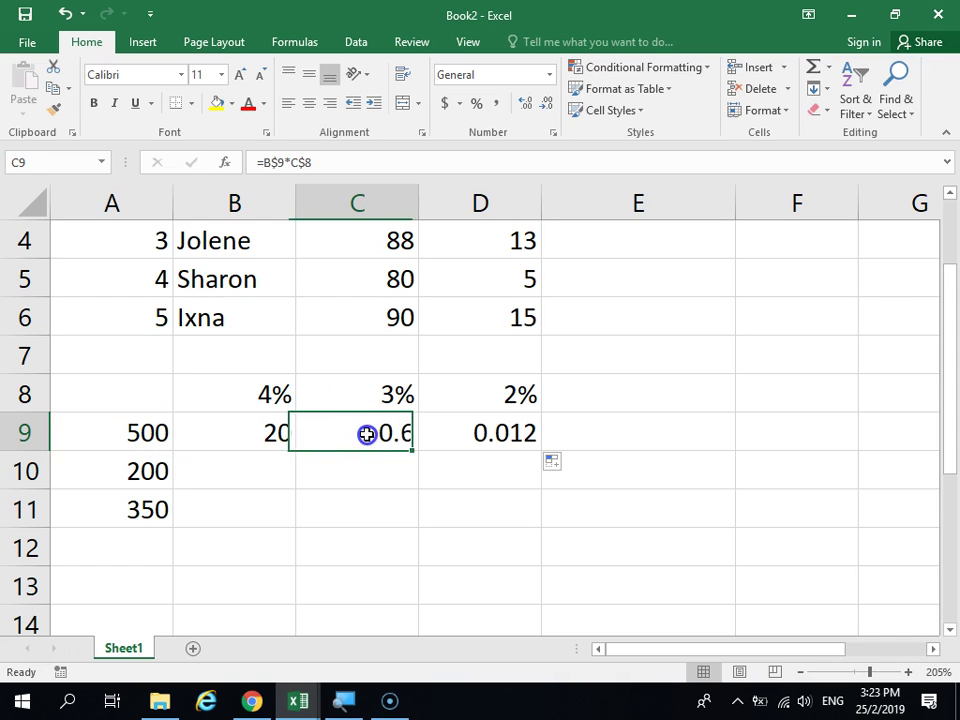
Step: Change the amount reference in the B9 formula to lock its column instead, committing it as =$A9*B$8
{"action": "left_click", "coordinate": [262, 425]}
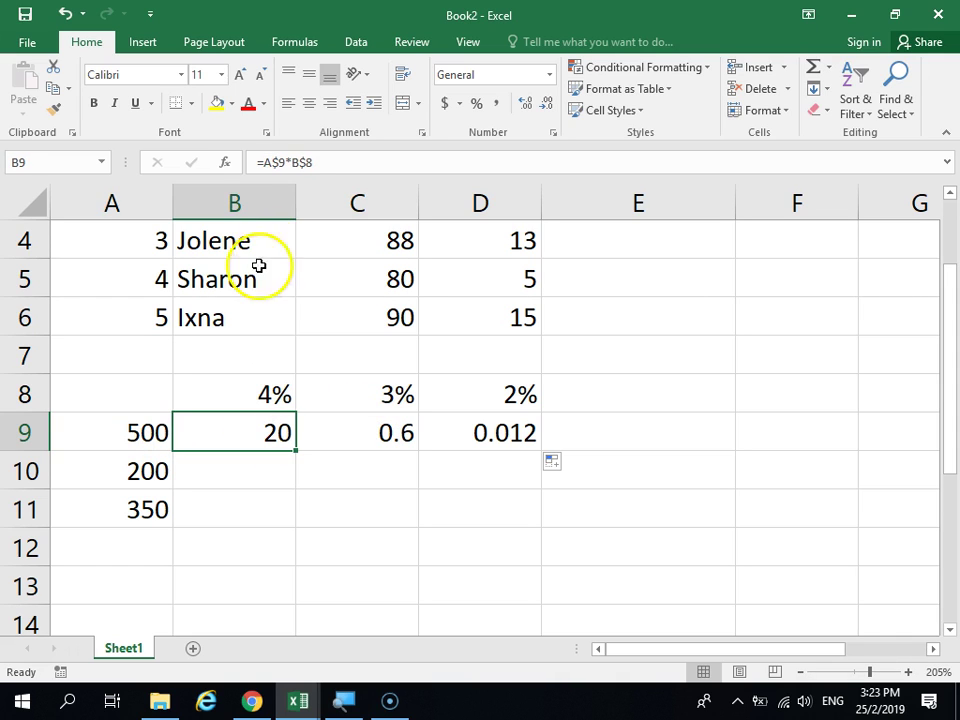
{"action": "left_click", "coordinate": [268, 162]}
{"action": "key", "text": "BackSpace"}
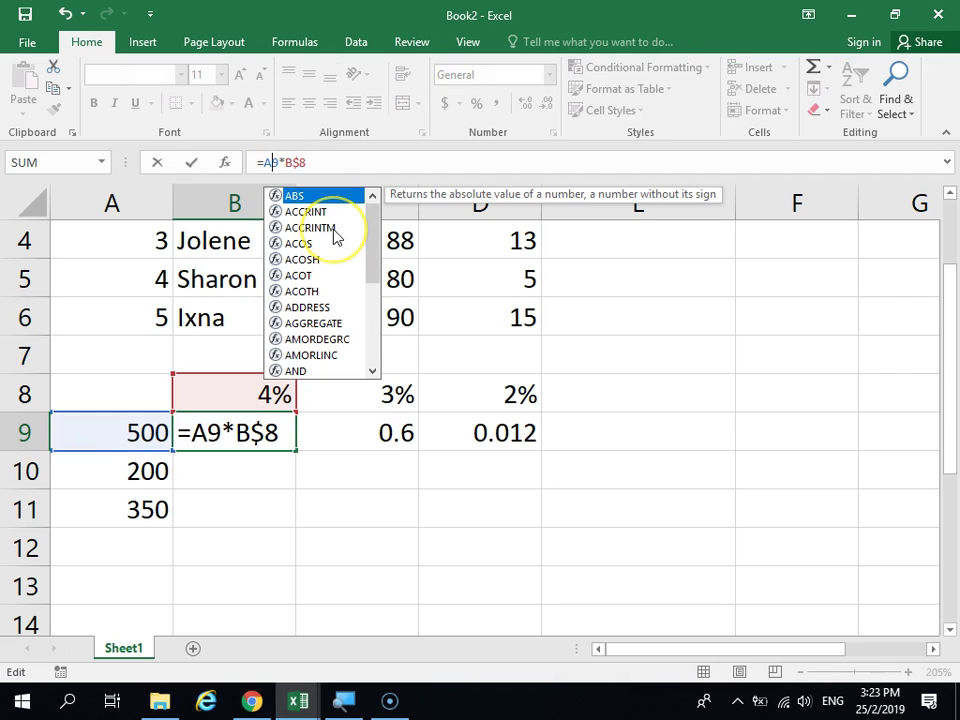
{"action": "key", "text": "Left"}
{"action": "type", "text": "$"}
{"action": "key", "text": "Return"}
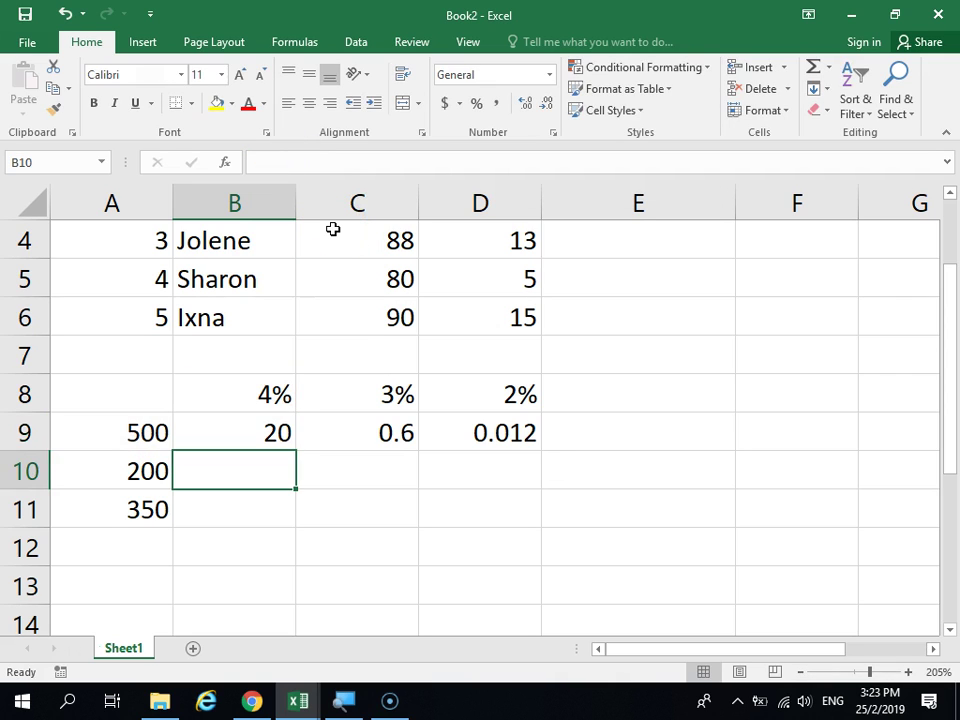
Step: Fill the corrected formula =$A9*B$8 from B9 across to D9
{"action": "left_click", "coordinate": [232, 431]}
{"action": "left_click_drag", "start_coordinate": [294, 448], "coordinate": [544, 456]}
{"action": "left_click", "coordinate": [376, 479]}
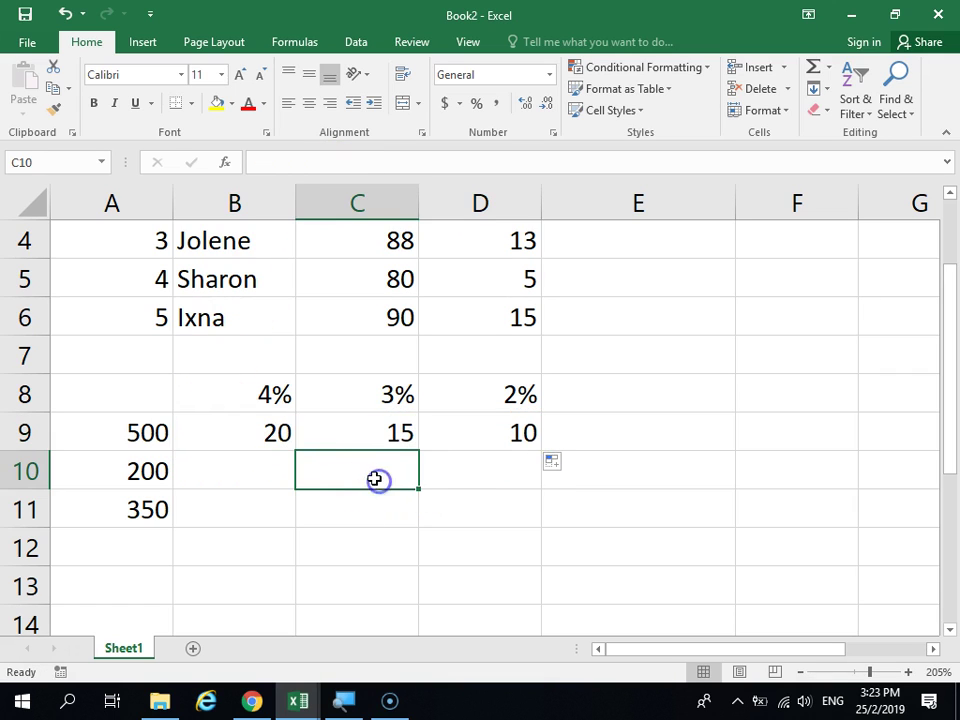
Step: Check the mixed references in C9 and B9, and fill the B9:D9 formulas down to row 11
{"action": "left_click", "coordinate": [348, 444]}
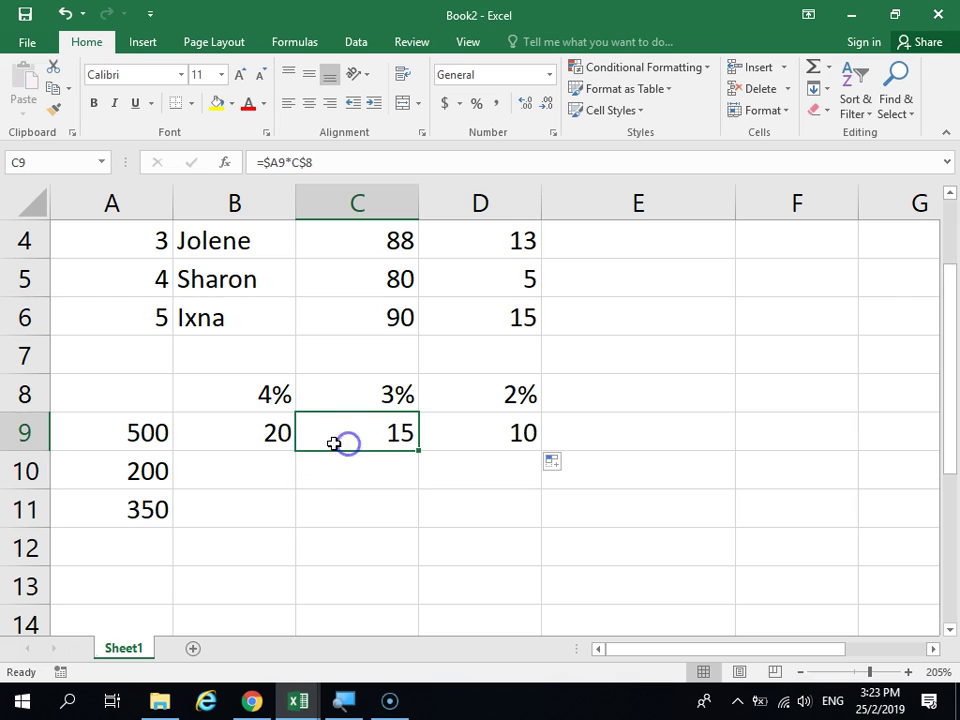
{"action": "left_click", "coordinate": [269, 437]}
{"action": "double_click", "coordinate": [266, 433]}
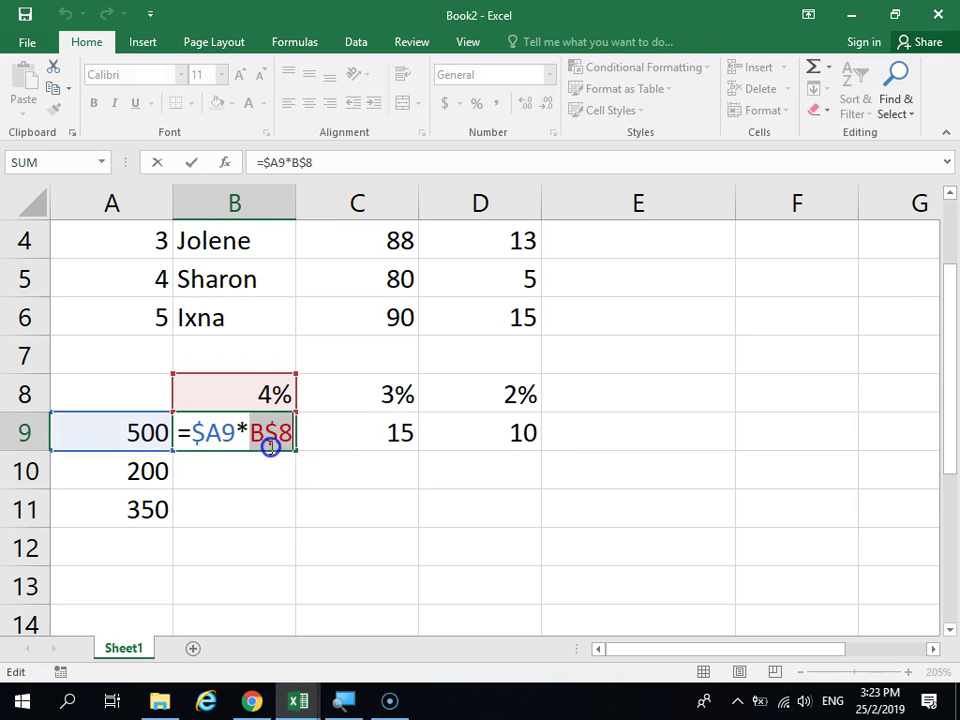
{"action": "left_click", "coordinate": [320, 517]}
{"action": "key", "text": "Escape"}
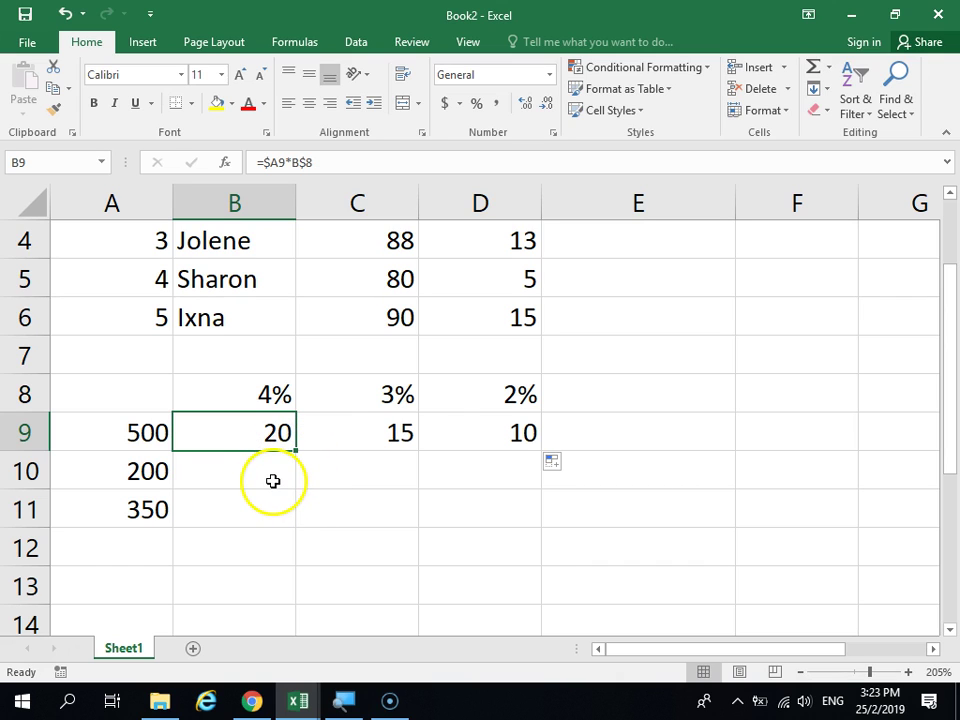
{"action": "left_click_drag", "start_coordinate": [240, 432], "coordinate": [540, 519]}
{"action": "left_click", "coordinate": [381, 561]}
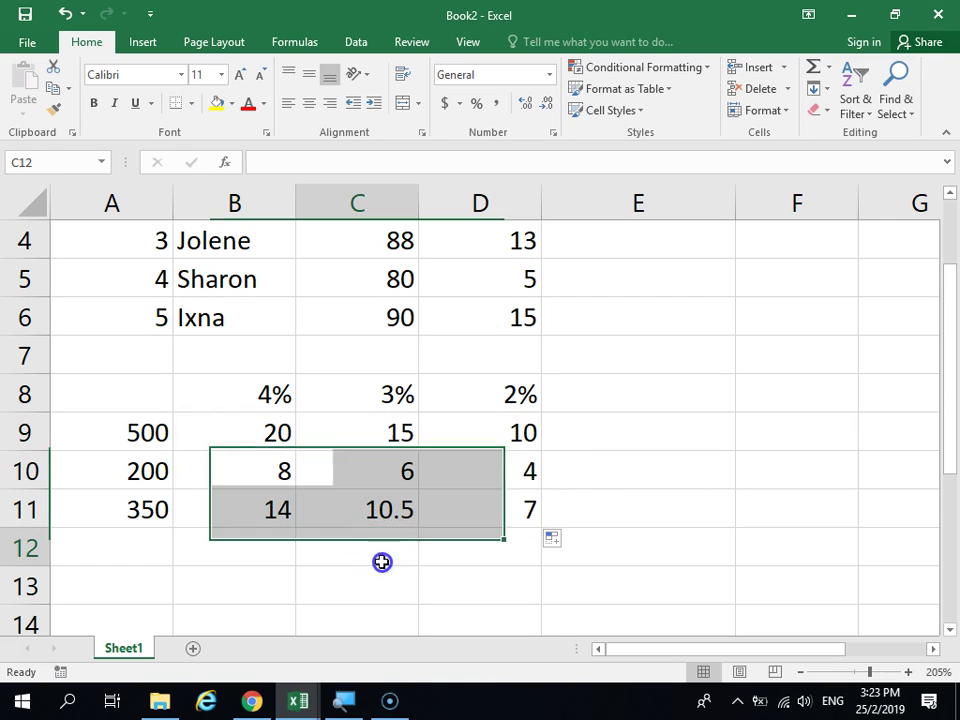
Step: Examine the mixed references in the filled formulas of row 9 and row 10, comparing them with the B9 formula
{"action": "left_click", "coordinate": [251, 551]}
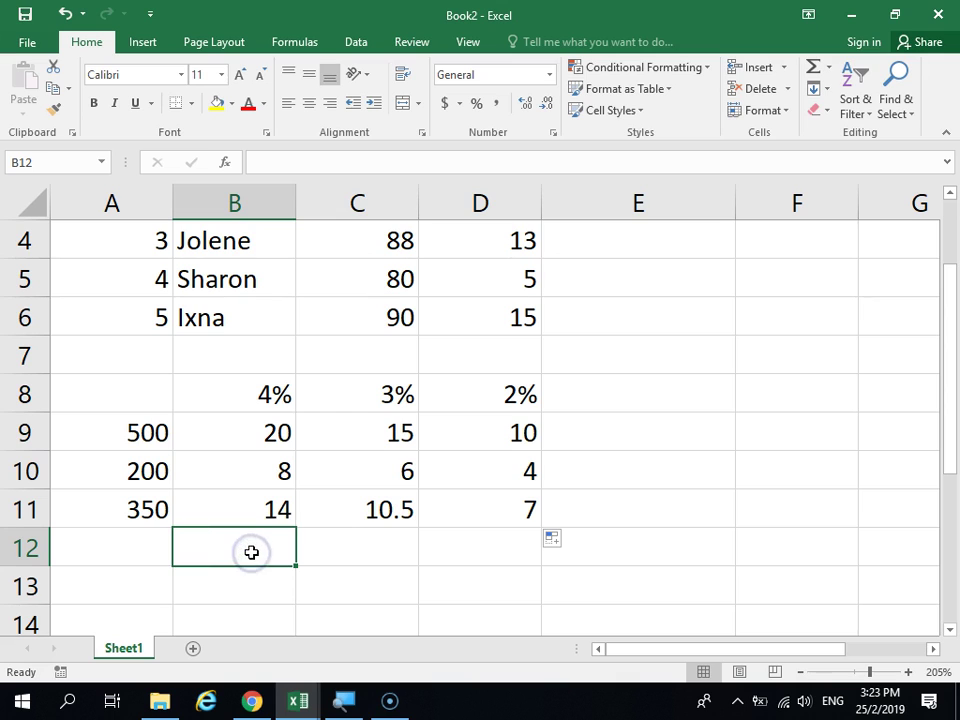
{"action": "left_click", "coordinate": [369, 549]}
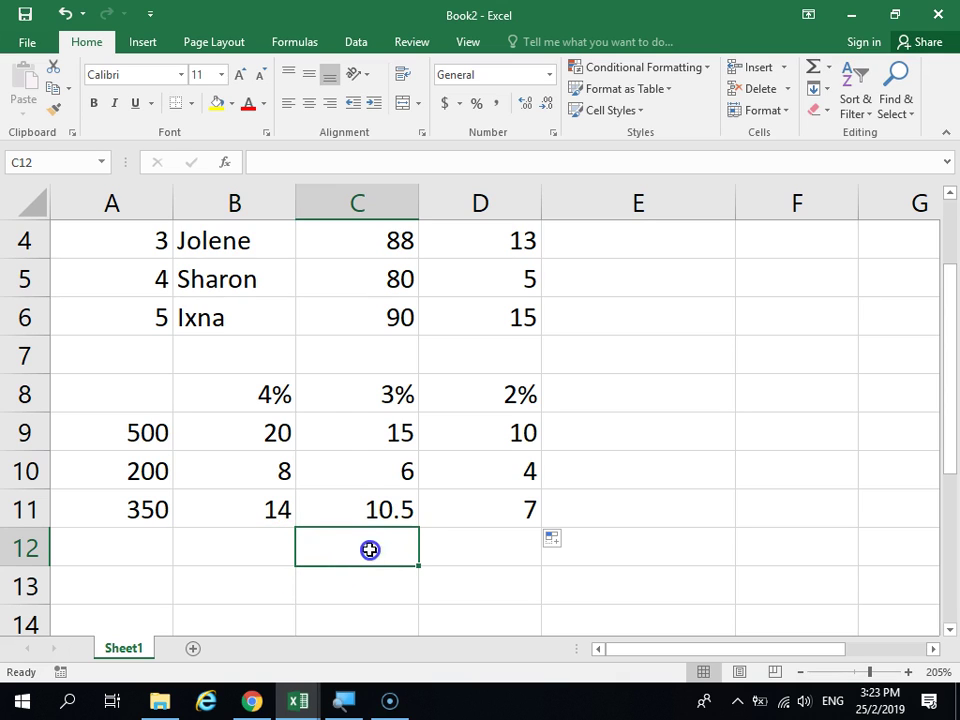
{"action": "left_click", "coordinate": [292, 447]}
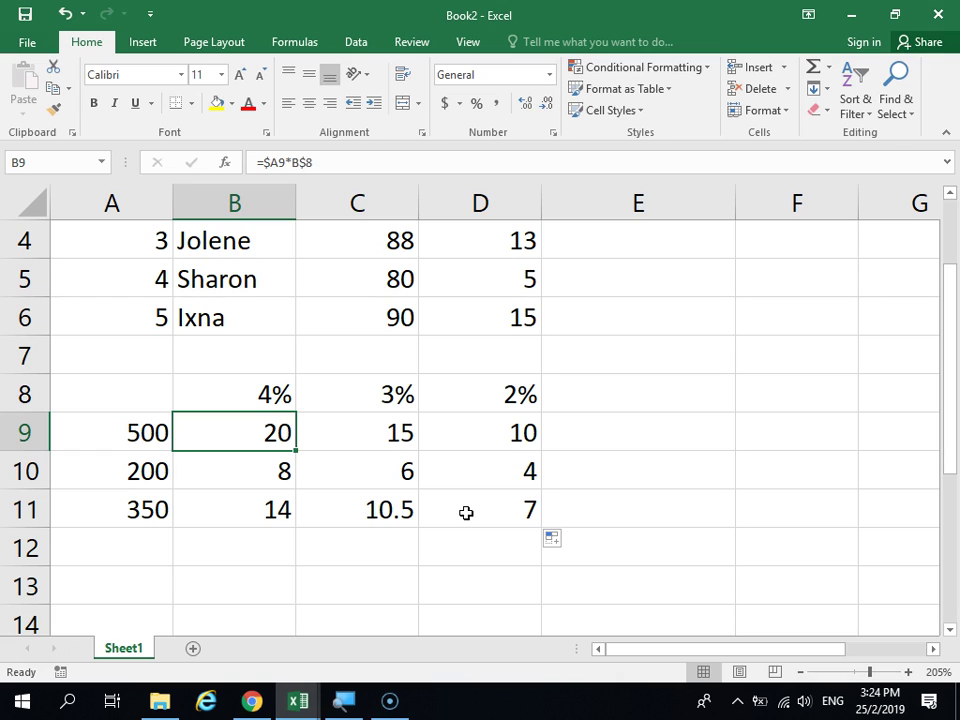
{"action": "left_click", "coordinate": [392, 431]}
{"action": "left_click", "coordinate": [270, 436]}
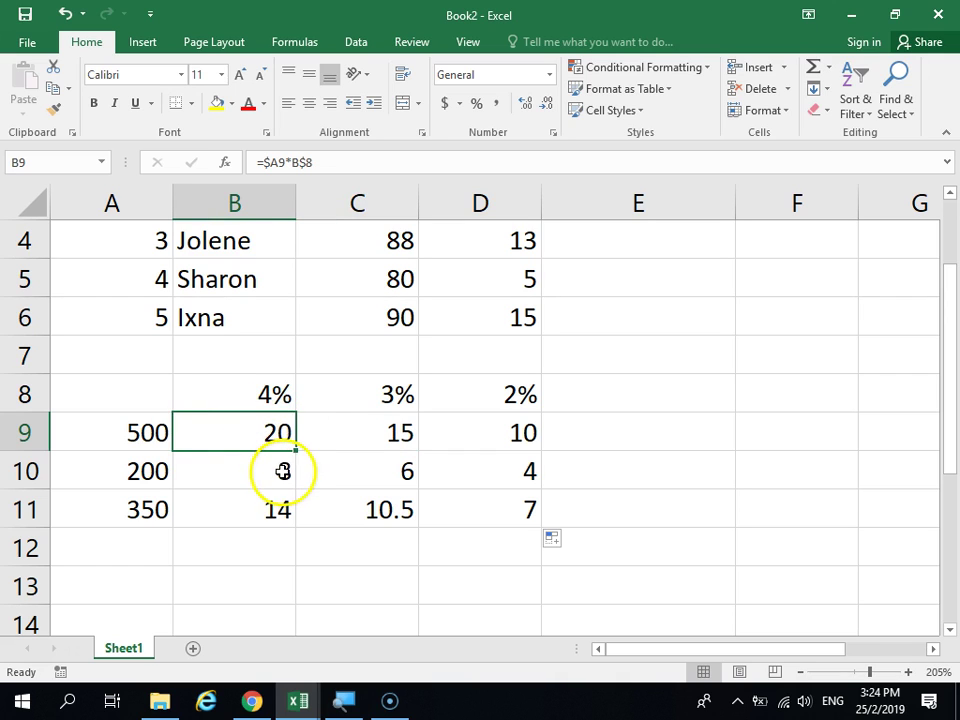
{"action": "left_click", "coordinate": [281, 466]}
{"action": "left_click", "coordinate": [279, 424]}
{"action": "left_click", "coordinate": [354, 435]}
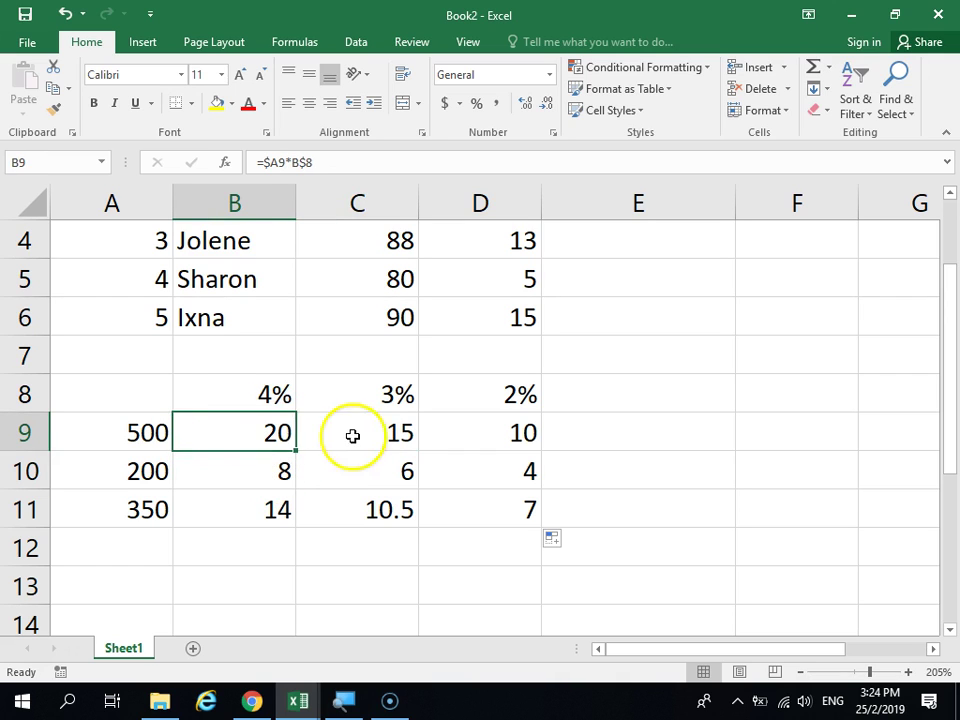
{"action": "left_click", "coordinate": [448, 435]}
{"action": "left_click", "coordinate": [281, 476]}
{"action": "left_click", "coordinate": [353, 474]}
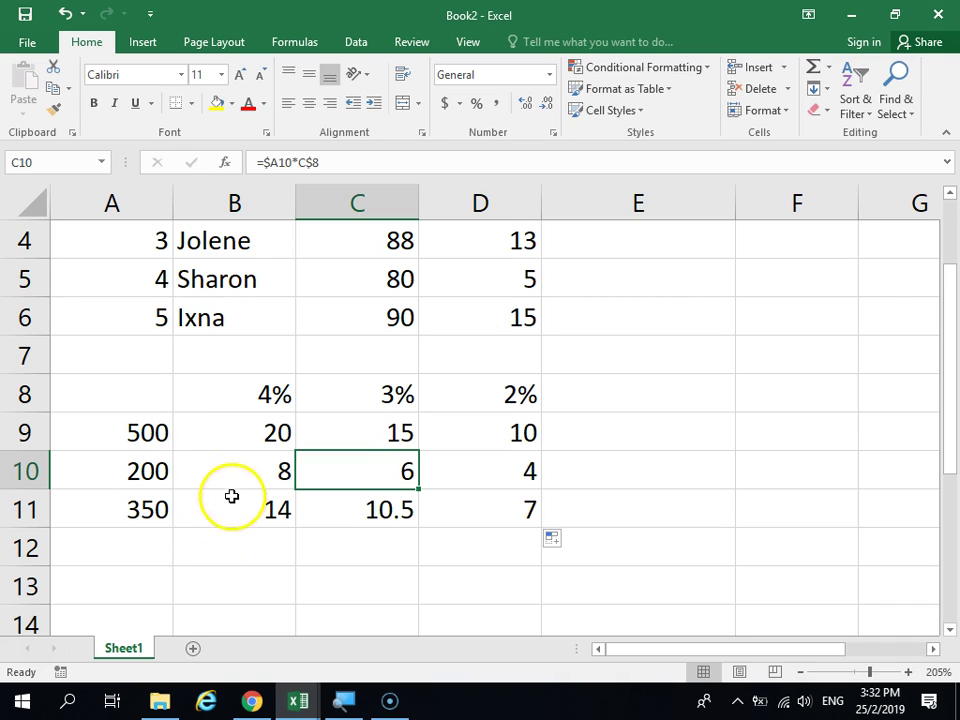
{"action": "left_click", "coordinate": [258, 437]}
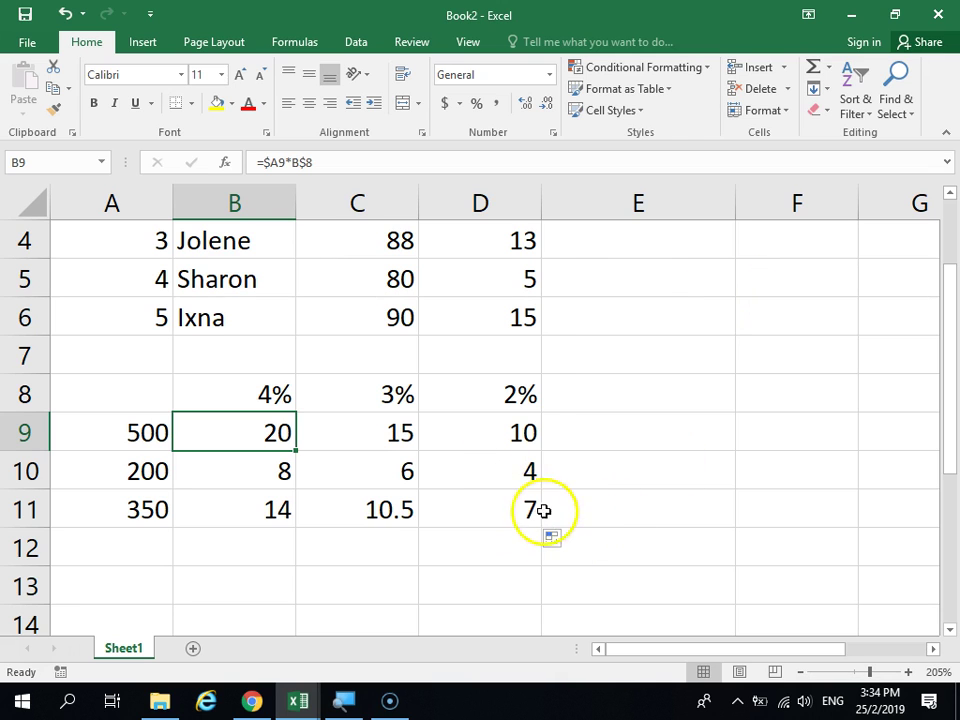
{"action": "scroll", "coordinate": [565, 535], "scroll_direction": "up", "scroll_amount": 1}
{"action": "scroll", "coordinate": [585, 540], "scroll_direction": "down", "scroll_amount": 1}
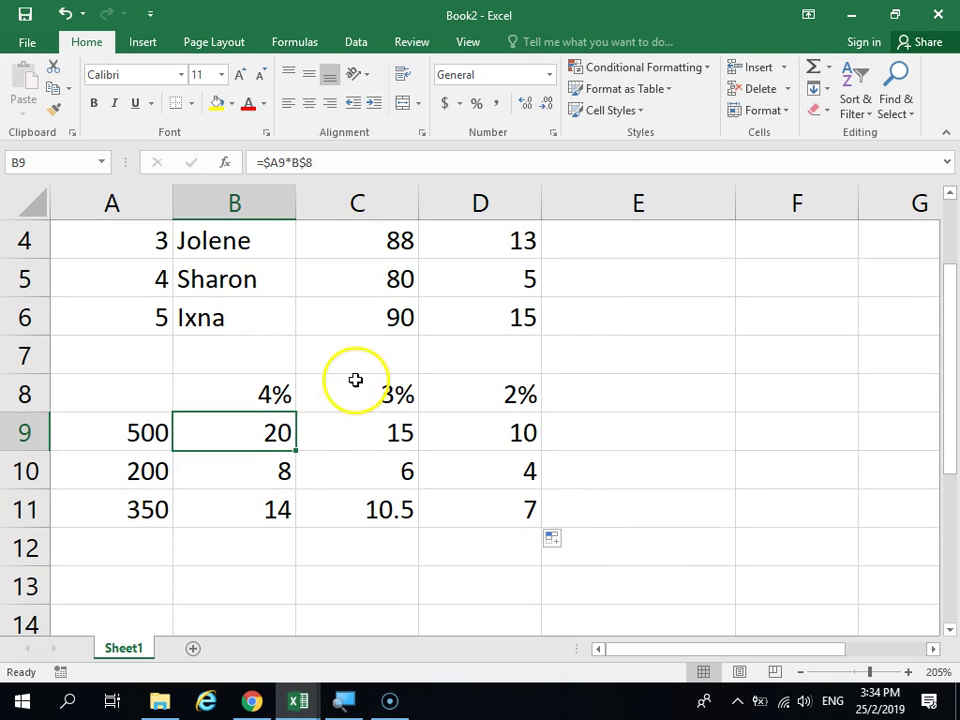
Step: Label cell A8 as Mixed Referencing and widen column A to fit the text
{"action": "left_click", "coordinate": [355, 385]}
{"action": "left_click", "coordinate": [133, 388]}
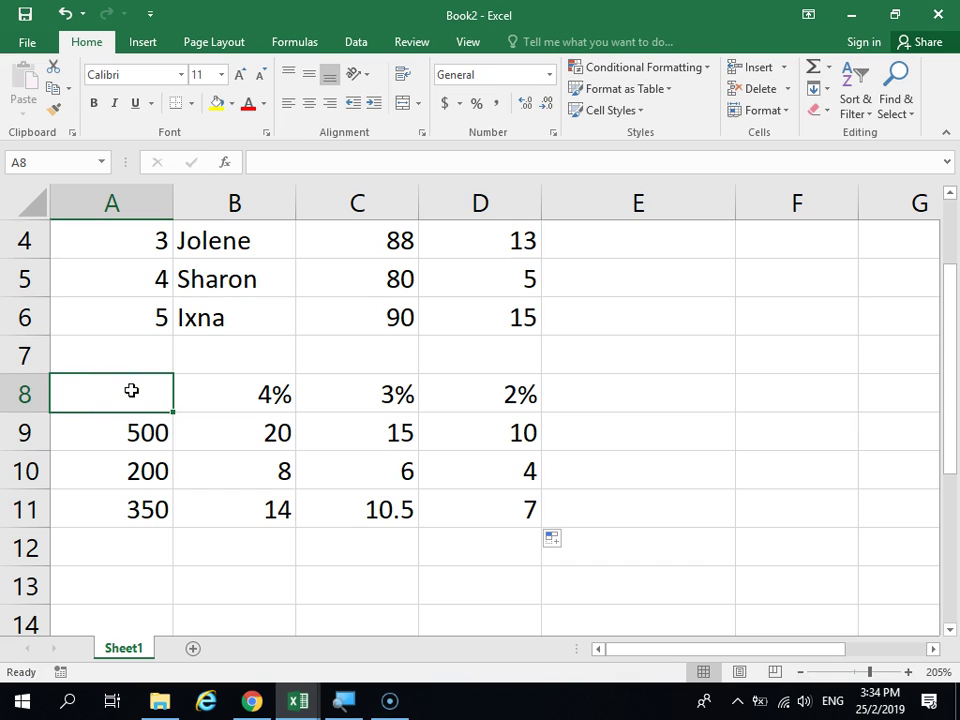
{"action": "type", "text": "Mixed Referencing"}
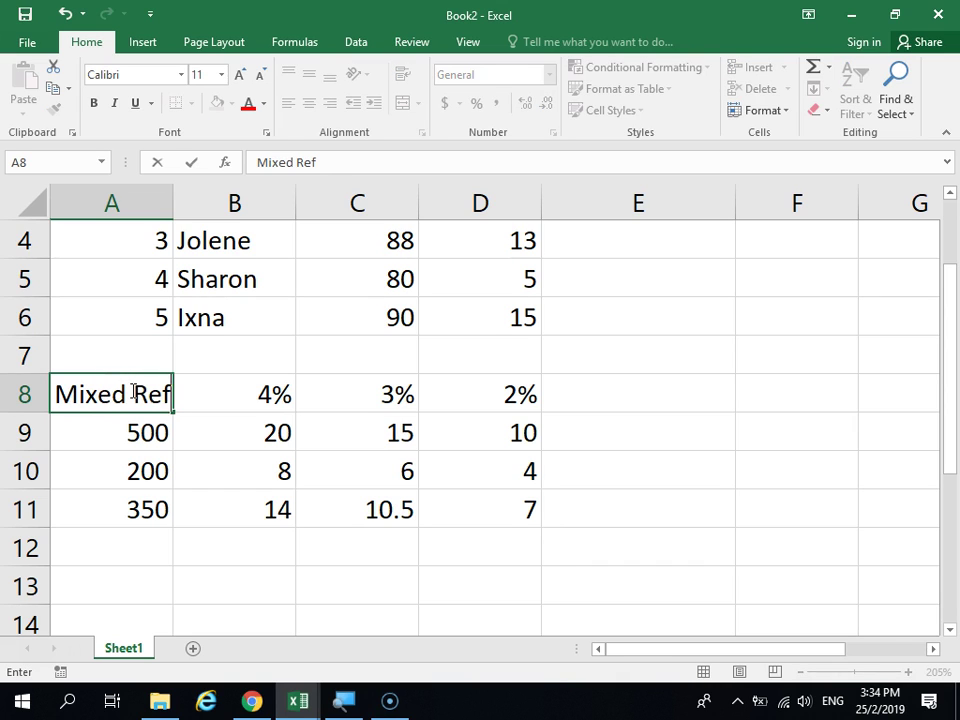
{"action": "key", "text": "Return"}
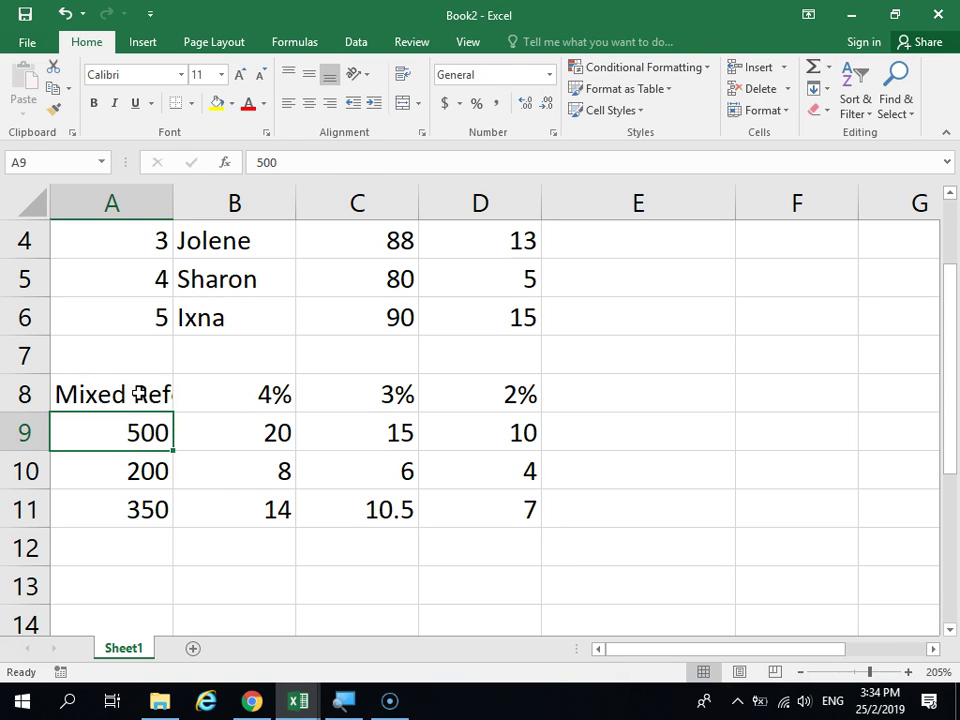
{"action": "left_click_drag", "start_coordinate": [177, 205], "coordinate": [301, 205]}
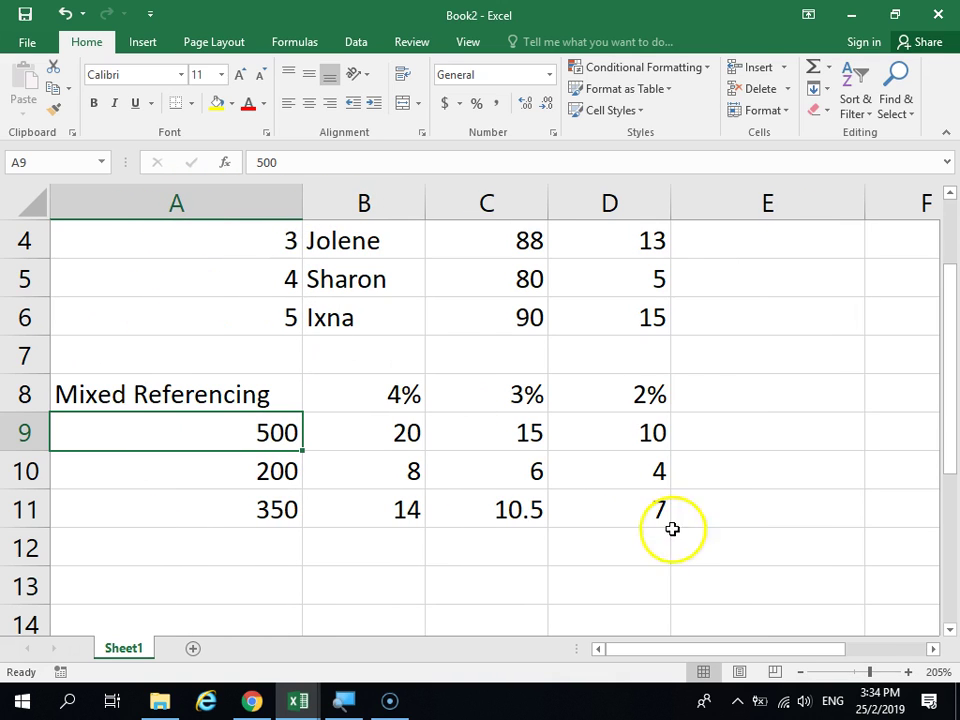
Step: Check the difference formula in D2 and widen column D slightly to give the Difference header more room
{"action": "scroll", "coordinate": [551, 480], "scroll_direction": "down", "scroll_amount": 3}
{"action": "scroll", "coordinate": [551, 483], "scroll_direction": "down", "scroll_amount": 1}
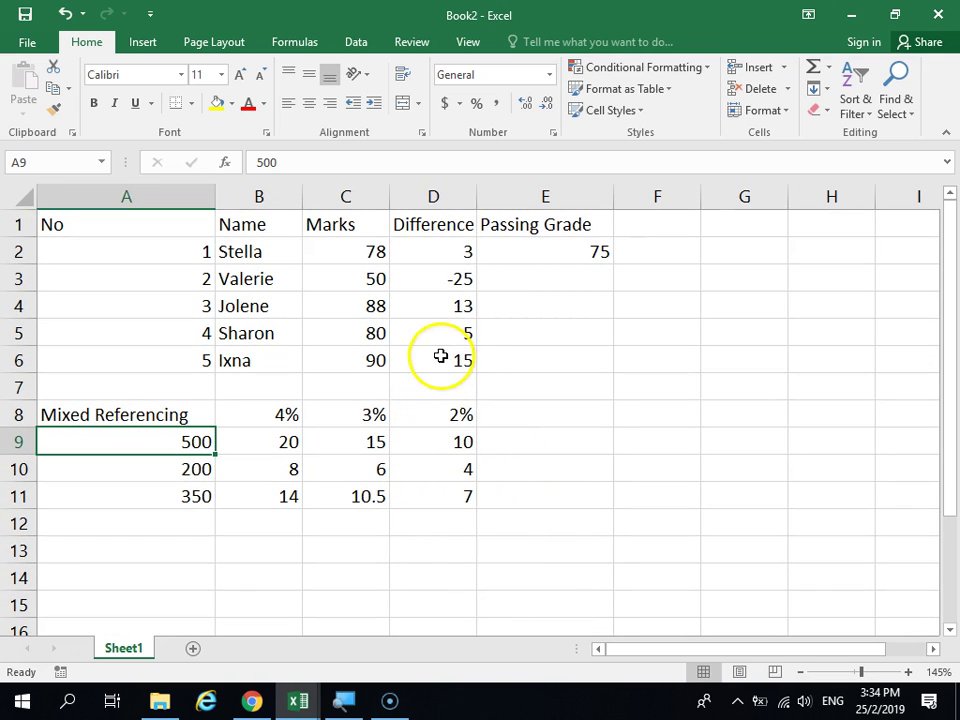
{"action": "left_click", "coordinate": [309, 270]}
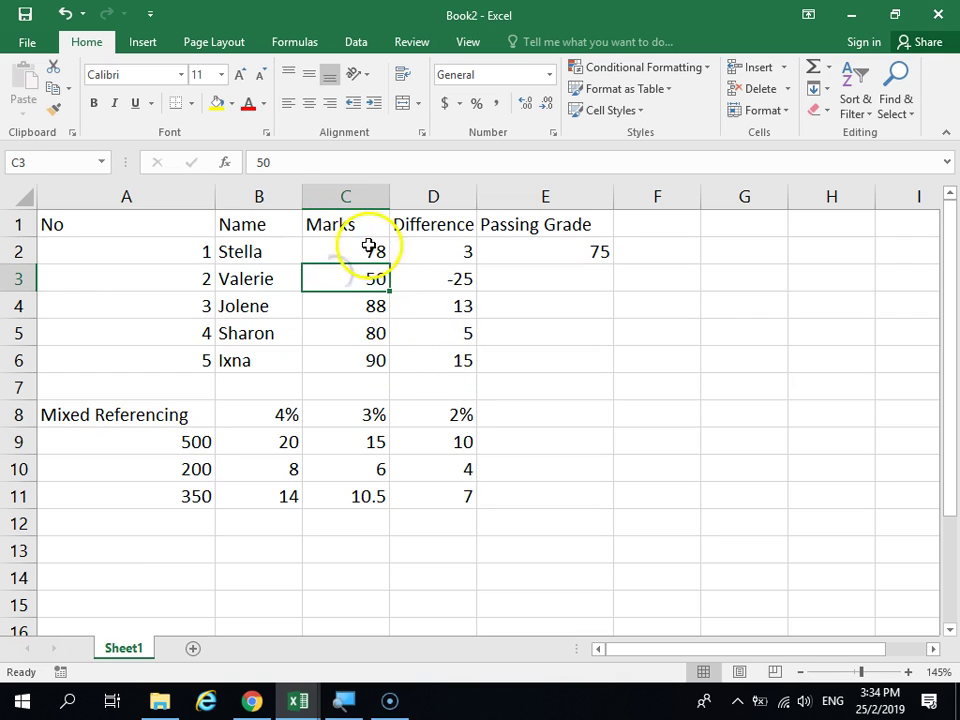
{"action": "left_click", "coordinate": [418, 251]}
{"action": "left_click_drag", "start_coordinate": [480, 197], "coordinate": [495, 195]}
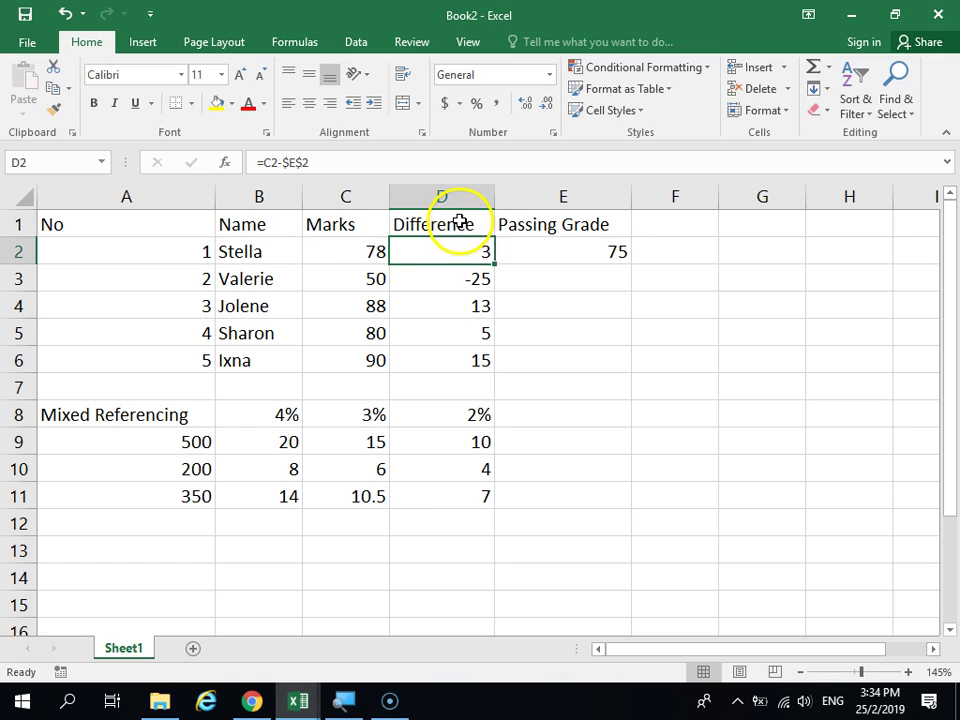
Step: Clear the Difference column in D1:D6 and enter Remarks as the new header in D1
{"action": "left_click_drag", "start_coordinate": [465, 216], "coordinate": [463, 358]}
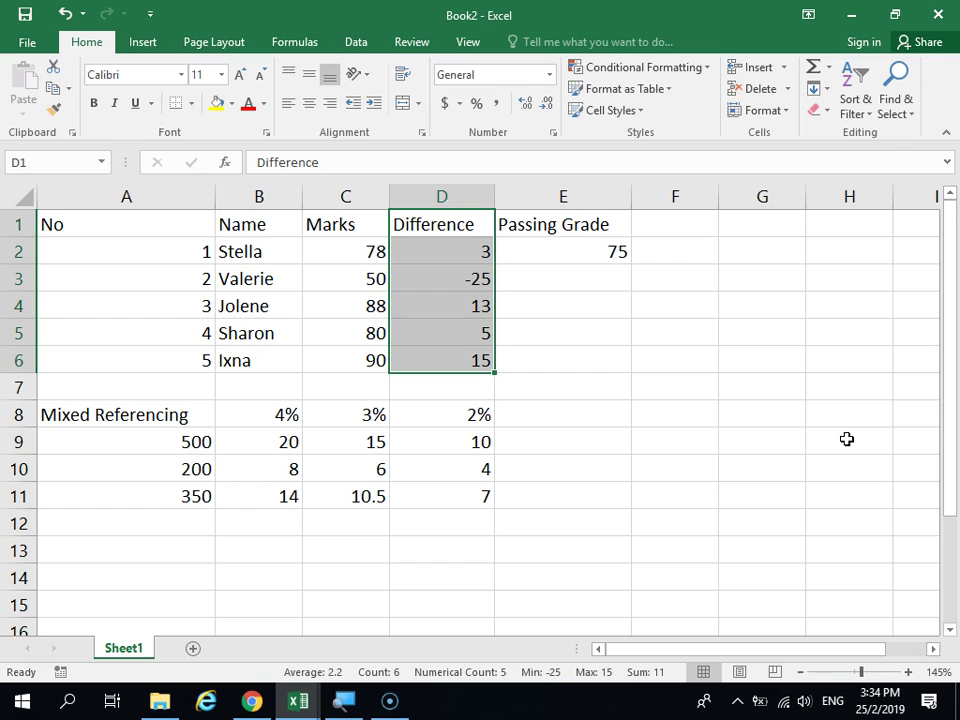
{"action": "key", "text": "Delete"}
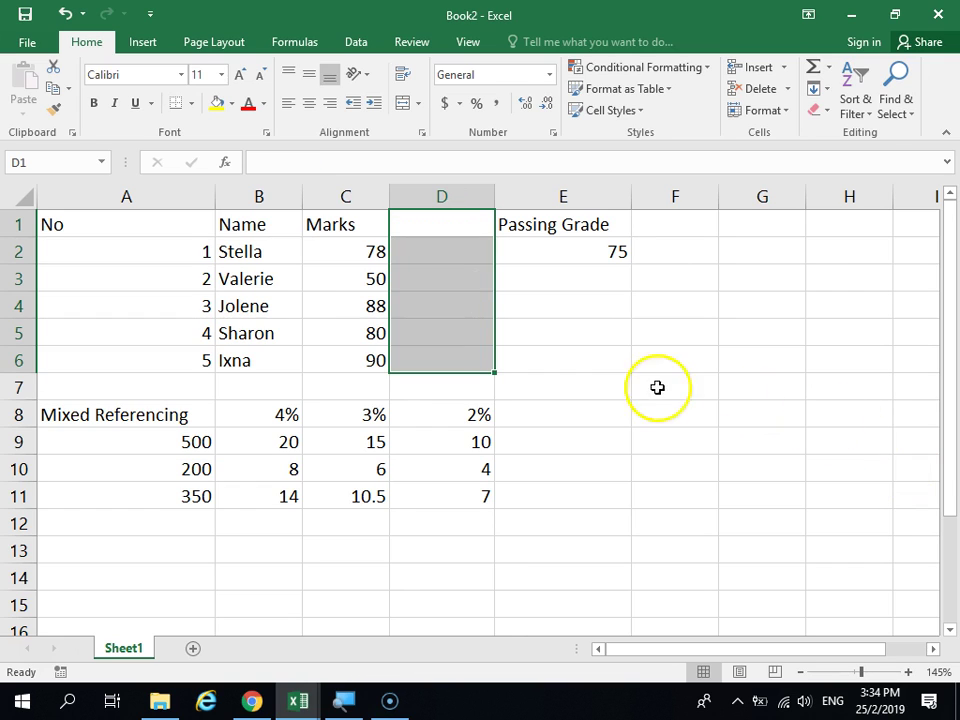
{"action": "left_click", "coordinate": [530, 307]}
{"action": "left_click", "coordinate": [463, 234]}
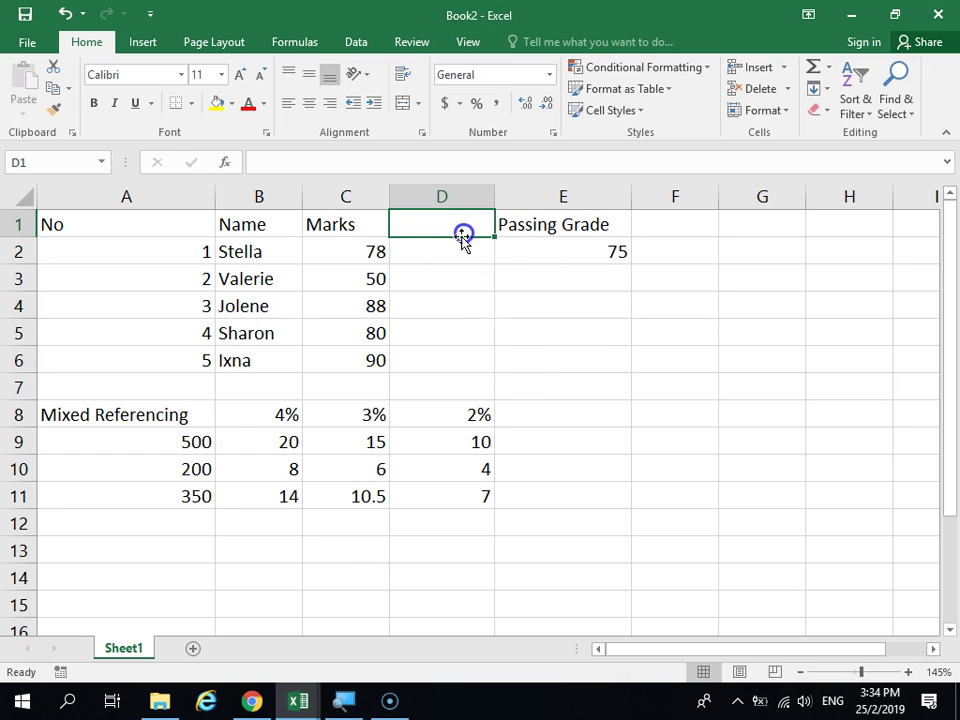
{"action": "type", "text": "Remarks"}
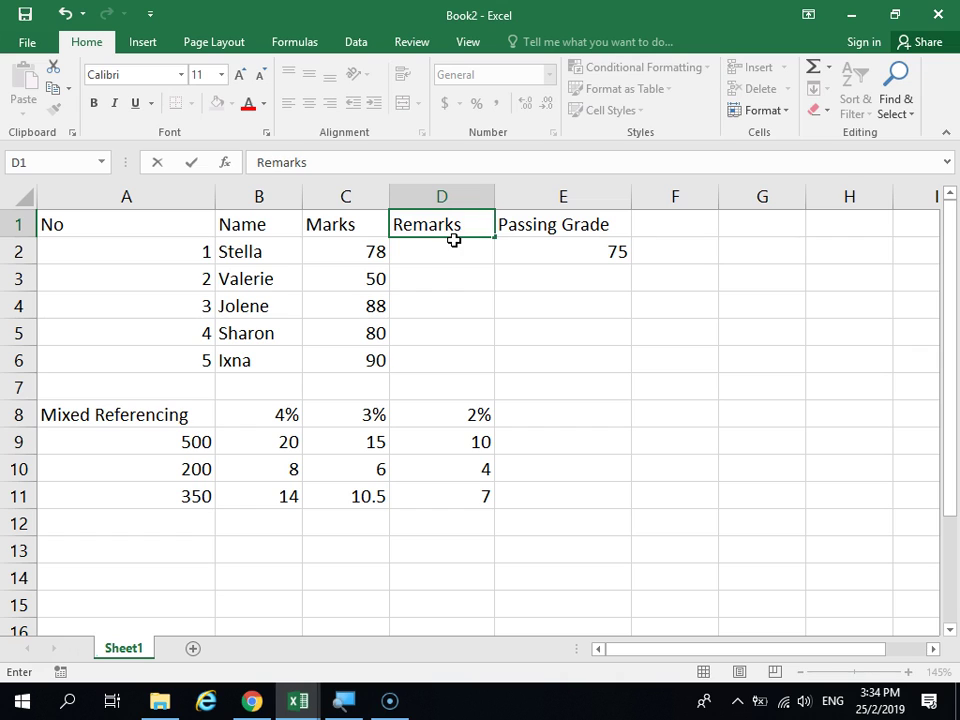
{"action": "key", "text": "Return"}
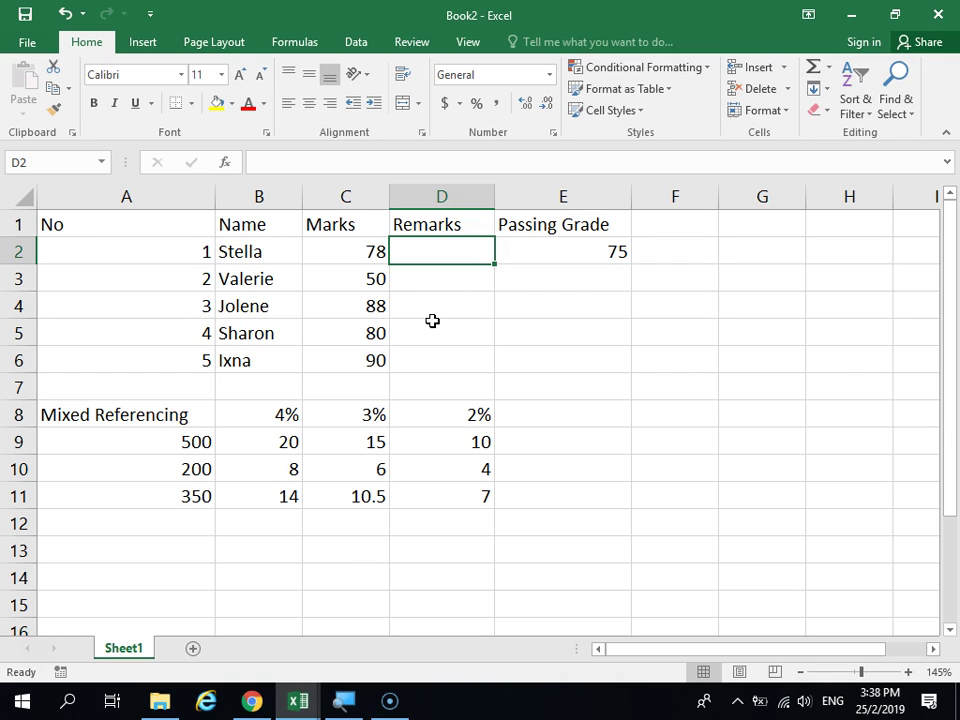
Step: Start an IF formula in D2 and open its Function Arguments dialog, placed clear of the first data rows
{"action": "left_click", "coordinate": [452, 250]}
{"action": "type", "text": "=if("}
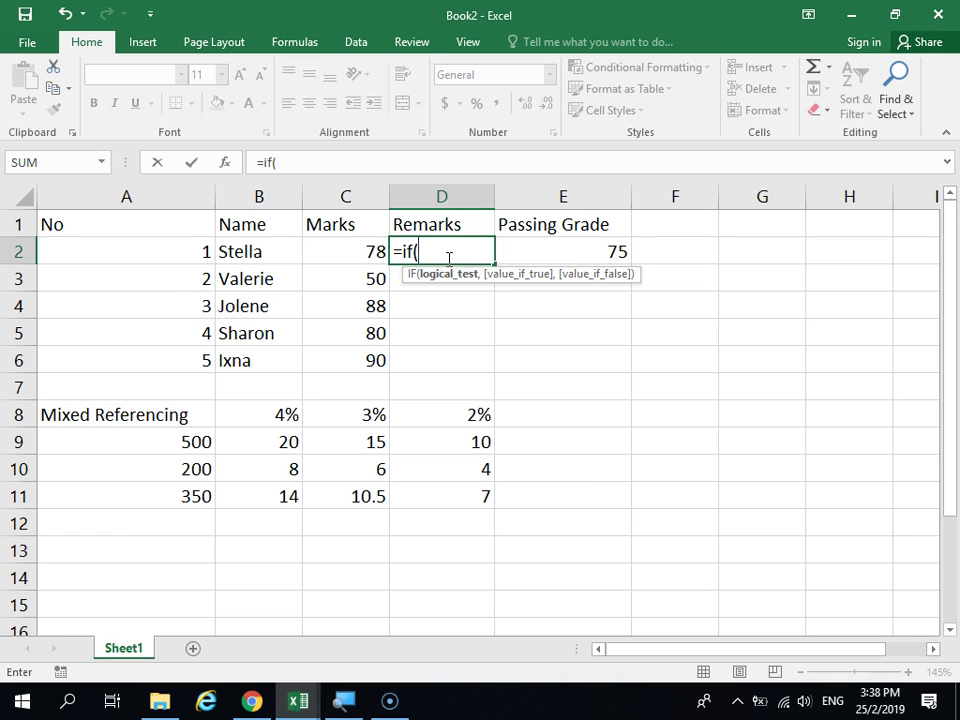
{"action": "left_click", "coordinate": [234, 160]}
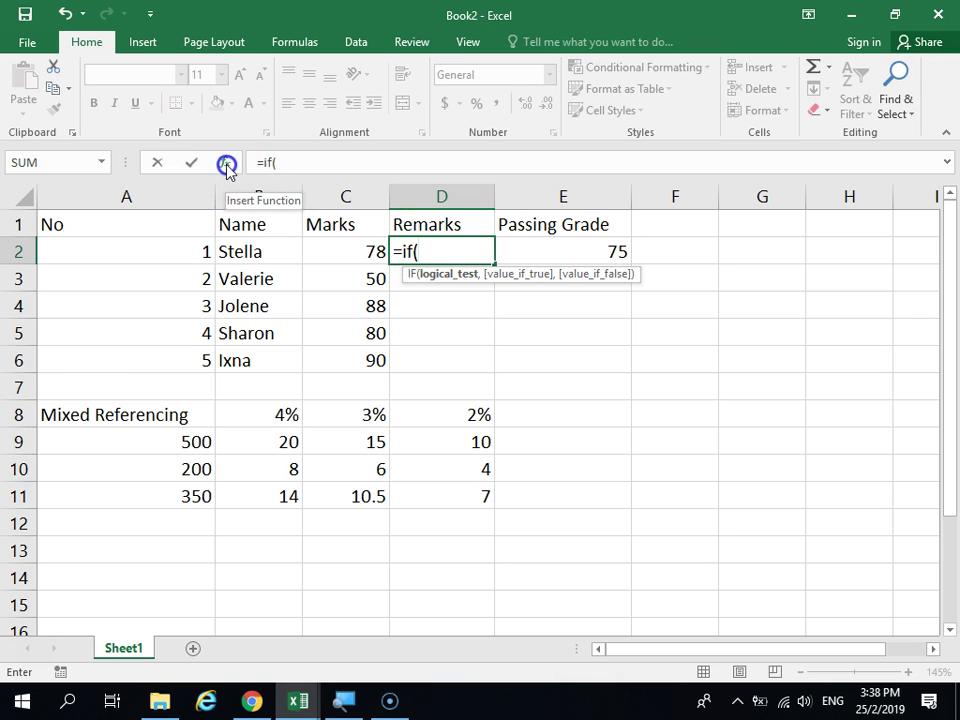
{"action": "left_click", "coordinate": [226, 162]}
{"action": "left_click_drag", "start_coordinate": [448, 287], "coordinate": [588, 354]}
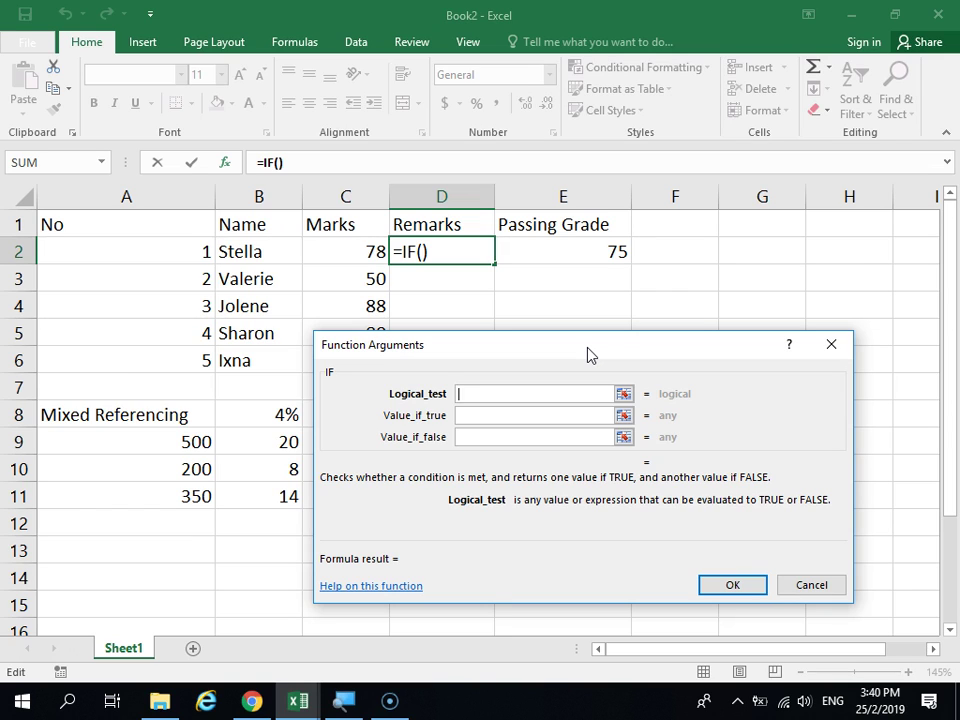
{"action": "left_click", "coordinate": [532, 369]}
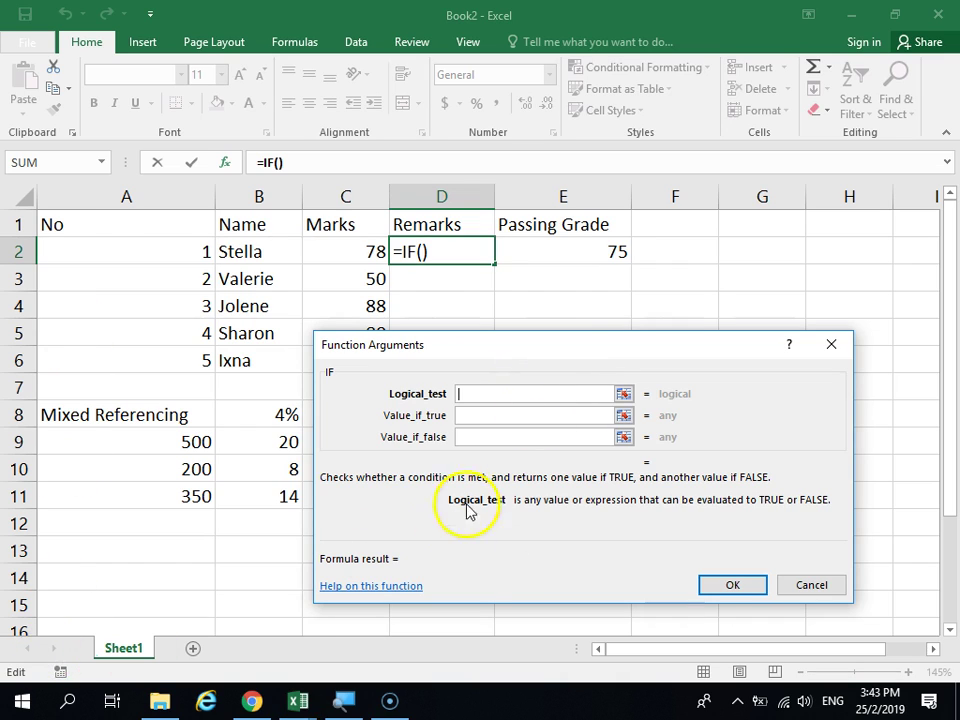
{"action": "left_click_drag", "start_coordinate": [564, 358], "coordinate": [510, 360]}
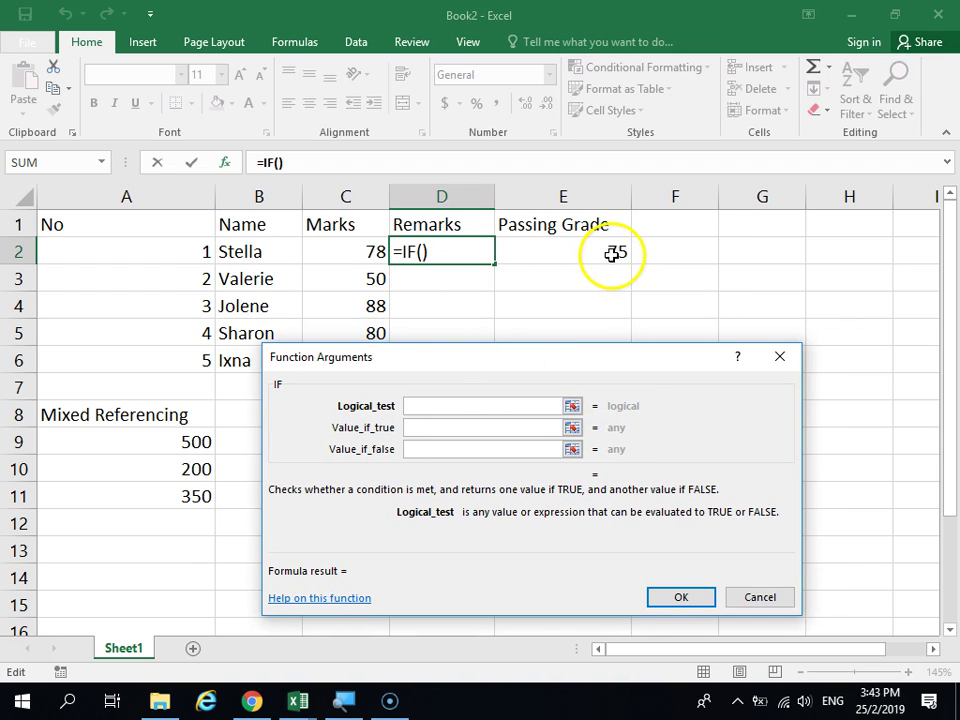
Step: Set the IF logical test to C2>=$E$2, with the passing grade as an absolute reference
{"action": "left_click", "coordinate": [373, 252]}
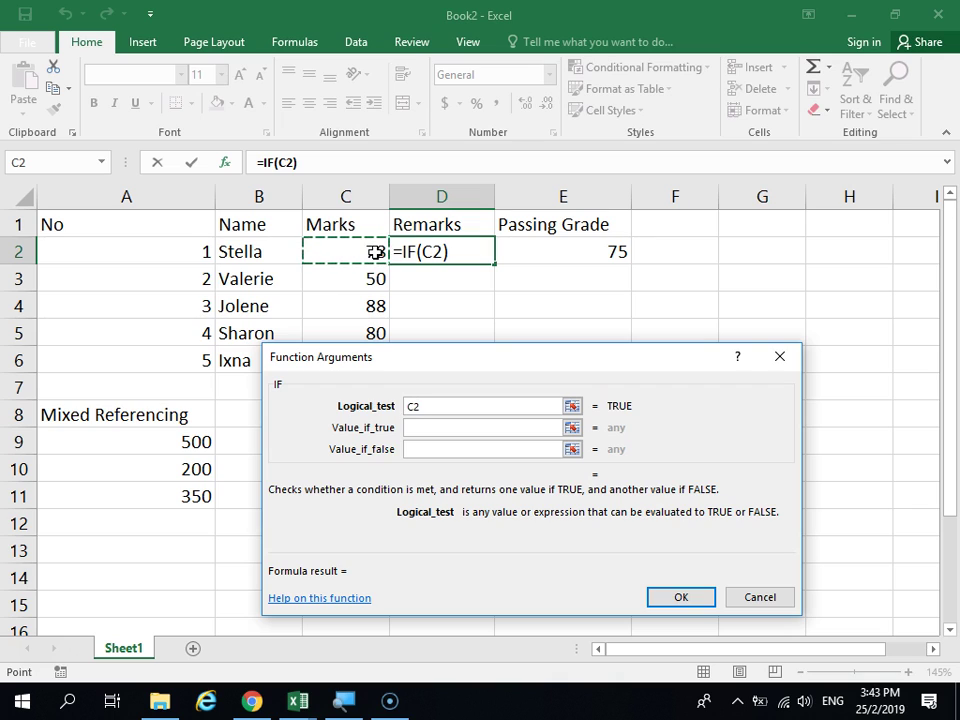
{"action": "type", "text": ">"}
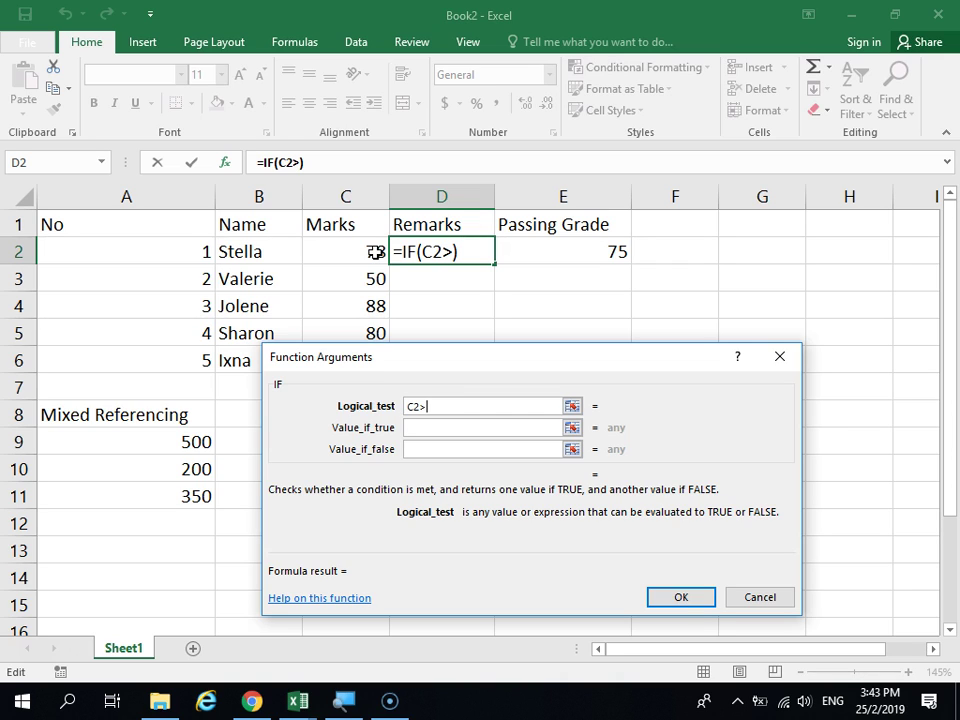
{"action": "type", "text": "="}
{"action": "key", "text": "BackSpace"}
{"action": "type", "text": "="}
{"action": "left_click", "coordinate": [584, 250]}
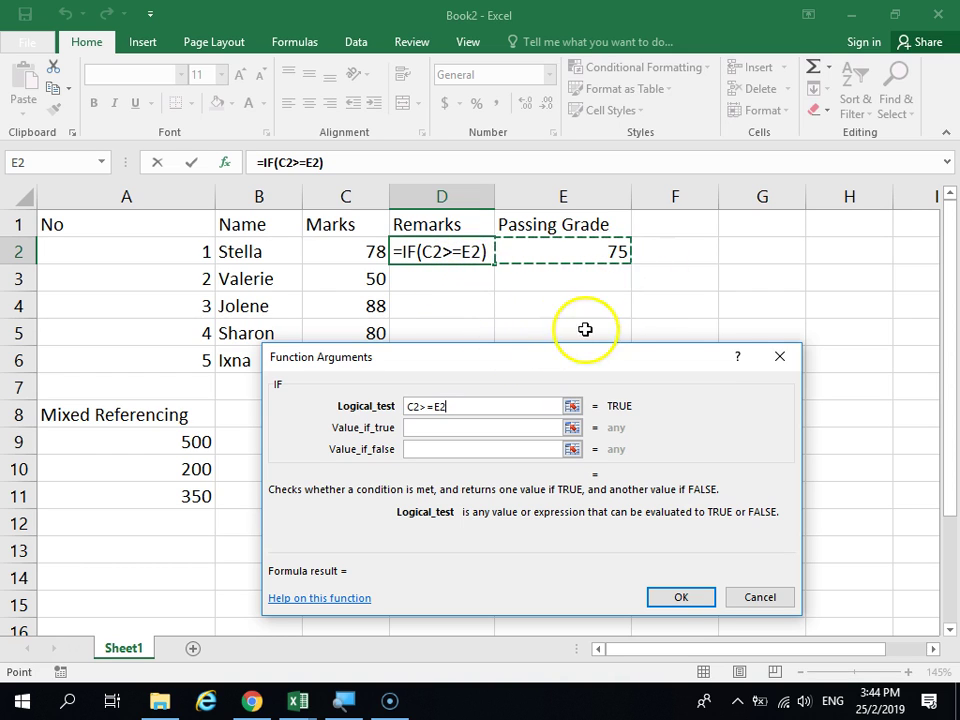
{"action": "left_click", "coordinate": [458, 386]}
{"action": "key", "text": "F4"}
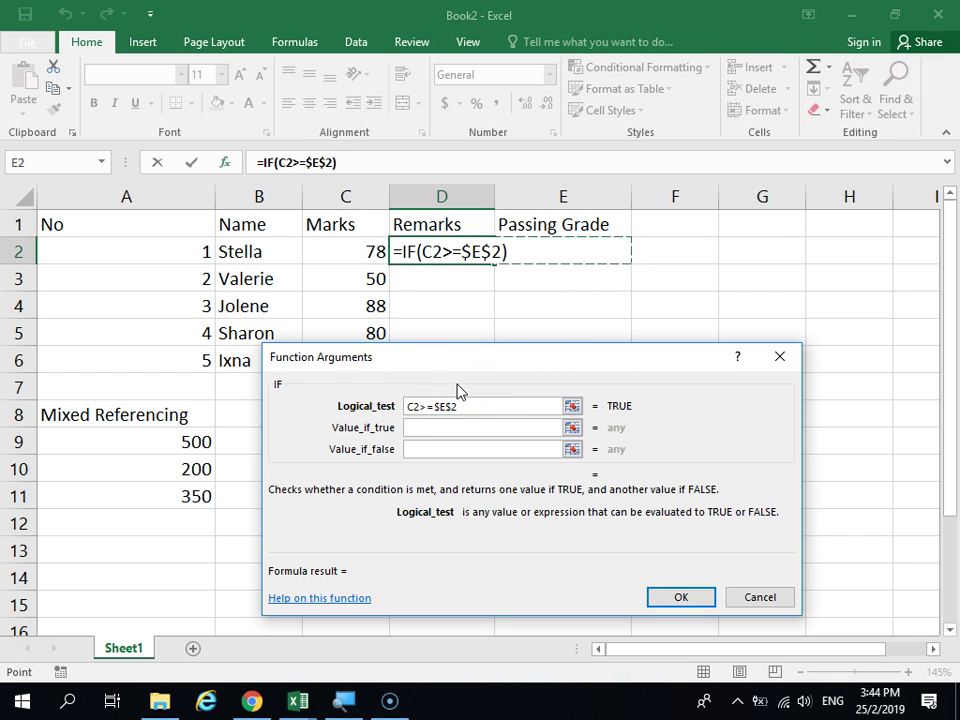
Step: Set the IF function to return Passed when the test is true and Failed when it is false
{"action": "left_click", "coordinate": [440, 429]}
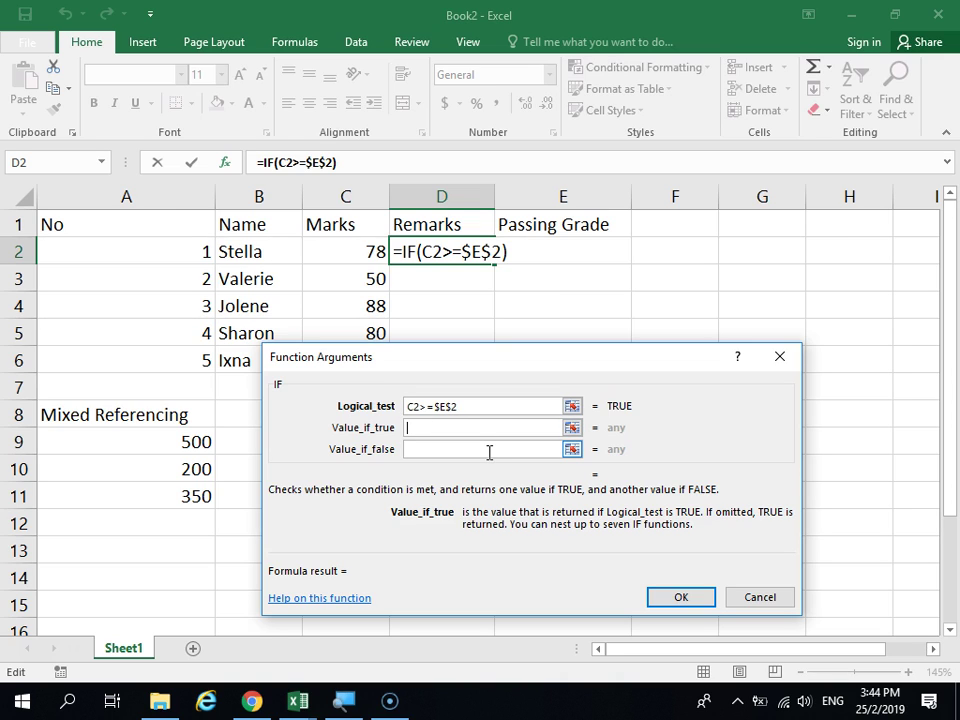
{"action": "type", "text": "Passed"}
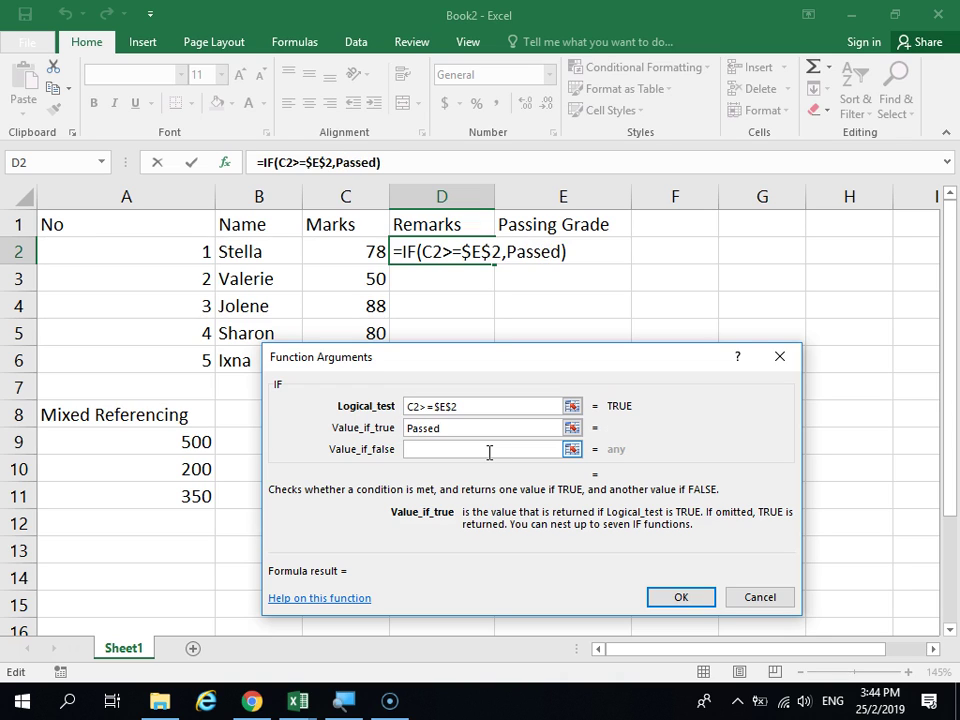
{"action": "left_click", "coordinate": [490, 456]}
{"action": "type", "text": "I"}
{"action": "key", "text": "BackSpace"}
{"action": "type", "text": "Failed"}
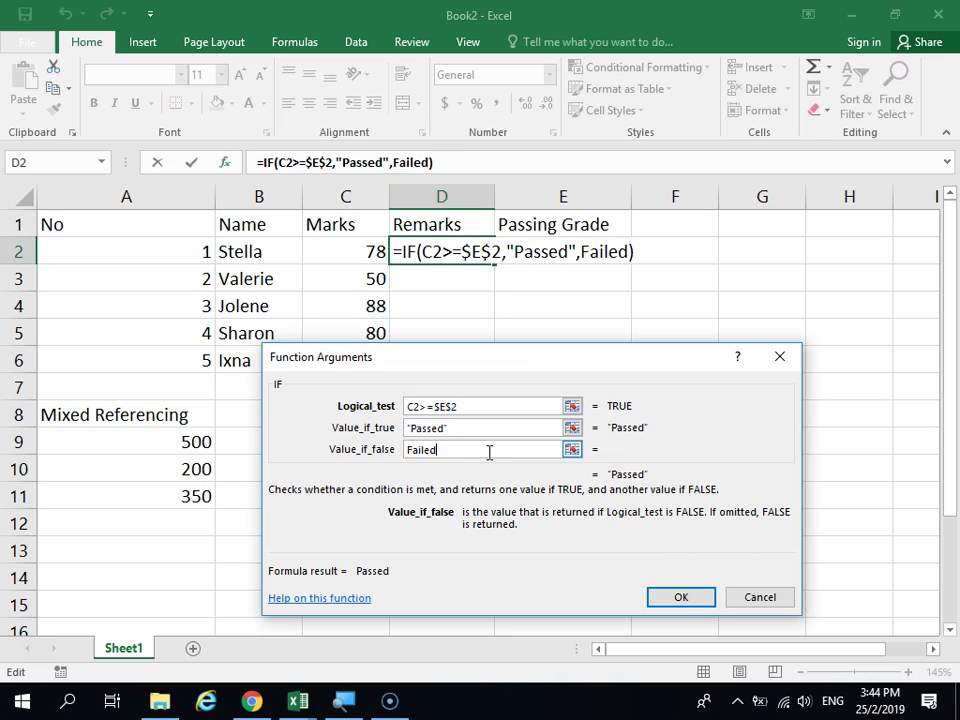
Step: Accept the IF formula in D2 and fill it down the Remarks column to D6
{"action": "key", "text": "Tab"}
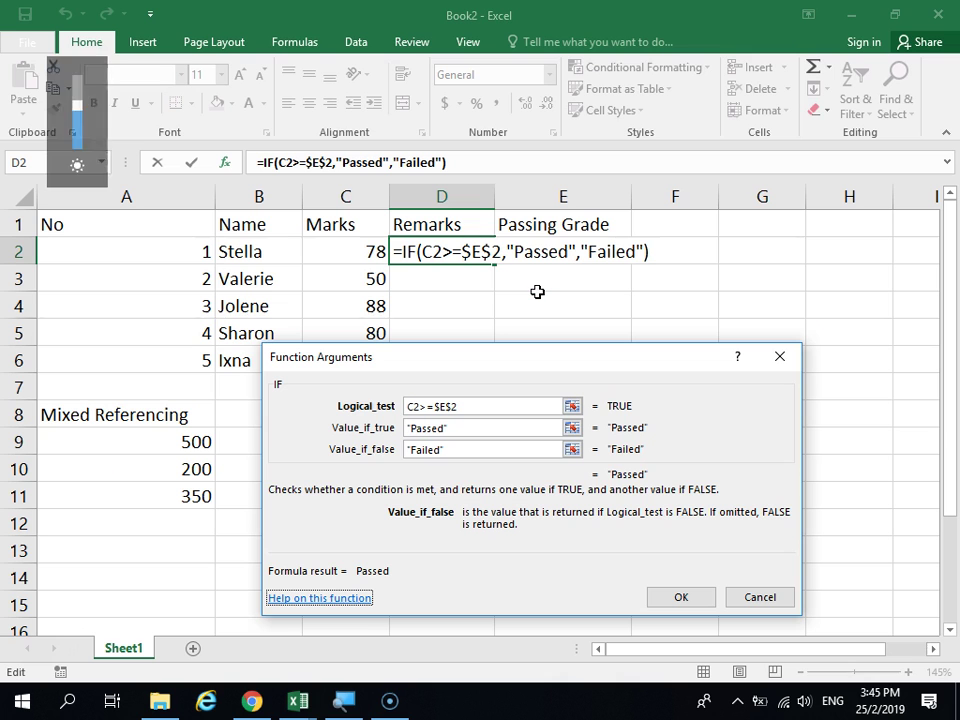
{"action": "left_click", "coordinate": [662, 598]}
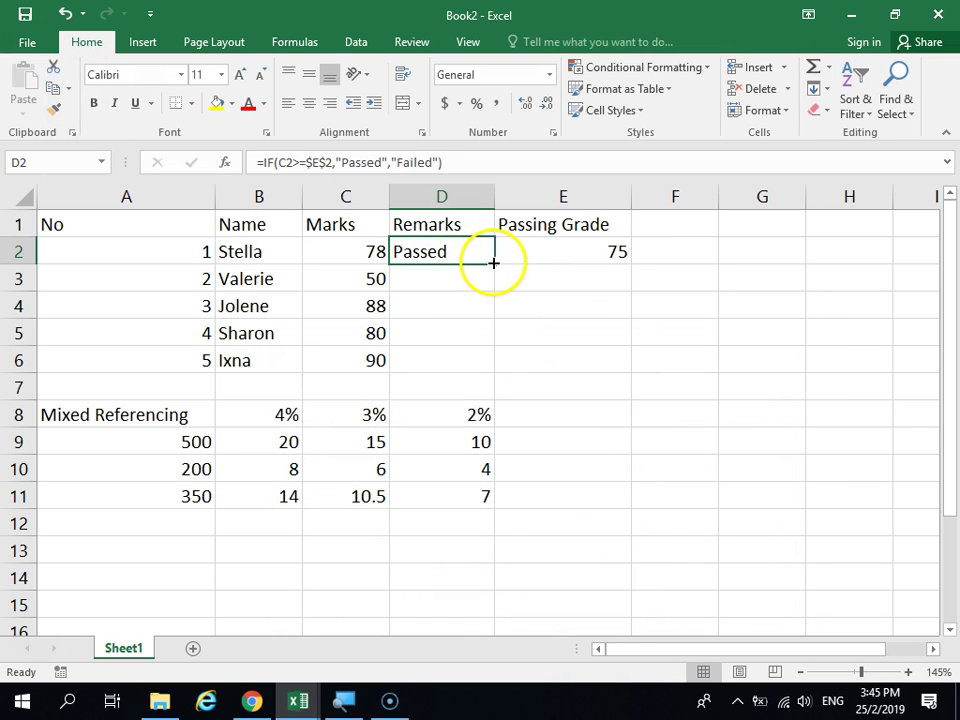
{"action": "double_click", "coordinate": [496, 262]}
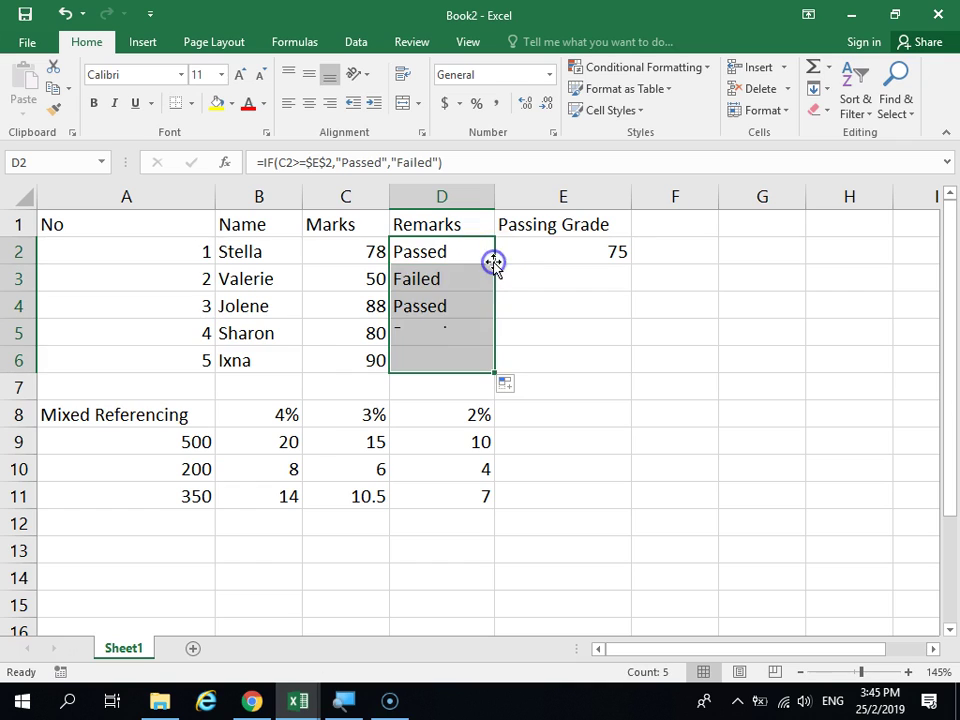
Step: Compare the IF formula in D2 with the passing grade it references in E2
{"action": "left_click", "coordinate": [544, 251]}
{"action": "left_click", "coordinate": [445, 248]}
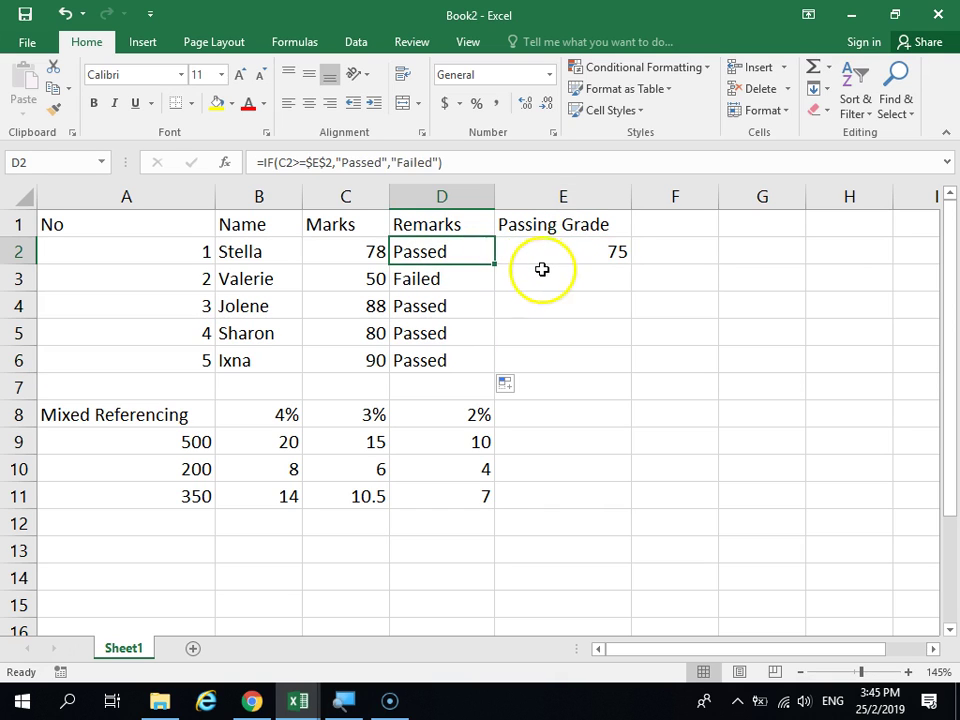
{"action": "left_click", "coordinate": [551, 257]}
{"action": "left_click", "coordinate": [465, 252]}
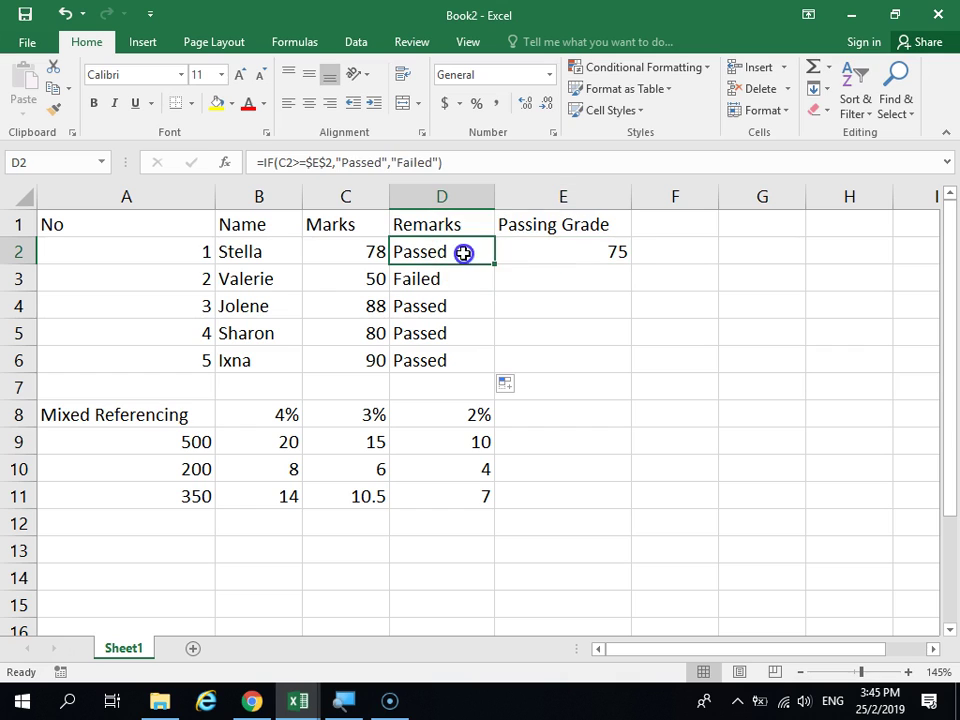
{"action": "left_click", "coordinate": [546, 250]}
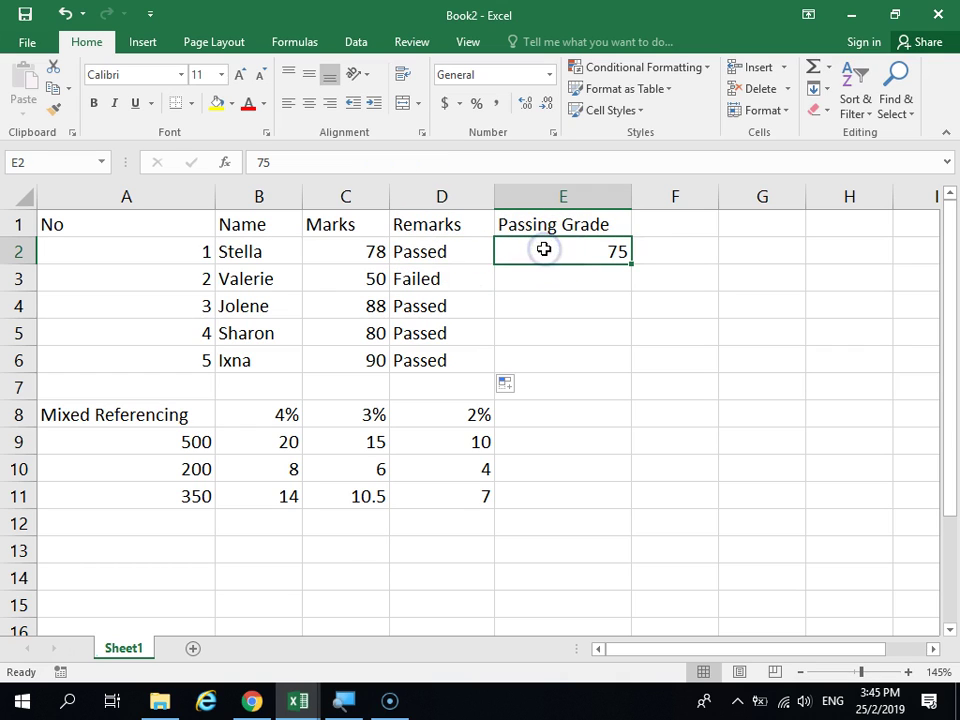
{"action": "left_click", "coordinate": [450, 228]}
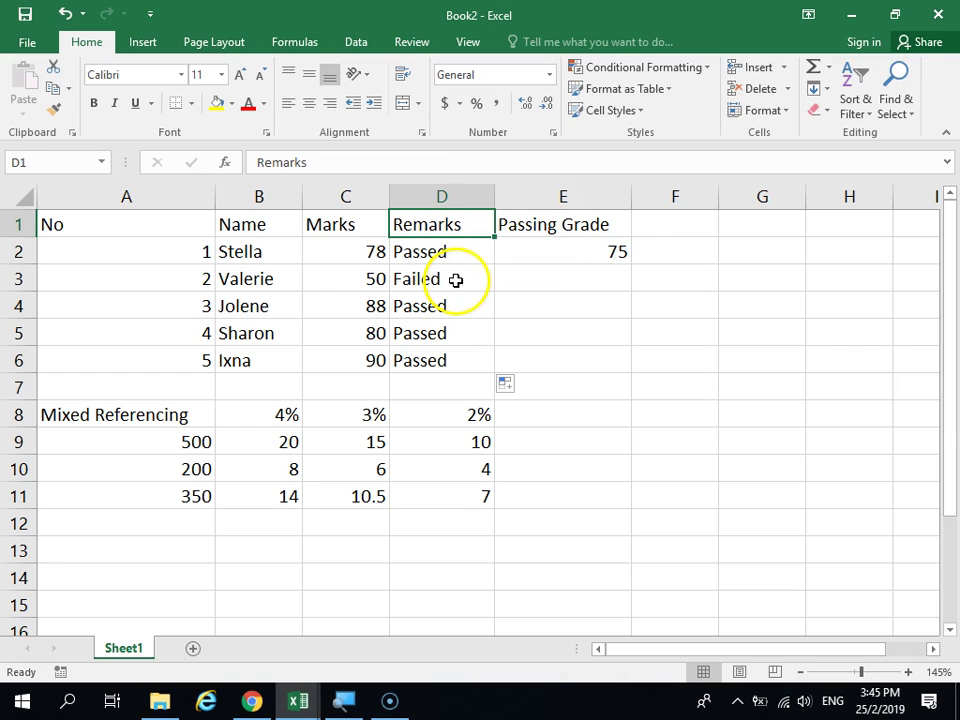
Step: Try passing grades of 65 and 49 in E2 to test the Remarks formulas
{"action": "left_click", "coordinate": [611, 255]}
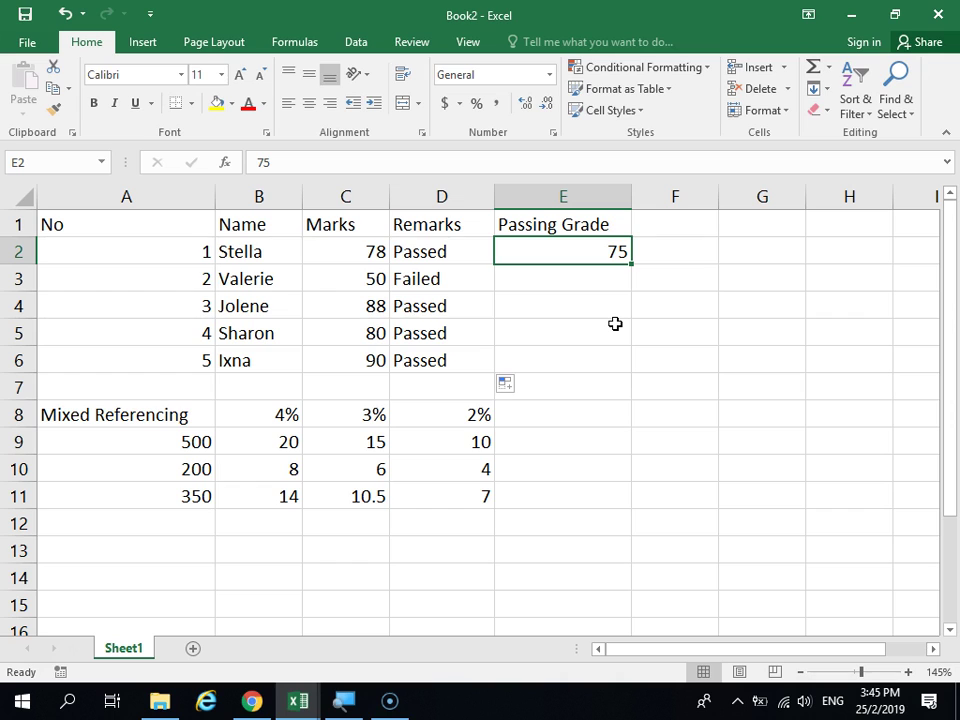
{"action": "type", "text": "65"}
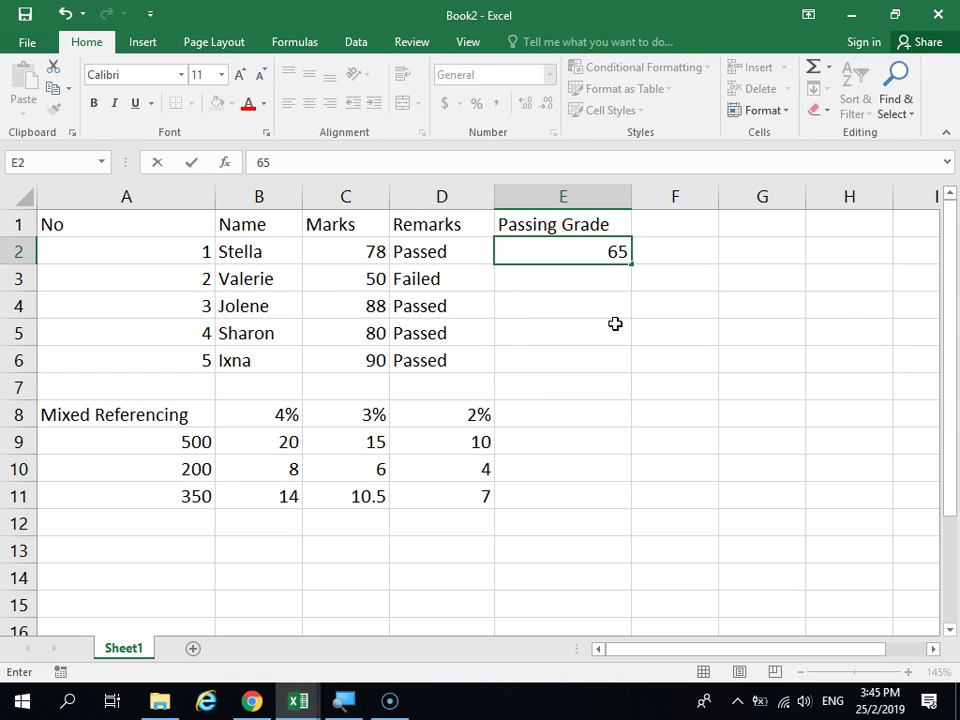
{"action": "key", "text": "Return"}
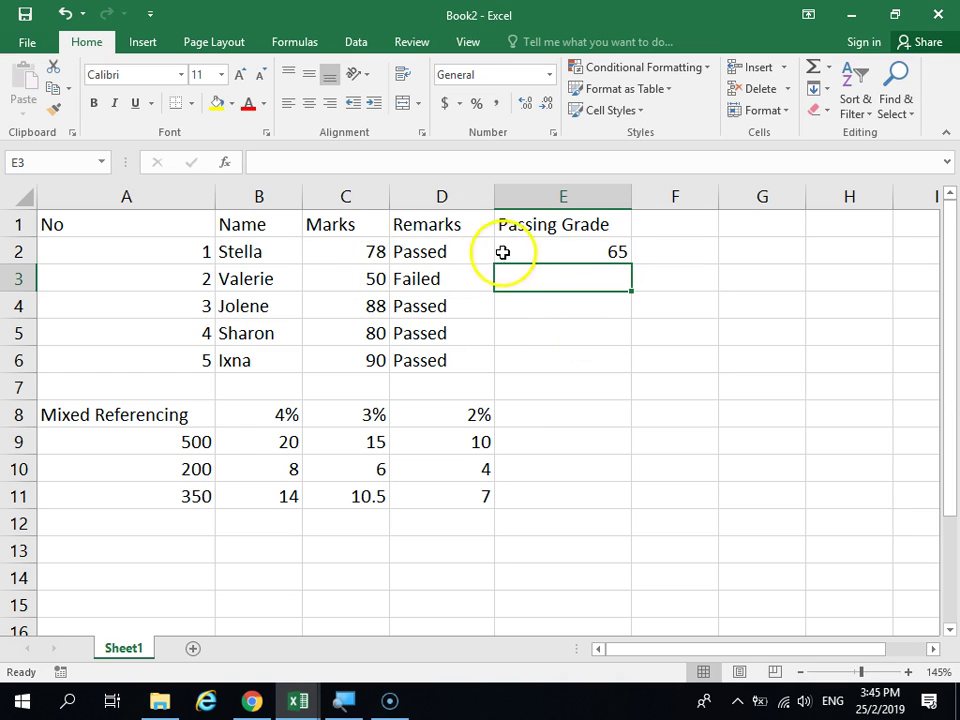
{"action": "left_click", "coordinate": [541, 245]}
{"action": "type", "text": "4"}
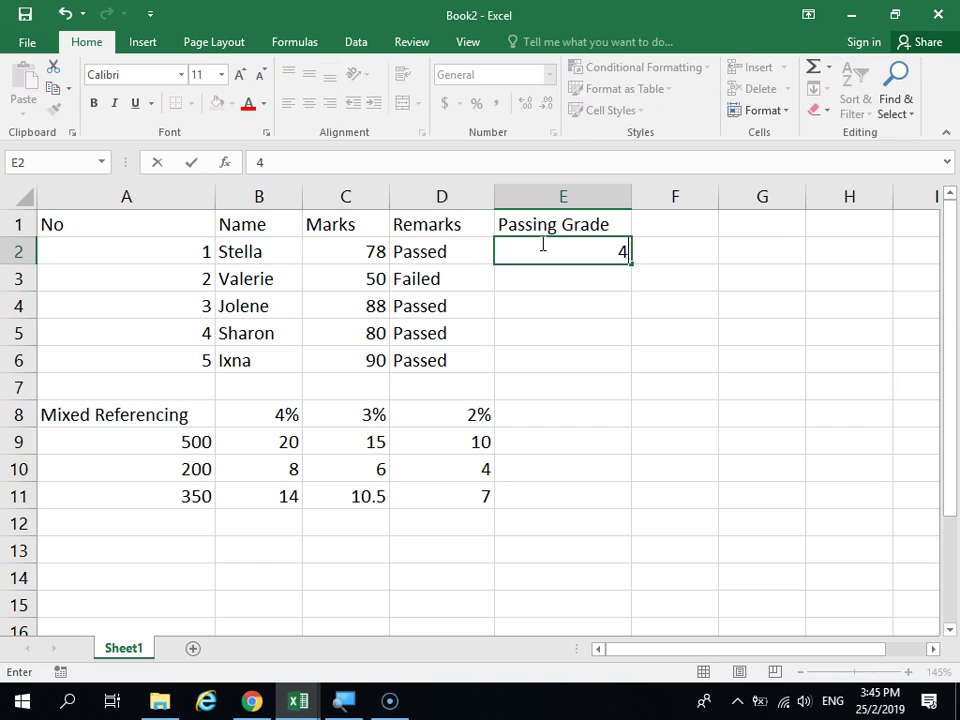
{"action": "type", "text": "9"}
{"action": "key", "text": "Return"}
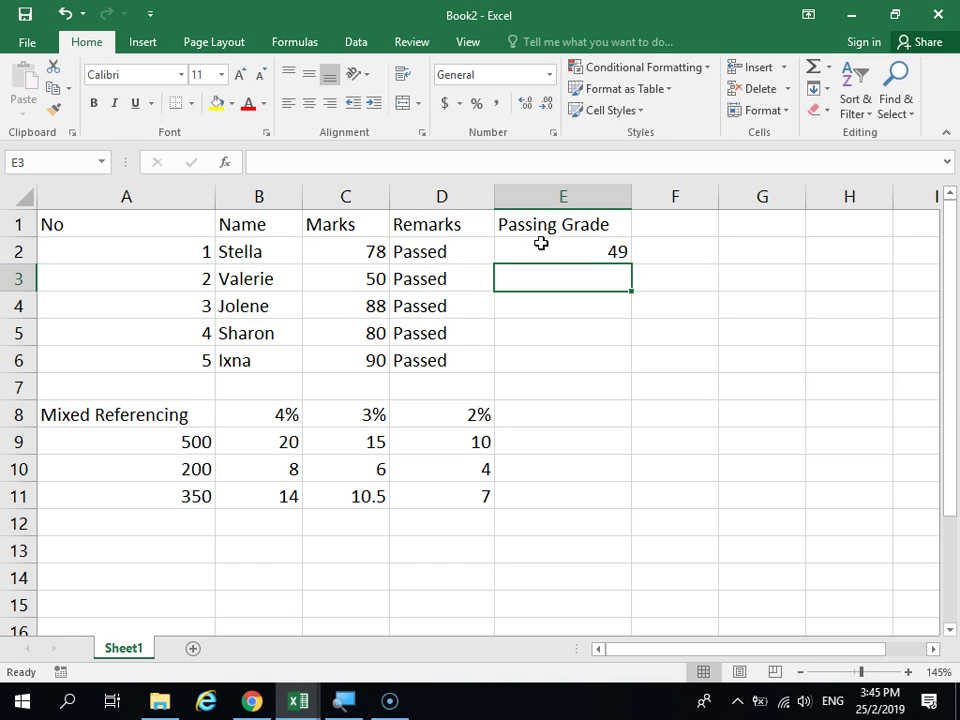
Step: Set the passing grade in E2 back to 75
{"action": "left_click", "coordinate": [585, 235]}
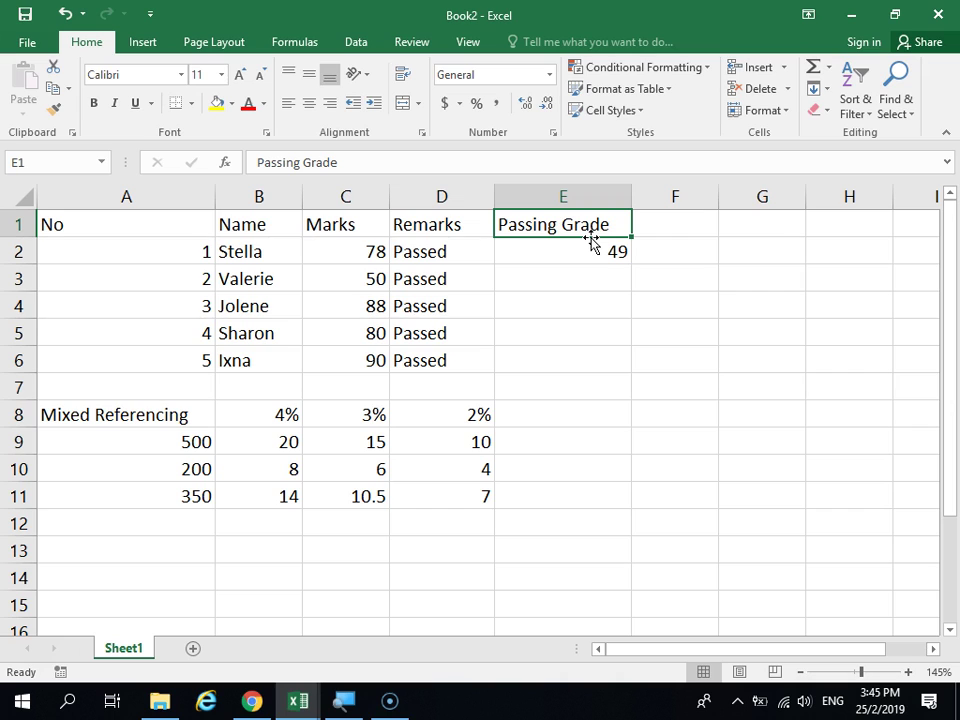
{"action": "left_click", "coordinate": [591, 243]}
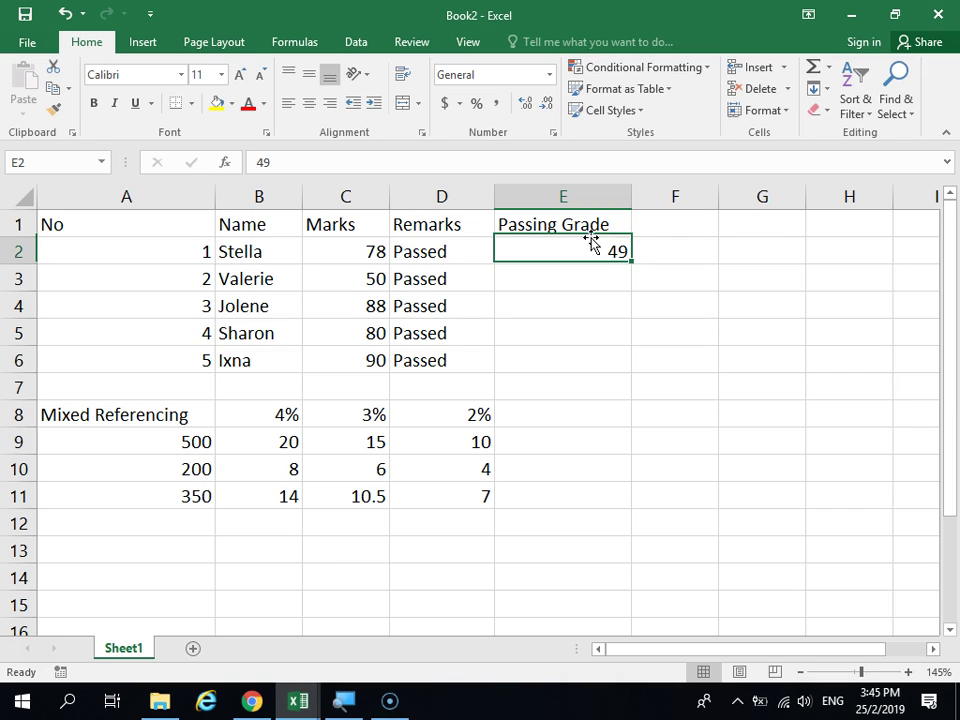
{"action": "type", "text": "75"}
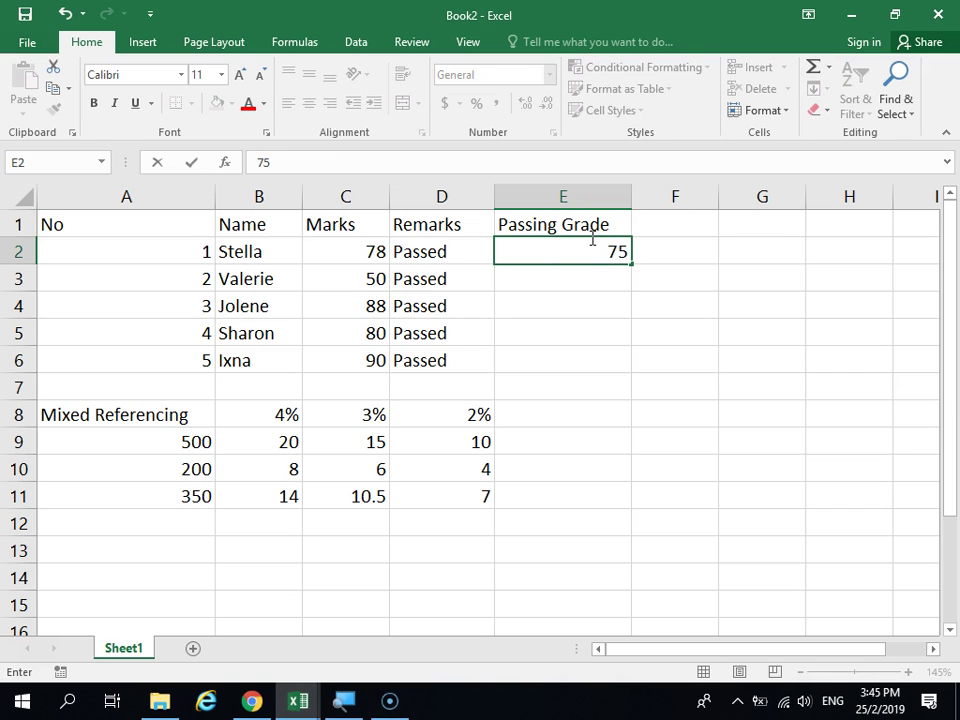
{"action": "key", "text": "Return"}
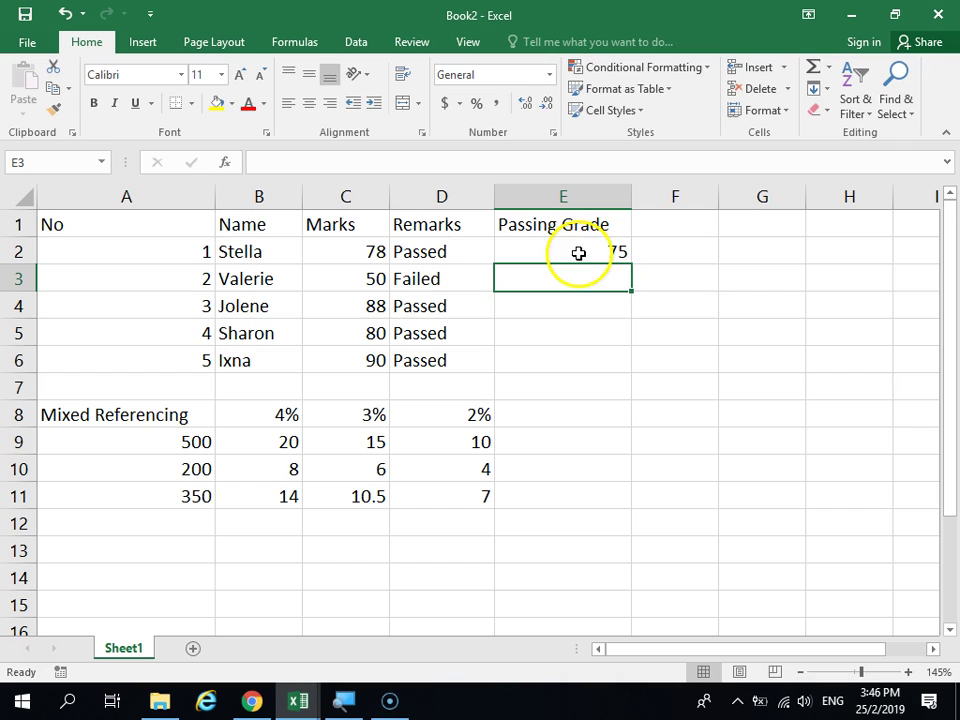
{"action": "left_click", "coordinate": [578, 253]}
{"action": "left_click", "coordinate": [575, 262]}
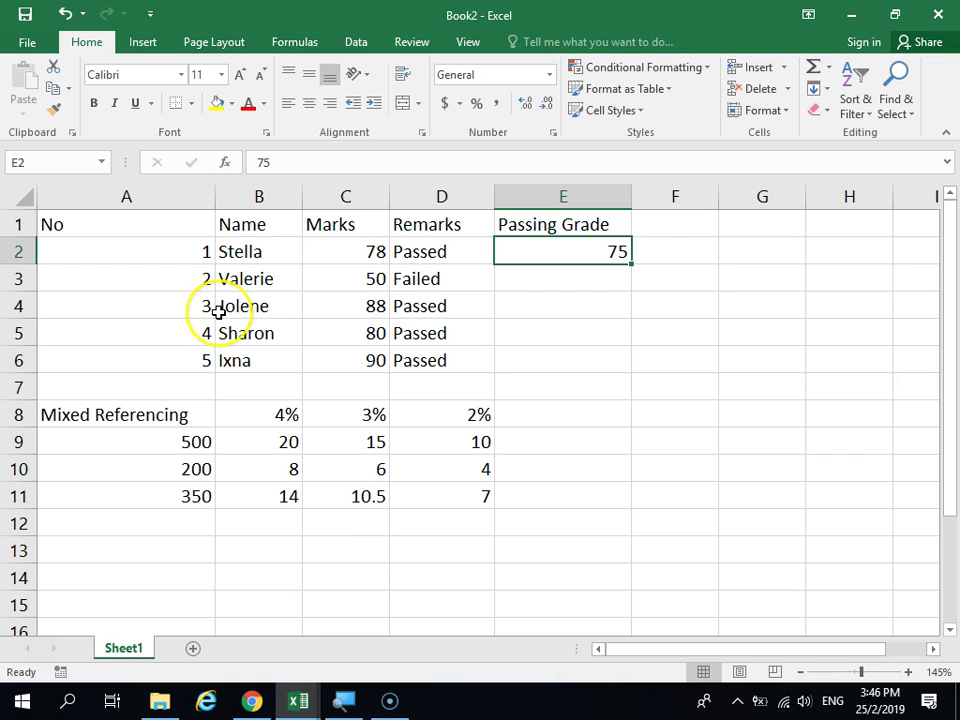
Step: Save the workbook to the Desktop under the file name referencing
{"action": "key", "text": "ctrl+s"}
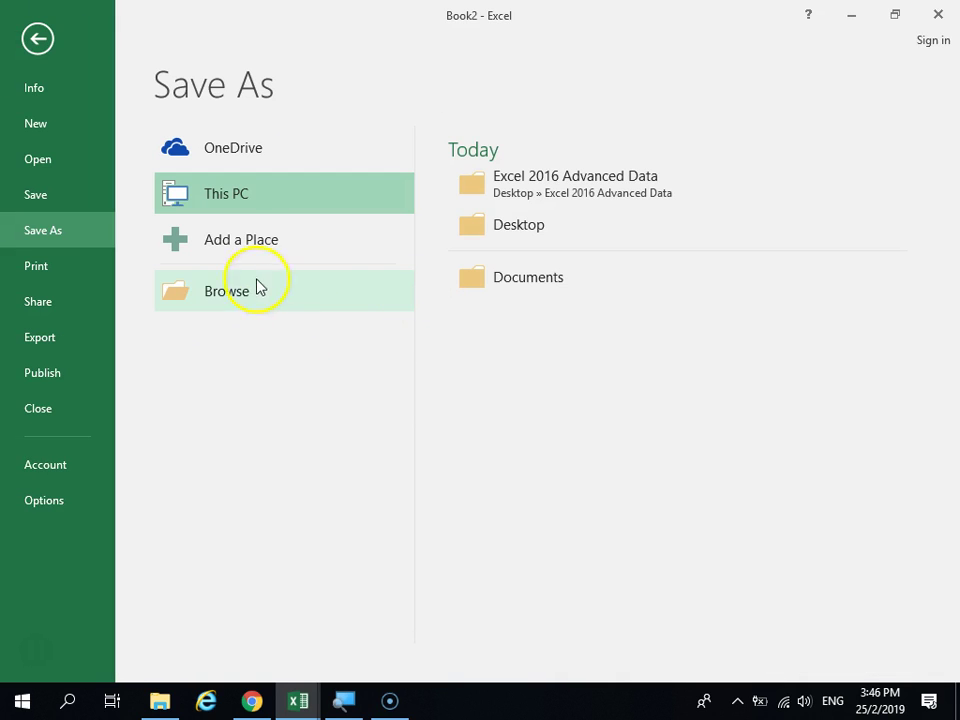
{"action": "left_click", "coordinate": [530, 224]}
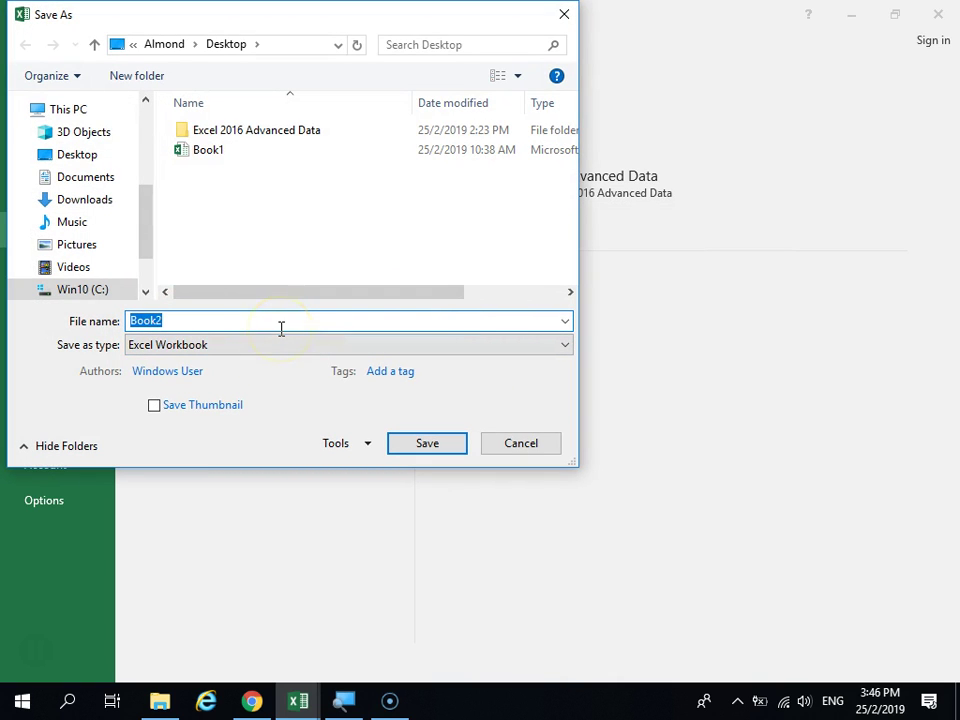
{"action": "type", "text": "referencing"}
{"action": "key", "text": "Return"}
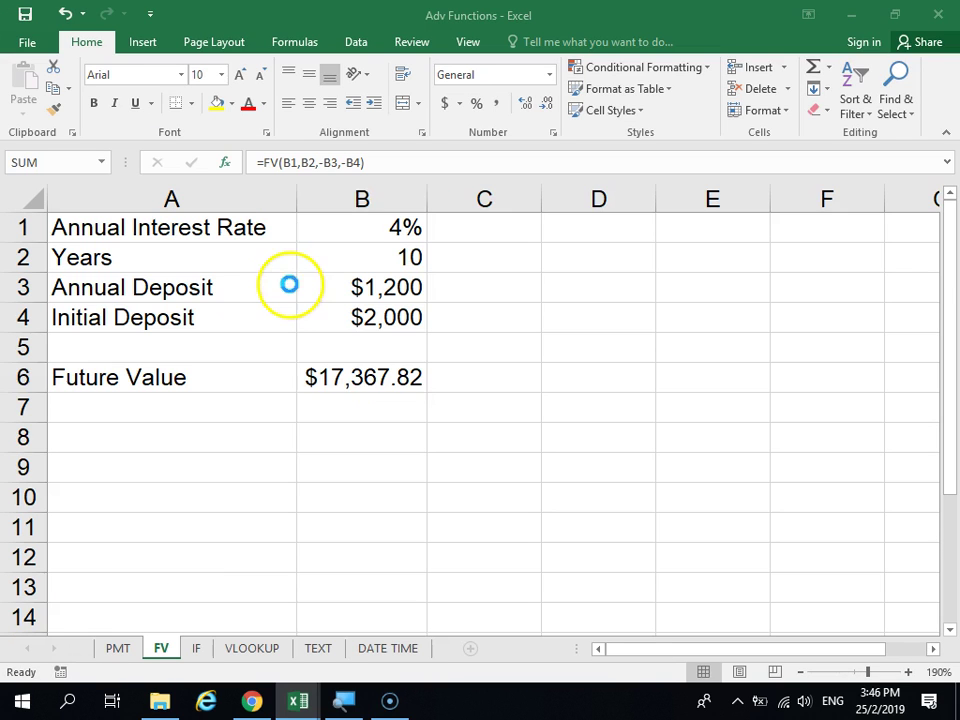
Step: Look over the weekly time card summary on the IF sheet of the Adv Functions workbook
{"action": "key", "text": "Escape"}
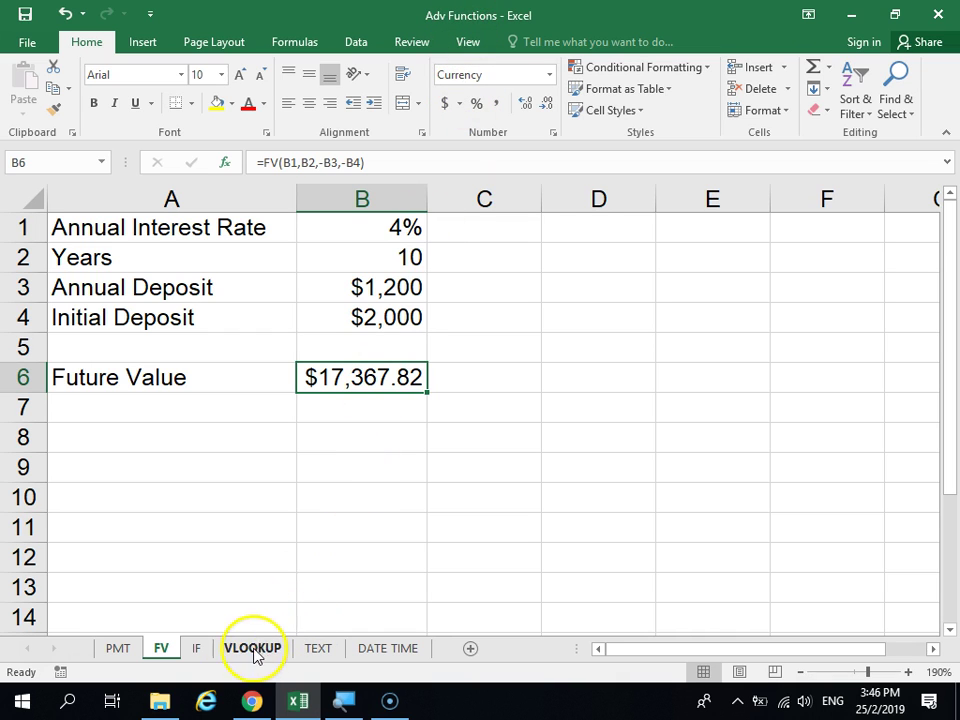
{"action": "left_click", "coordinate": [196, 648]}
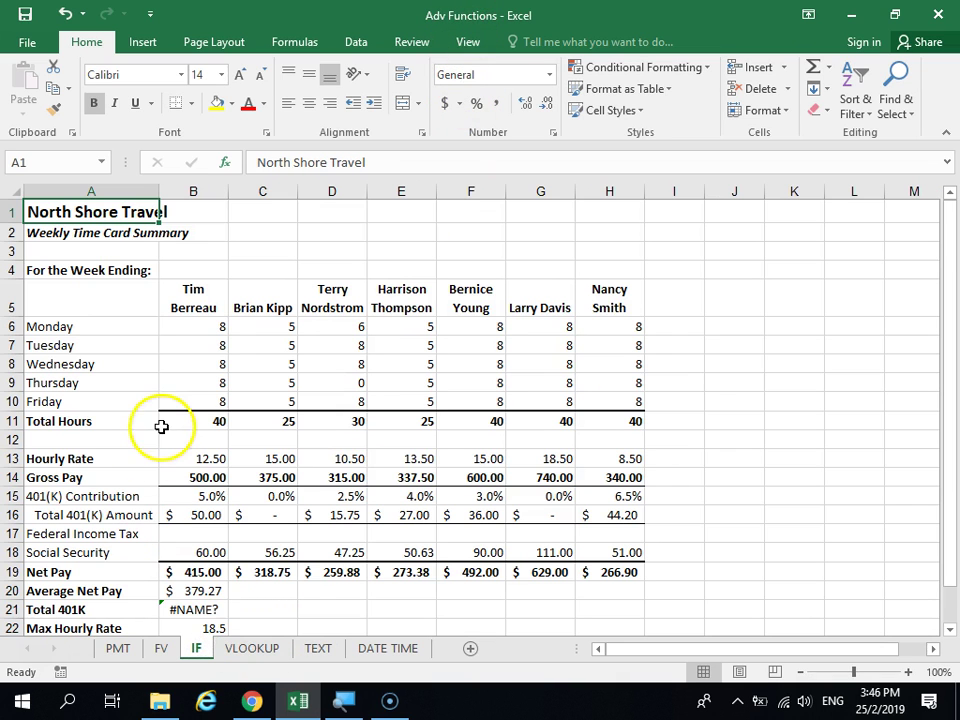
{"action": "scroll", "coordinate": [164, 490], "scroll_direction": "down", "scroll_amount": 1}
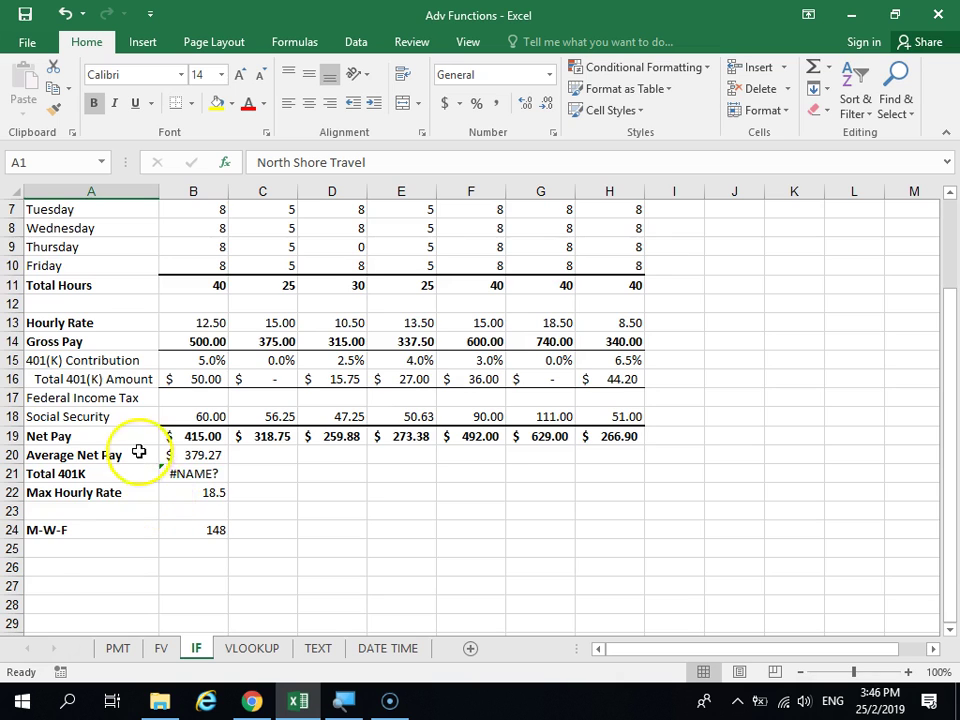
{"action": "scroll", "coordinate": [139, 440], "scroll_direction": "up", "scroll_amount": 2}
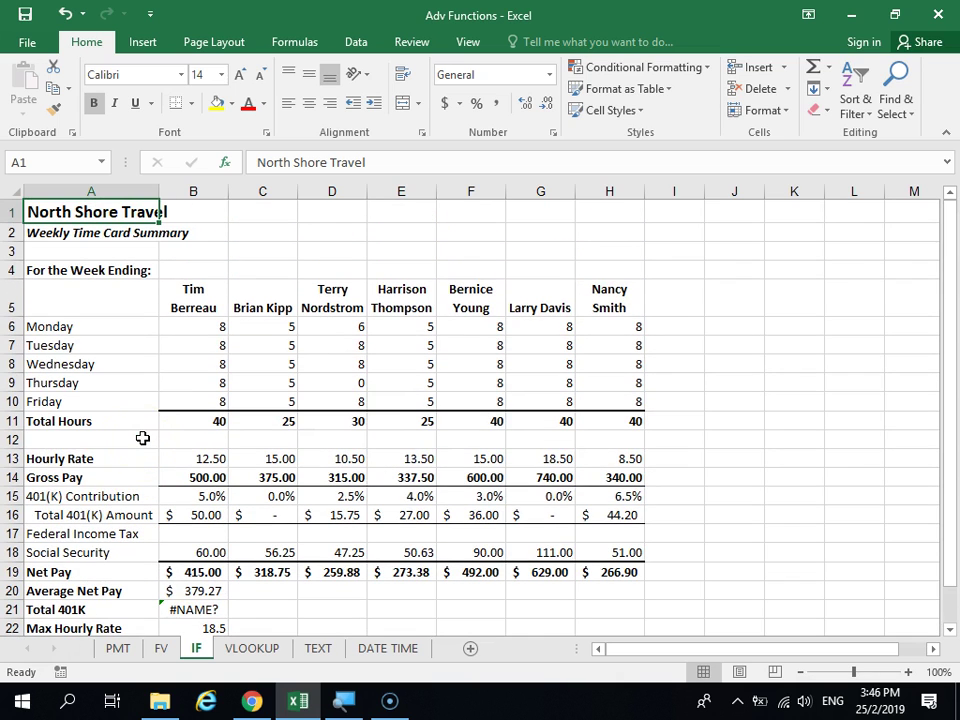
{"action": "scroll", "coordinate": [174, 401], "scroll_direction": "down", "scroll_amount": 1}
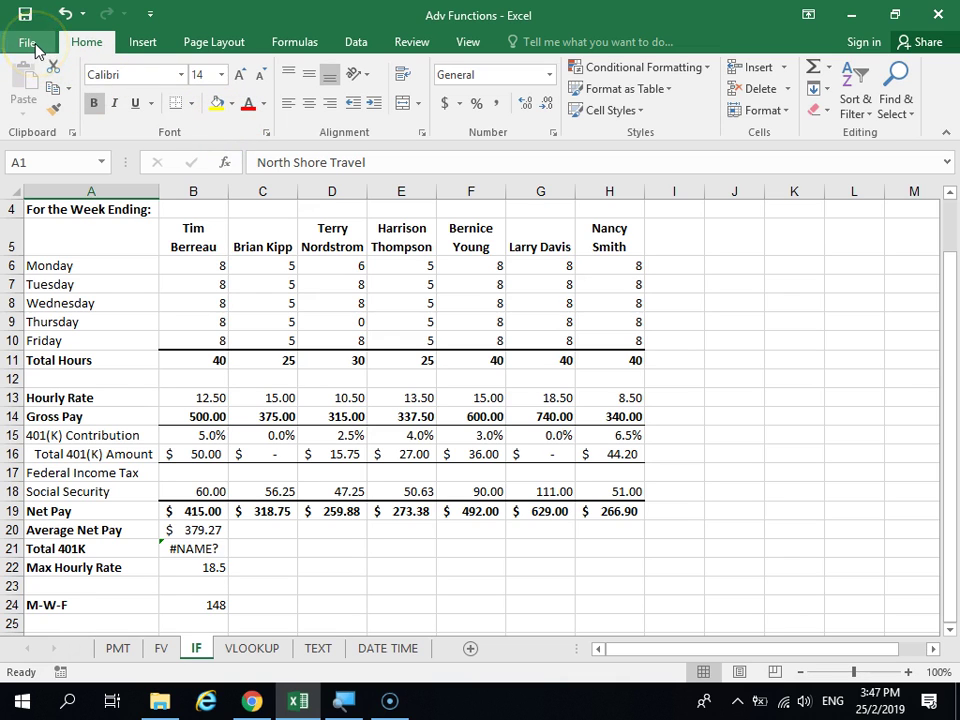
{"action": "left_click", "coordinate": [161, 650]}
{"action": "left_click", "coordinate": [197, 648]}
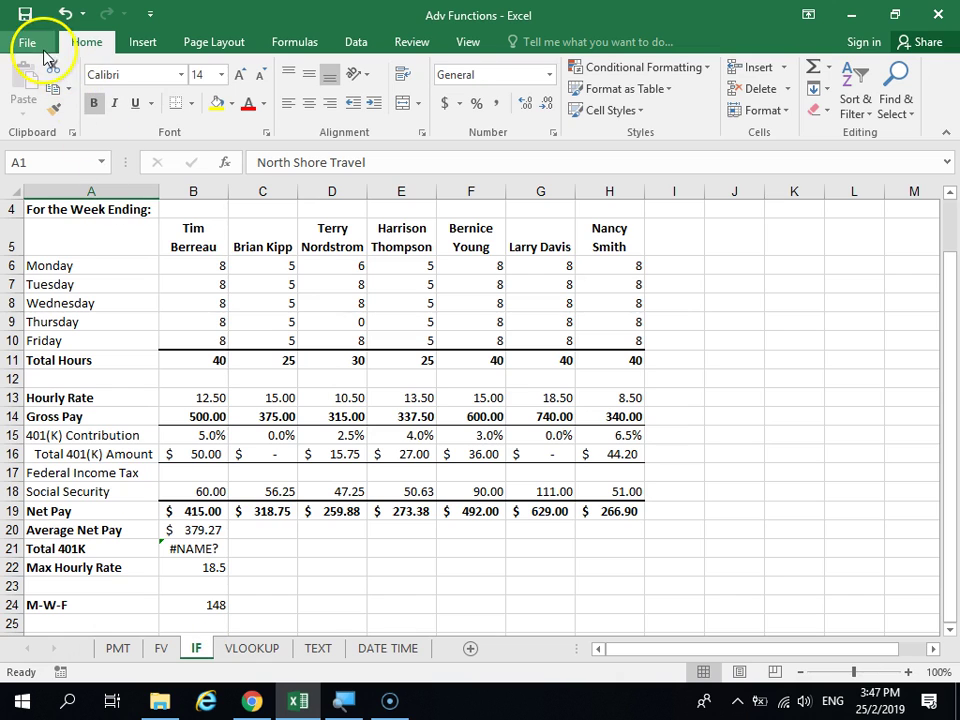
Step: Close the Adv Functions workbook without saving its changes and reopen it from the recent files
{"action": "left_click", "coordinate": [28, 43]}
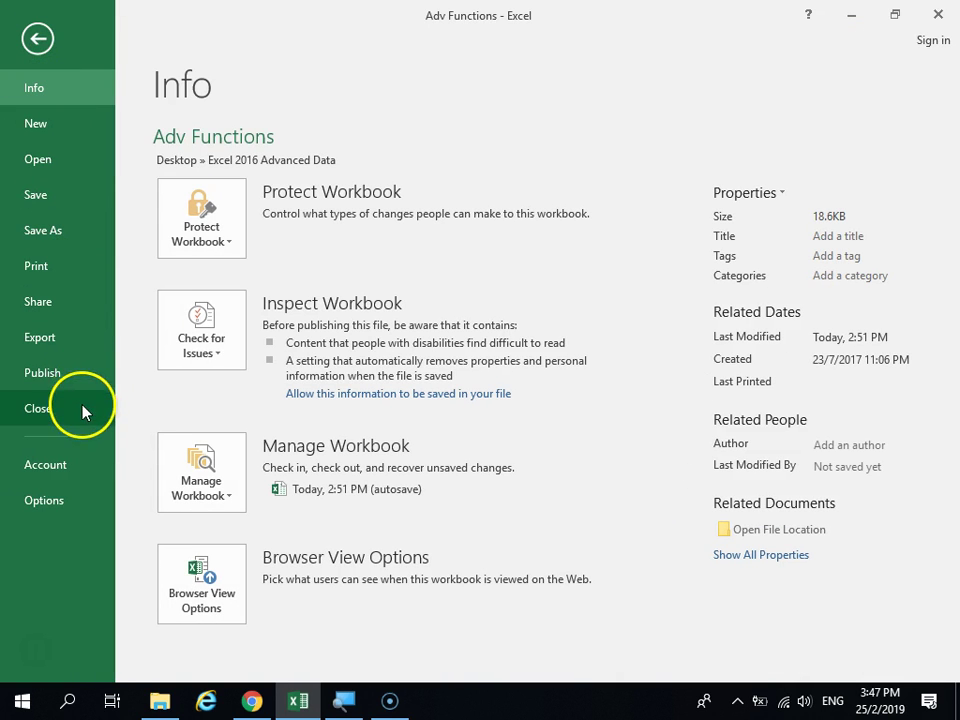
{"action": "left_click", "coordinate": [83, 410]}
{"action": "left_click", "coordinate": [476, 386]}
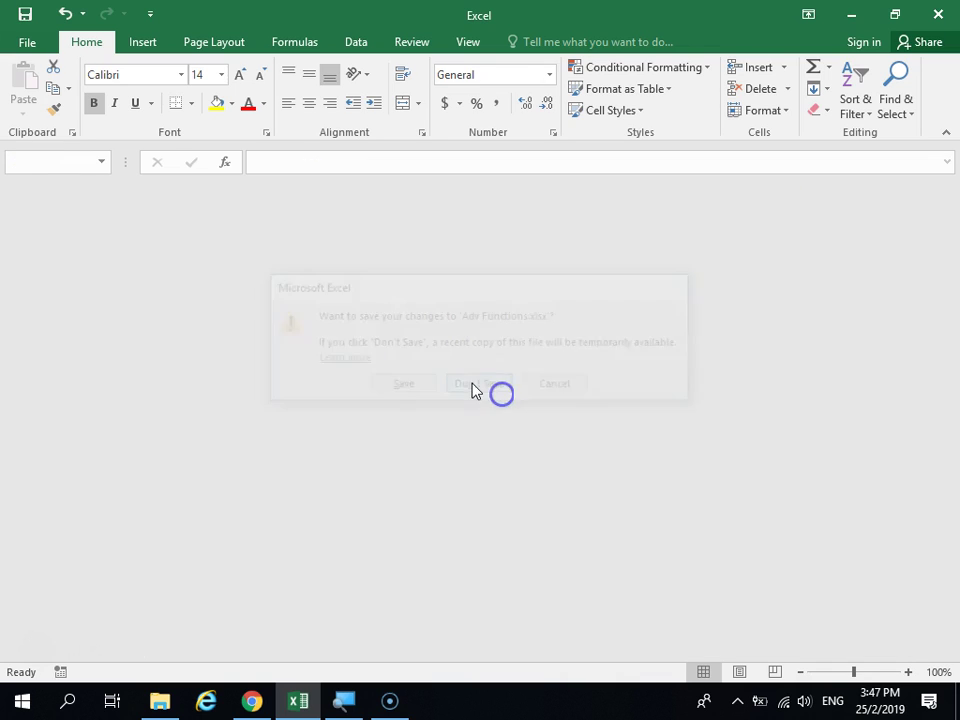
{"action": "left_click", "coordinate": [26, 39]}
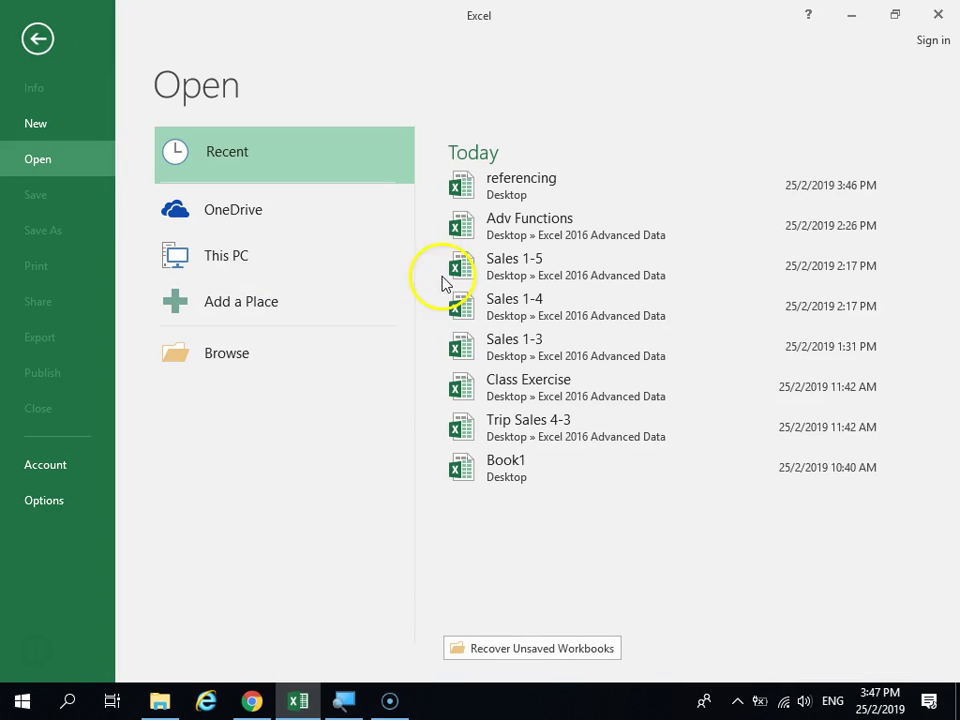
{"action": "left_click", "coordinate": [527, 218]}
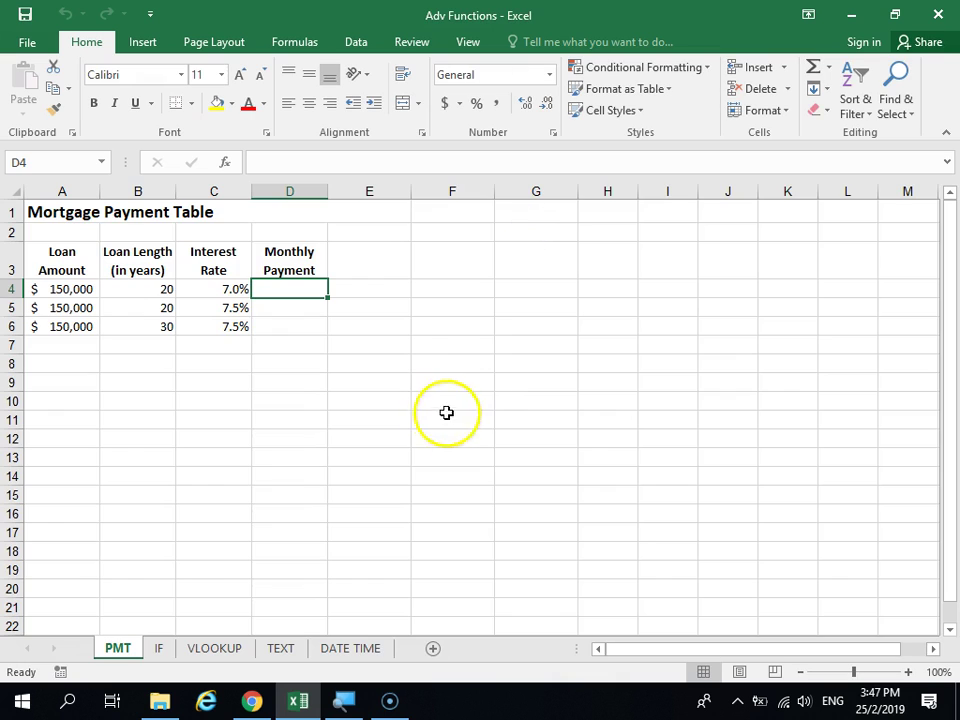
Step: Open the IF sheet and examine the Gross Pay formula in B14 and the Federal Income Tax cell B17
{"action": "left_click", "coordinate": [158, 648]}
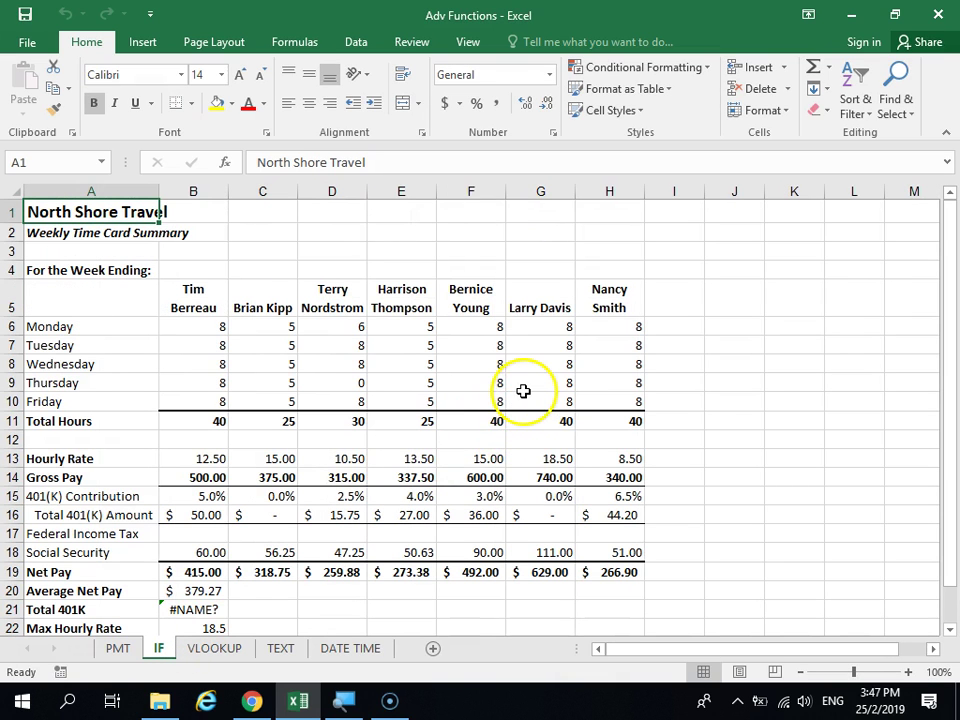
{"action": "scroll", "coordinate": [495, 425], "scroll_direction": "down", "scroll_amount": 1}
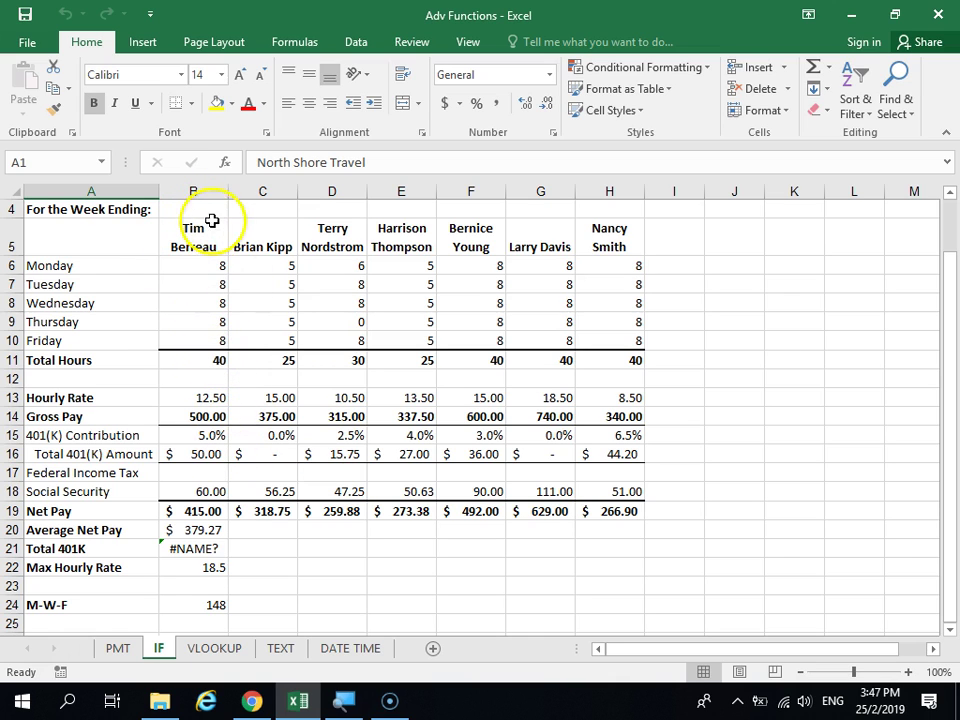
{"action": "left_click", "coordinate": [215, 473]}
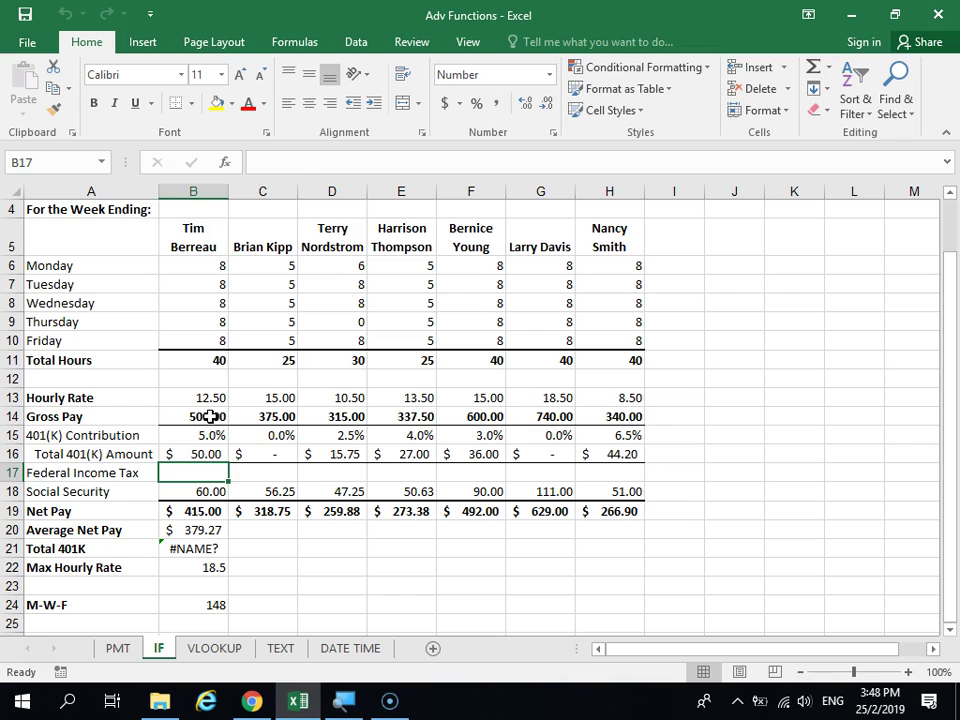
{"action": "left_click", "coordinate": [210, 417]}
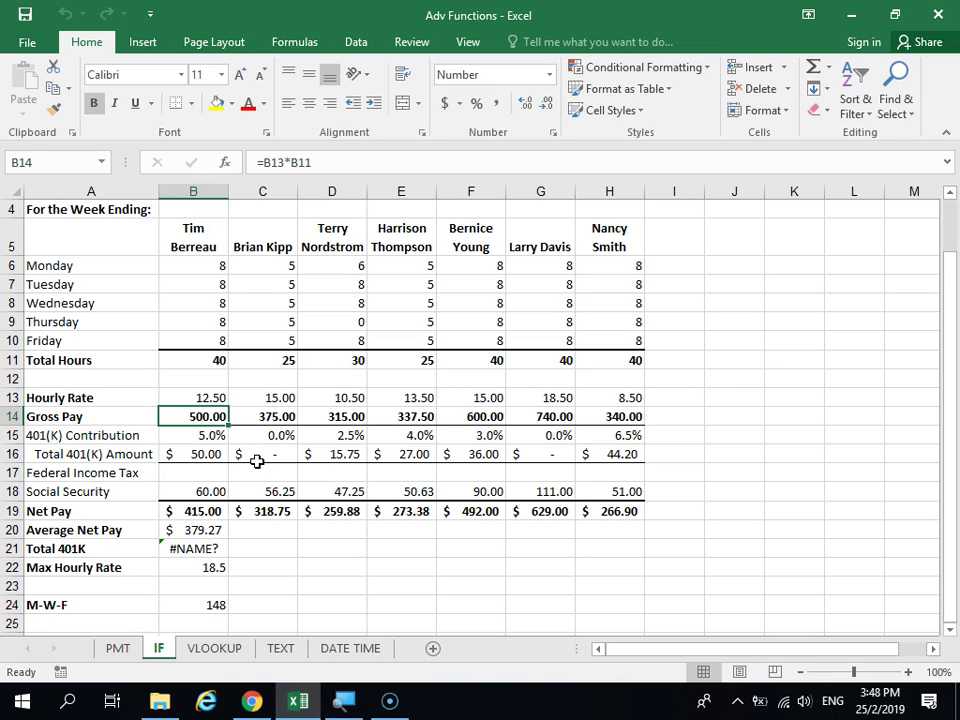
{"action": "left_click", "coordinate": [215, 473]}
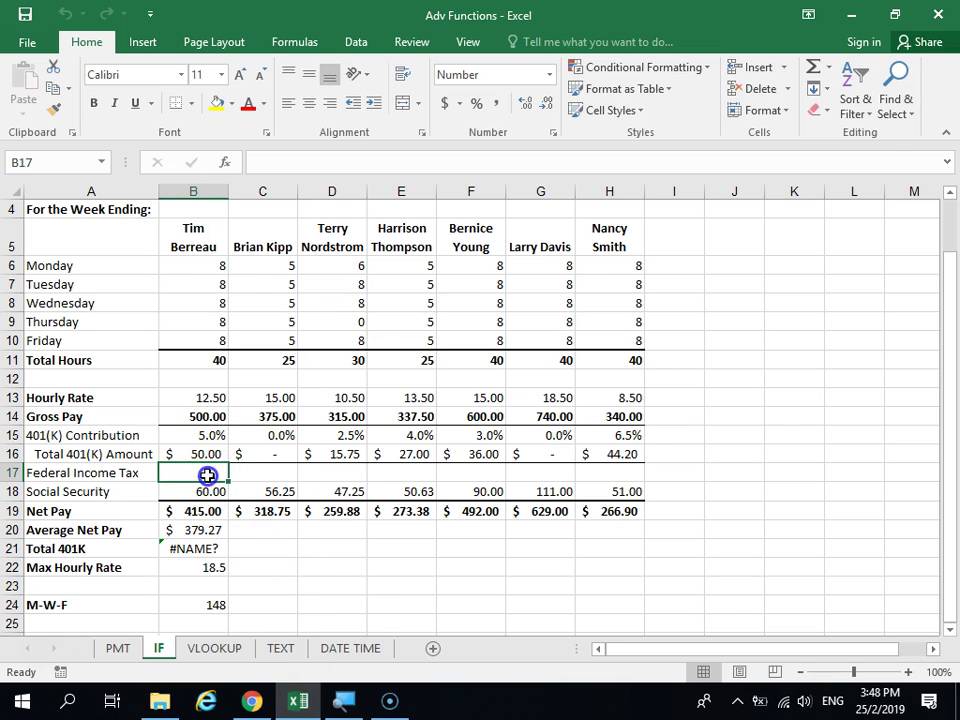
Step: Start an IF formula in B17 for Federal Income Tax and open its Function Arguments dialog, placed clear of column B
{"action": "left_click", "coordinate": [206, 468]}
{"action": "type", "text": "=If("}
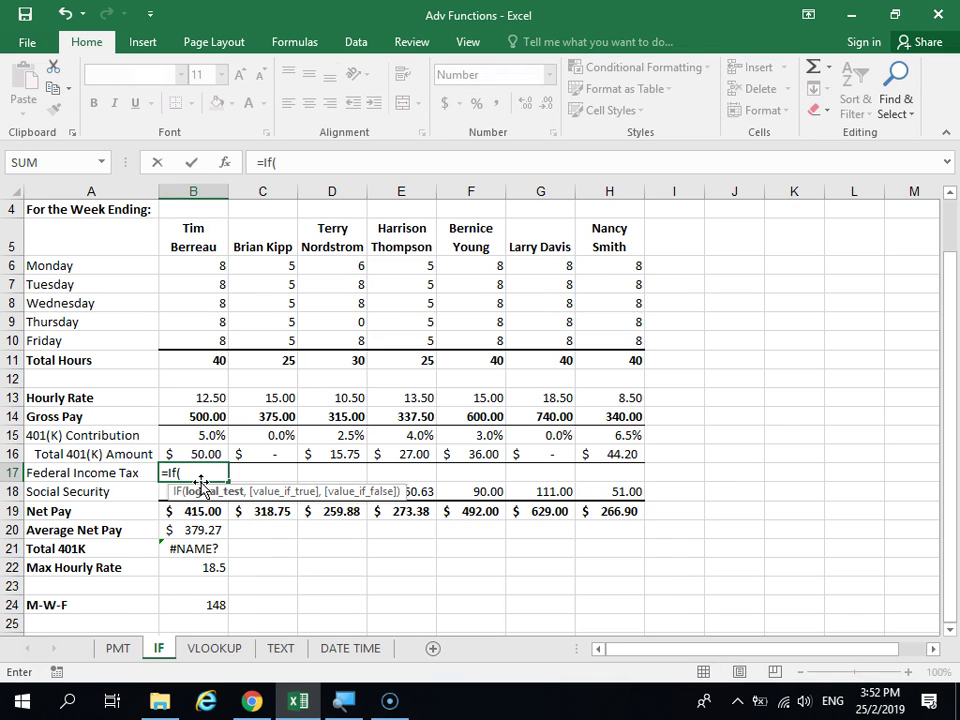
{"action": "left_click", "coordinate": [226, 160]}
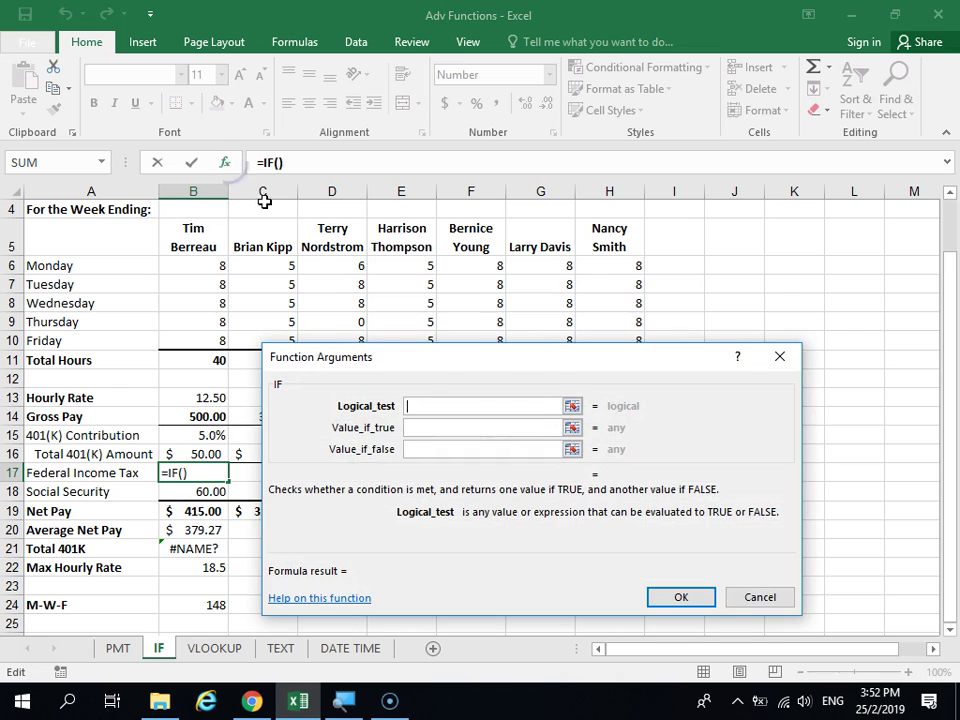
{"action": "left_click_drag", "start_coordinate": [525, 375], "coordinate": [630, 252]}
{"action": "left_click", "coordinate": [584, 283]}
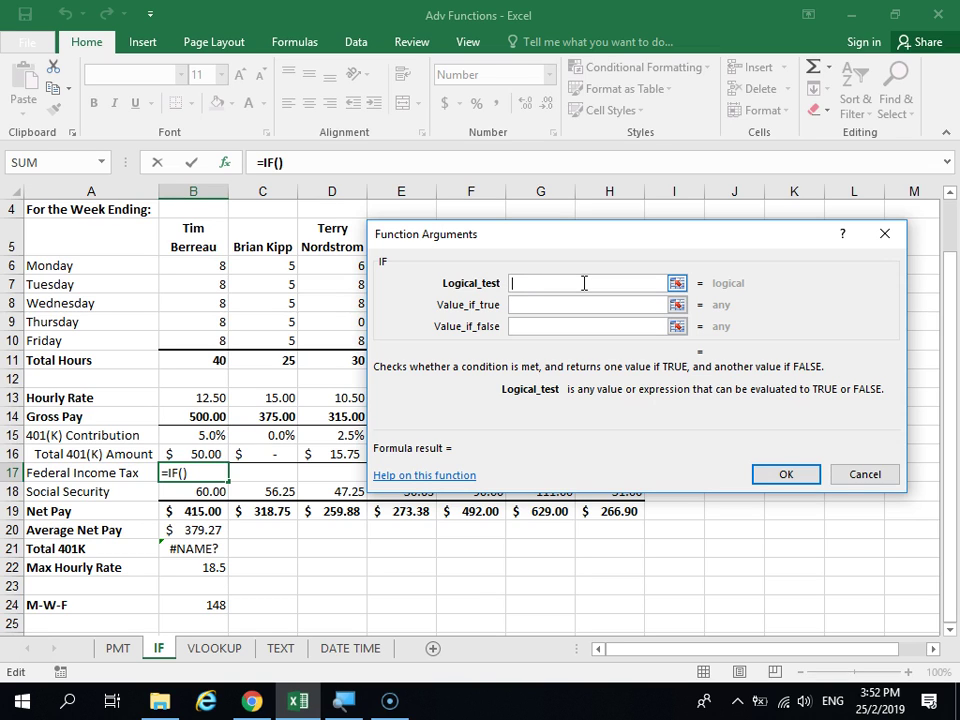
Step: Set the IF function's logical test for B17 to b14>=500
{"action": "type", "text": "b14>"}
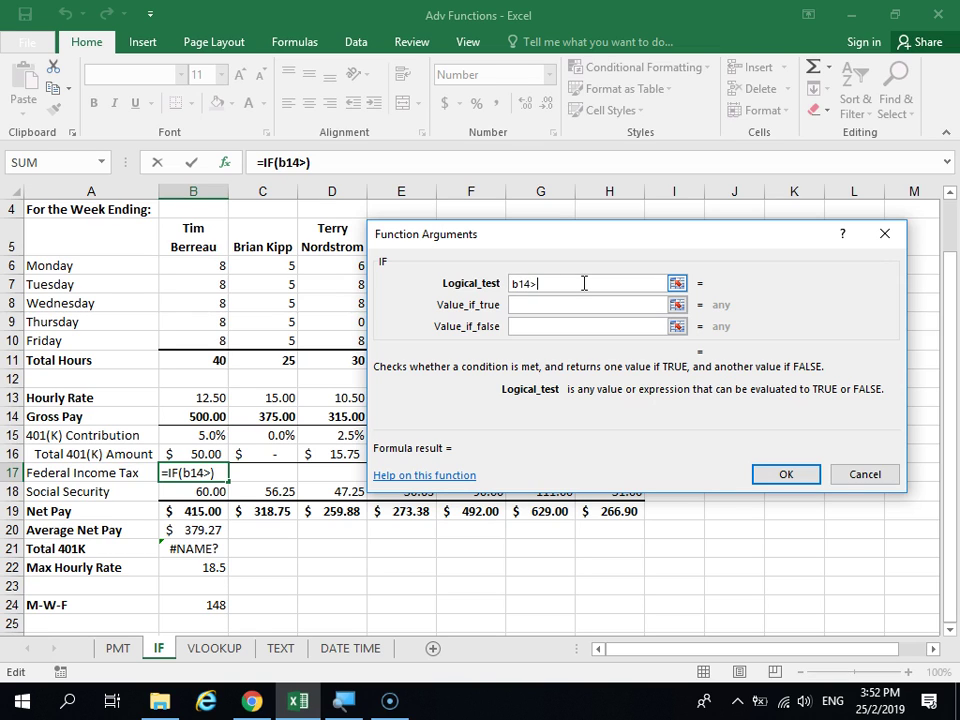
{"action": "type", "text": "+"}
{"action": "key", "text": "Tab"}
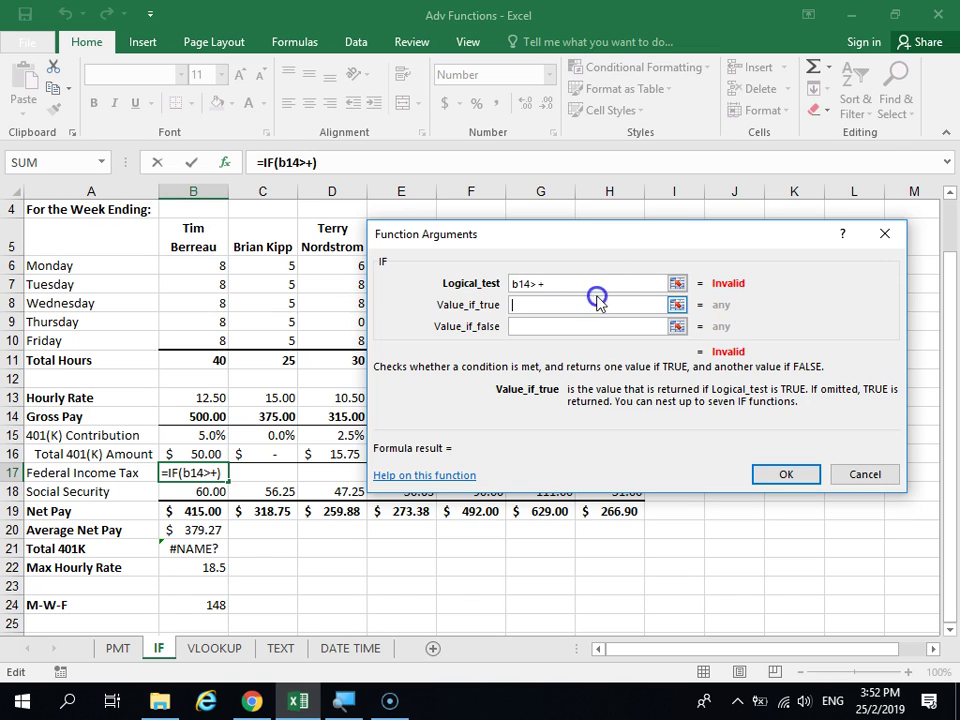
{"action": "left_click", "coordinate": [594, 283]}
{"action": "key", "text": "BackSpace"}
{"action": "type", "text": "="}
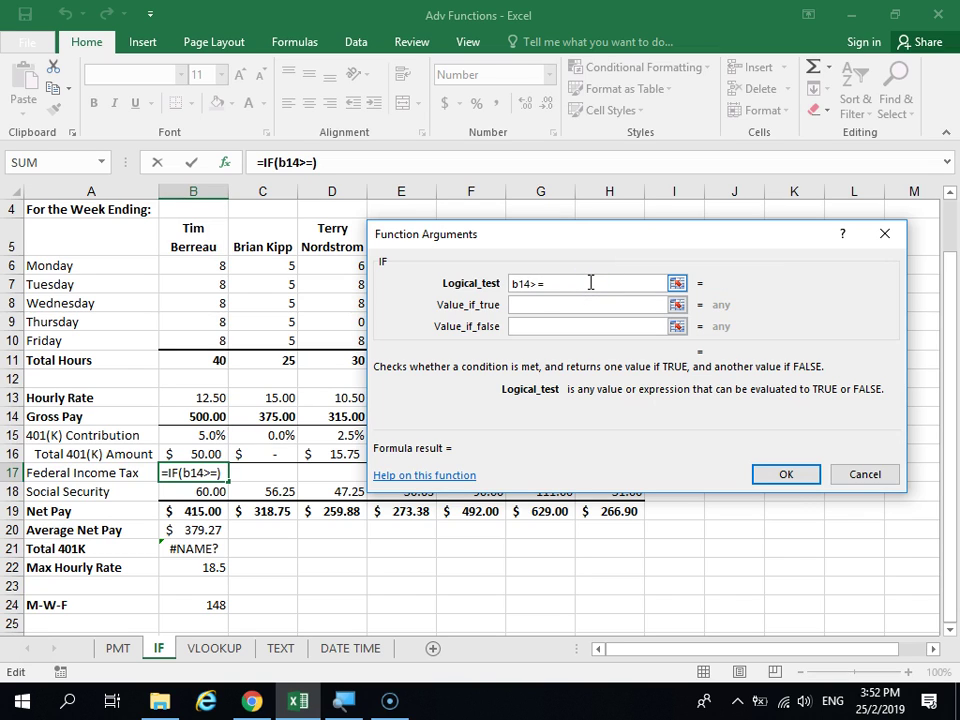
{"action": "type", "text": "0.15"}
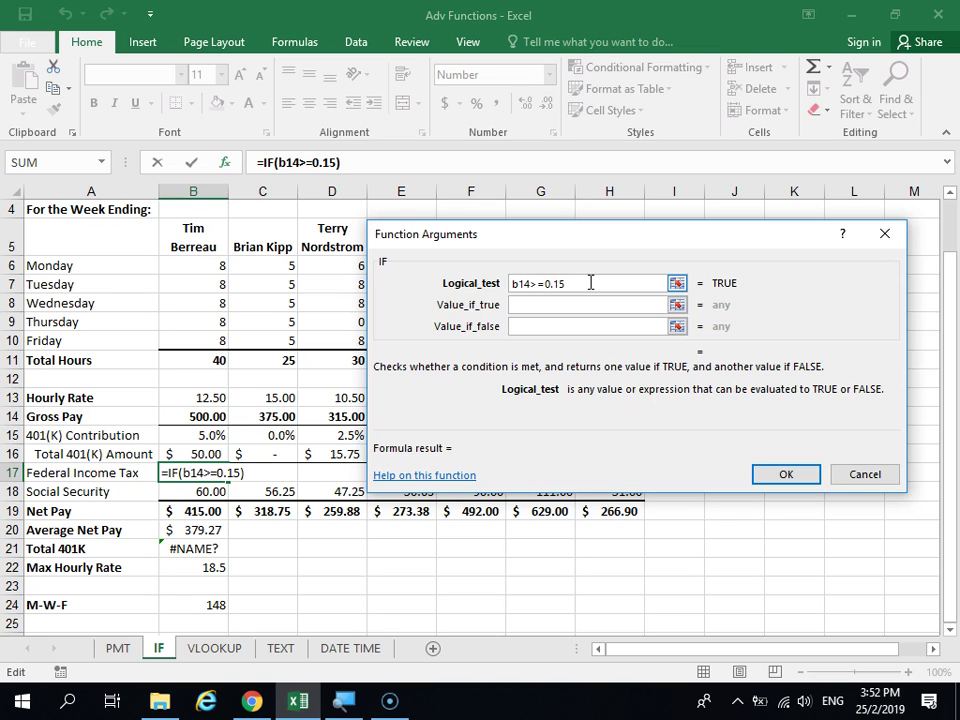
{"action": "key", "text": "BackSpace"}
{"action": "key", "text": "BackSpace"}
{"action": "key", "text": "BackSpace"}
{"action": "key", "text": "BackSpace"}
{"action": "type", "text": "500"}
{"action": "key", "text": "Tab"}
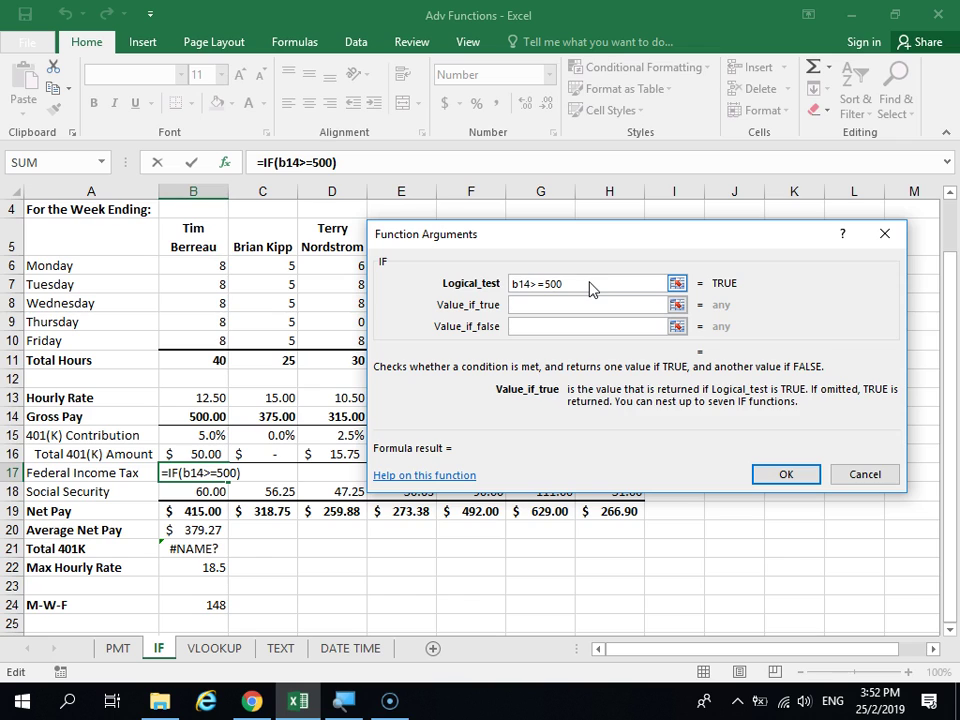
Step: Complete the IF with B14*.15 when true and B14*.1 when false, and fill the formula from B17 across to H17
{"action": "type", "text": "B14*"}
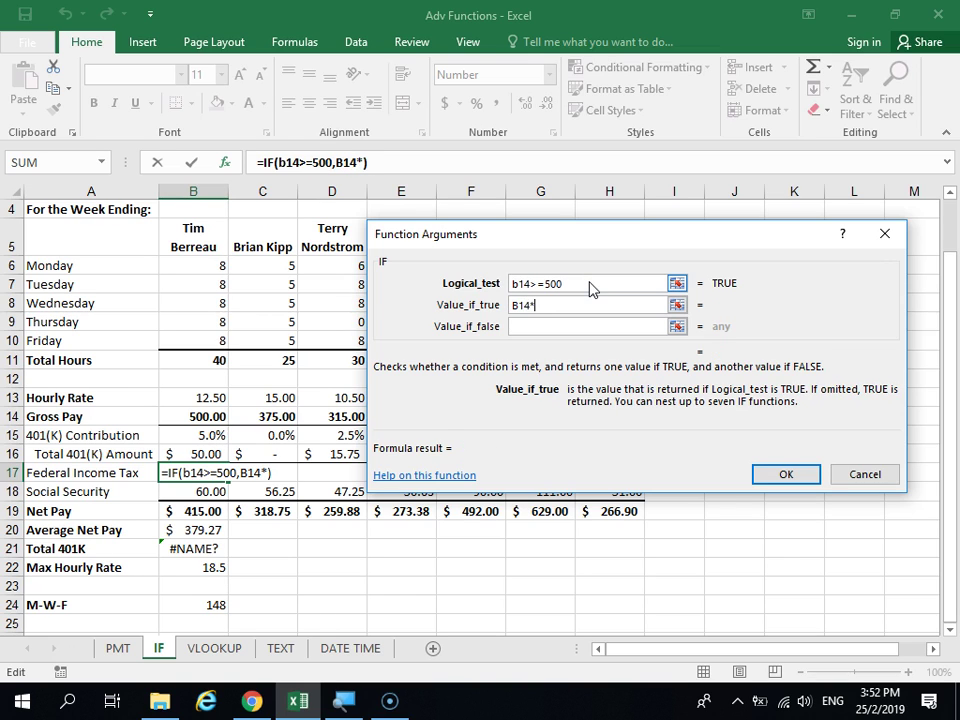
{"action": "type", "text": ".15"}
{"action": "key", "text": "Tab"}
{"action": "type", "text": "B14"}
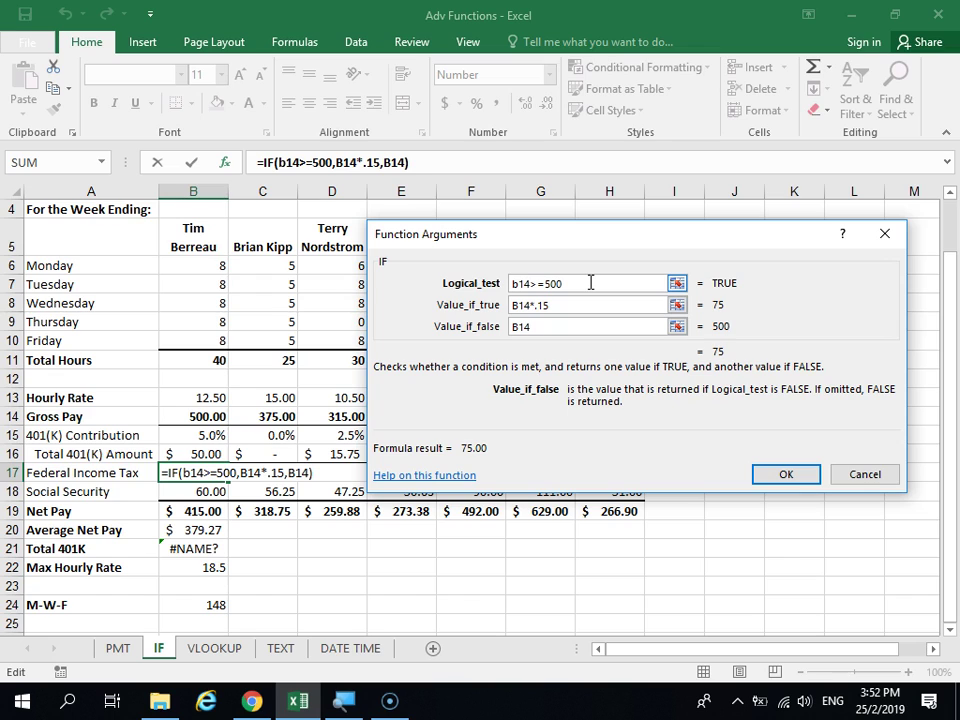
{"action": "type", "text": "*.1"}
{"action": "key", "text": "Return"}
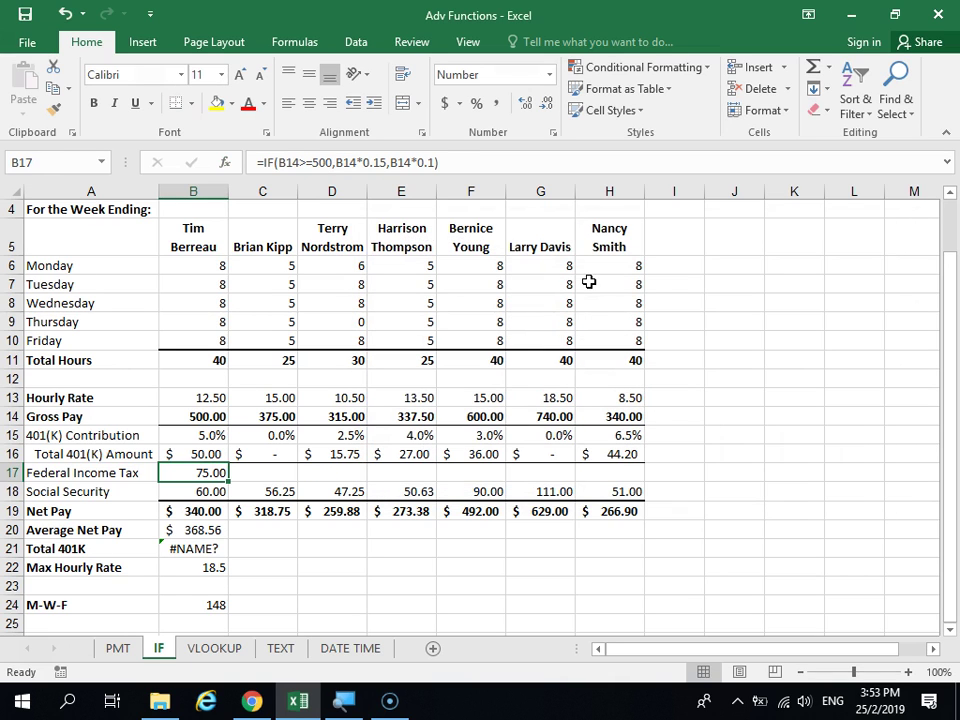
{"action": "left_click_drag", "start_coordinate": [228, 481], "coordinate": [640, 481]}
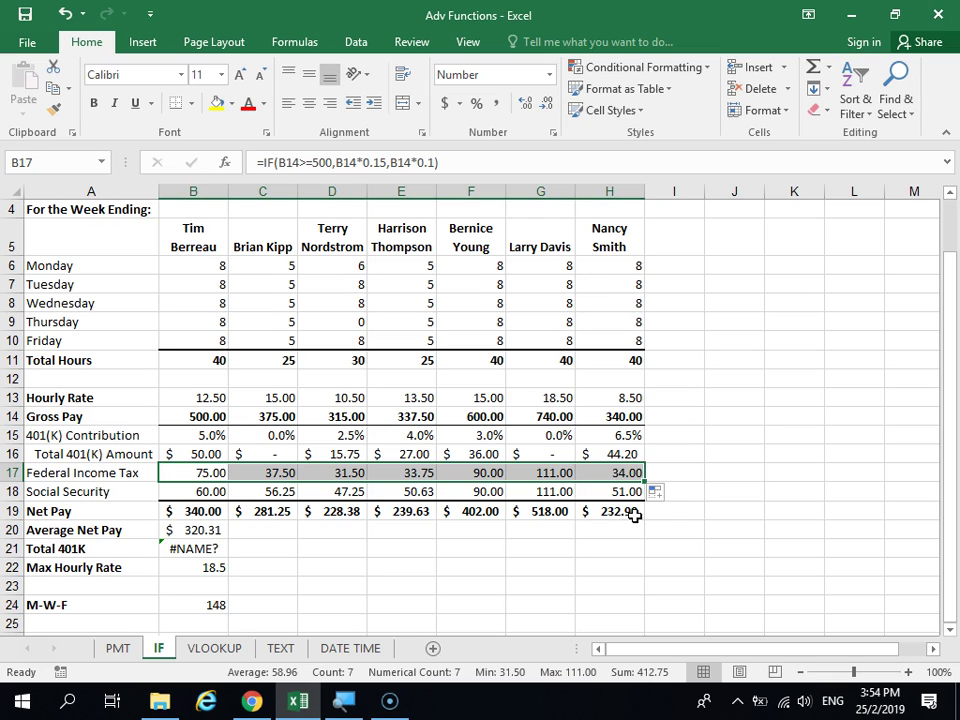
Step: Switch to File Explorer's Excel 2016 Advanced Data folder, maximize its window and hide the preview pane
{"action": "left_click", "coordinate": [163, 702]}
{"action": "left_click", "coordinate": [745, 302]}
{"action": "left_click", "coordinate": [735, 212]}
{"action": "double_click", "coordinate": [735, 212]}
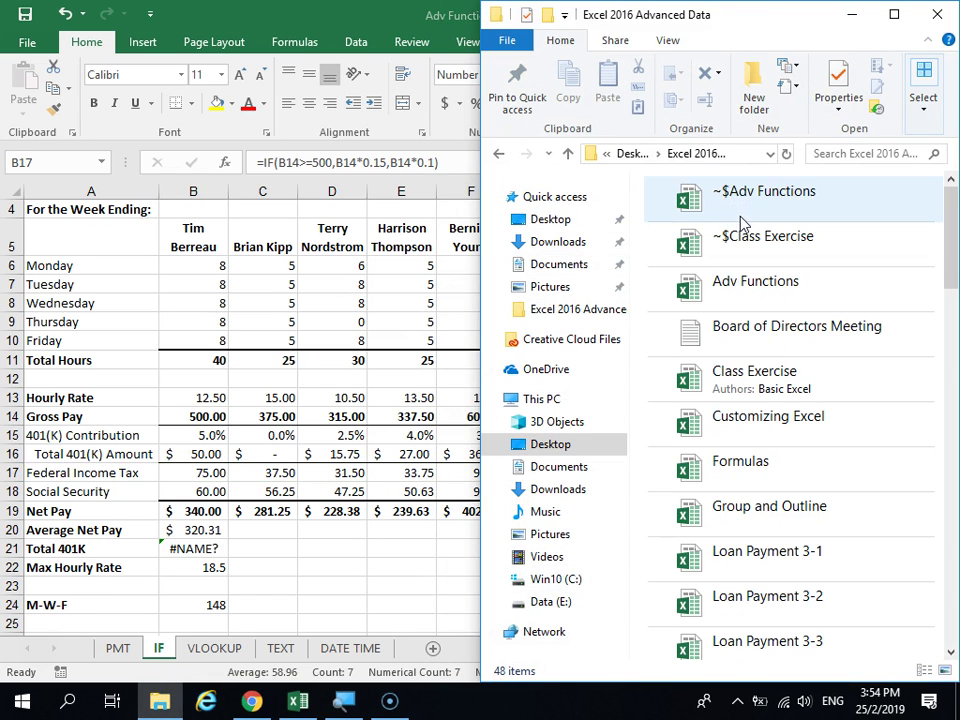
{"action": "left_click", "coordinate": [894, 14]}
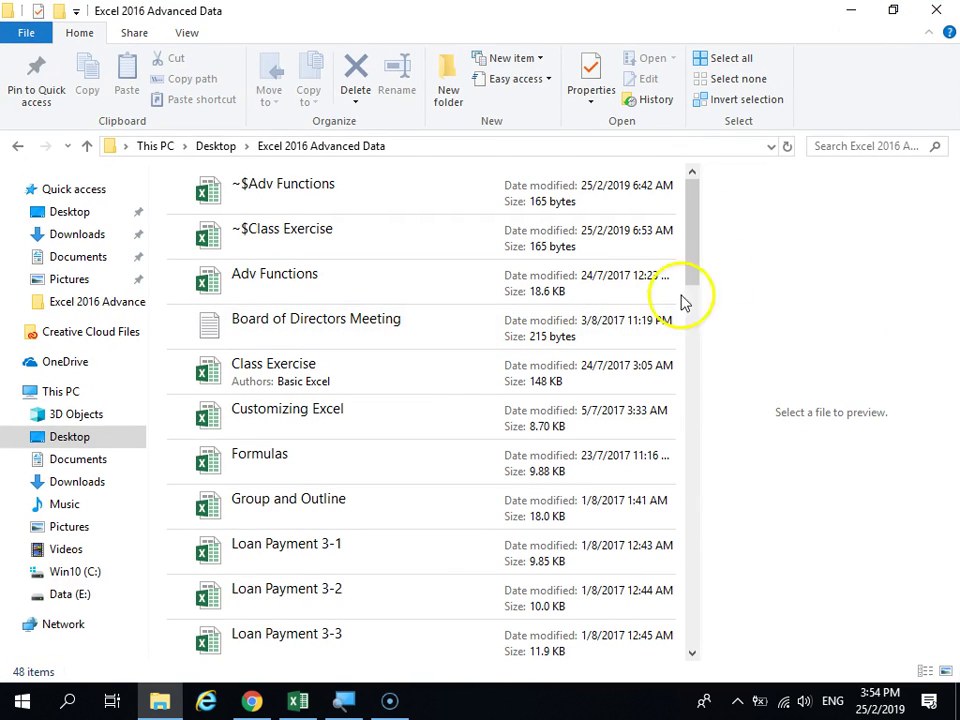
{"action": "left_click", "coordinate": [187, 33]}
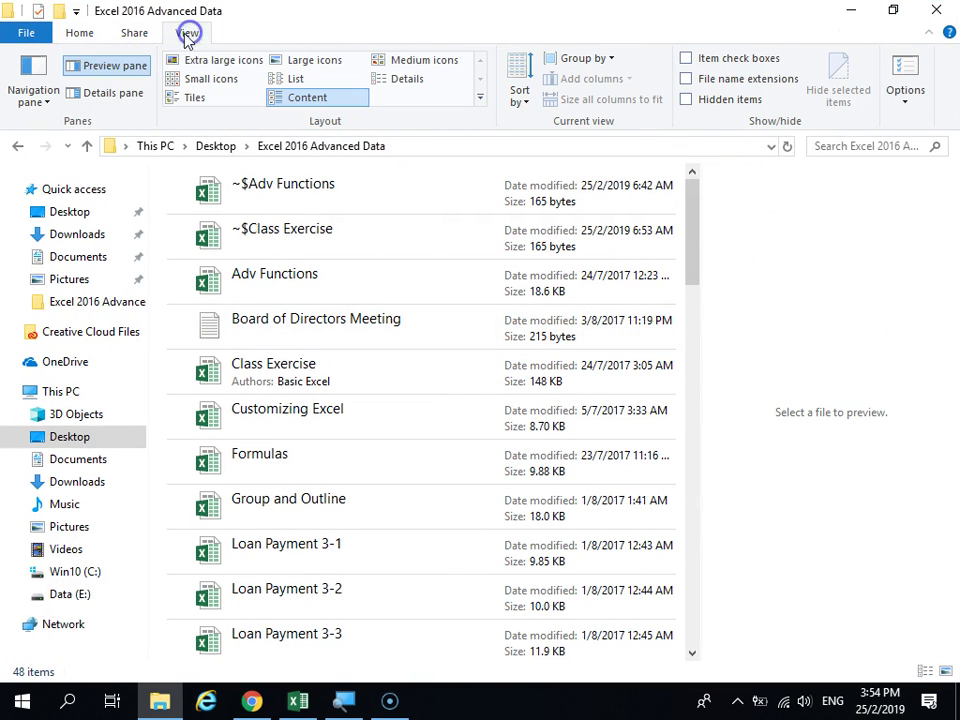
{"action": "left_click", "coordinate": [112, 68]}
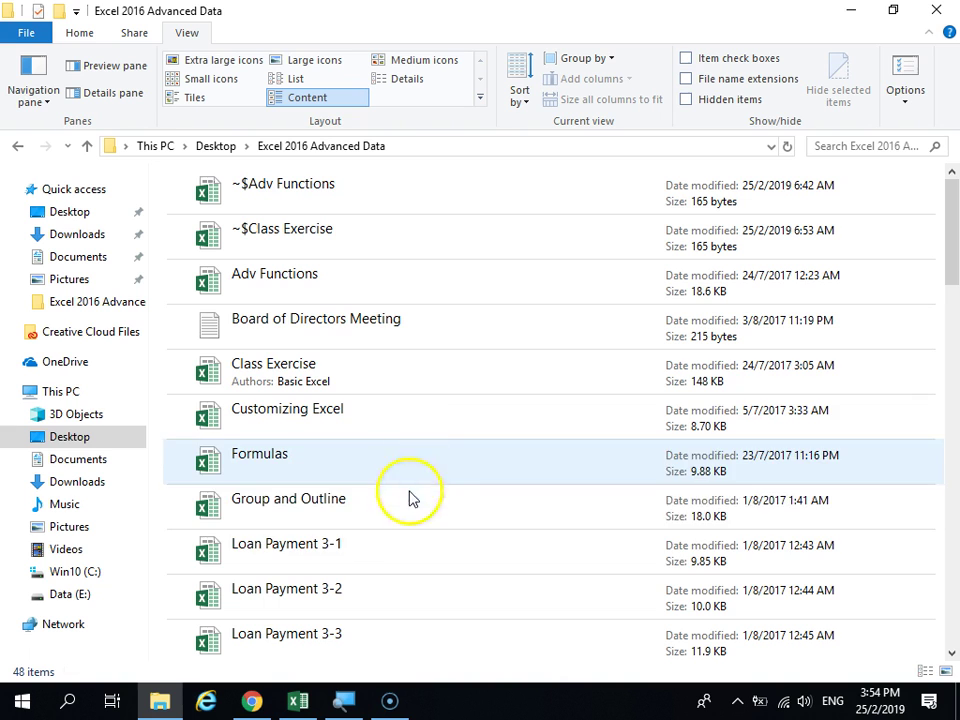
Step: Open the Class Exercise workbook from the folder and look over the exercise on its IF (Basic) sheet
{"action": "left_click", "coordinate": [424, 386]}
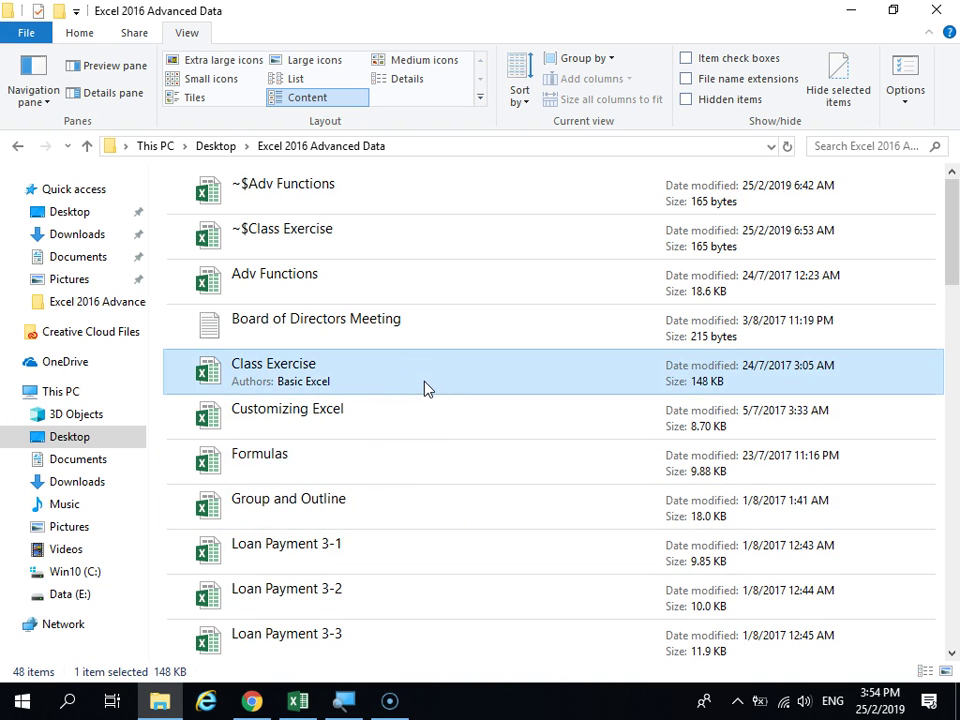
{"action": "double_click", "coordinate": [424, 386]}
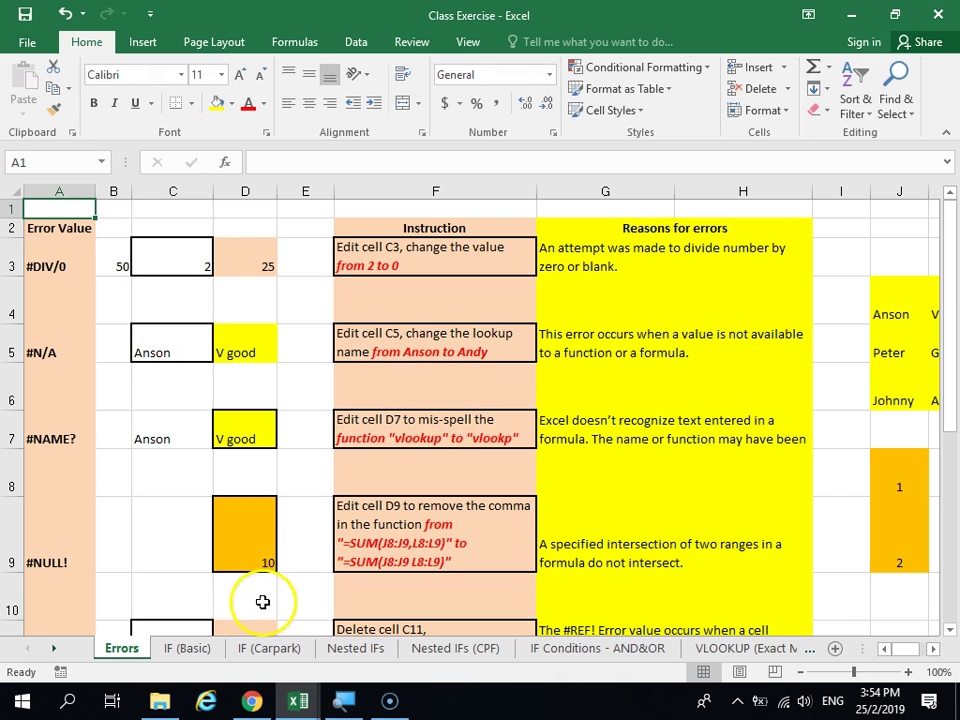
{"action": "left_click", "coordinate": [196, 650]}
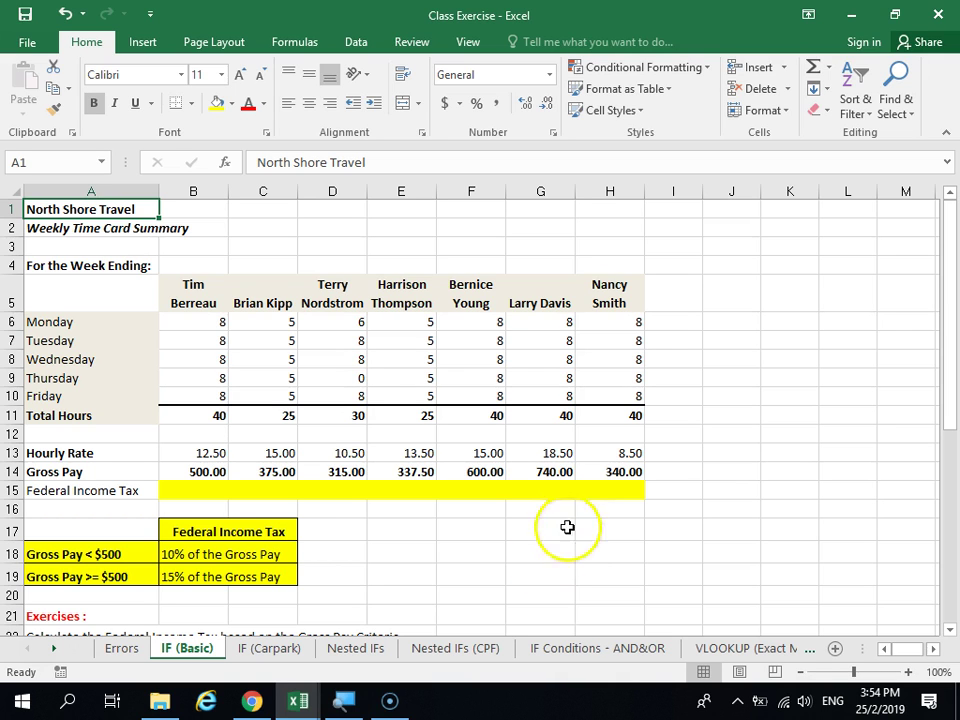
{"action": "scroll", "coordinate": [531, 523], "scroll_direction": "down", "scroll_amount": 3}
{"action": "scroll", "coordinate": [533, 528], "scroll_direction": "up", "scroll_amount": 1}
{"action": "scroll", "coordinate": [533, 528], "scroll_direction": "up", "scroll_amount": 2}
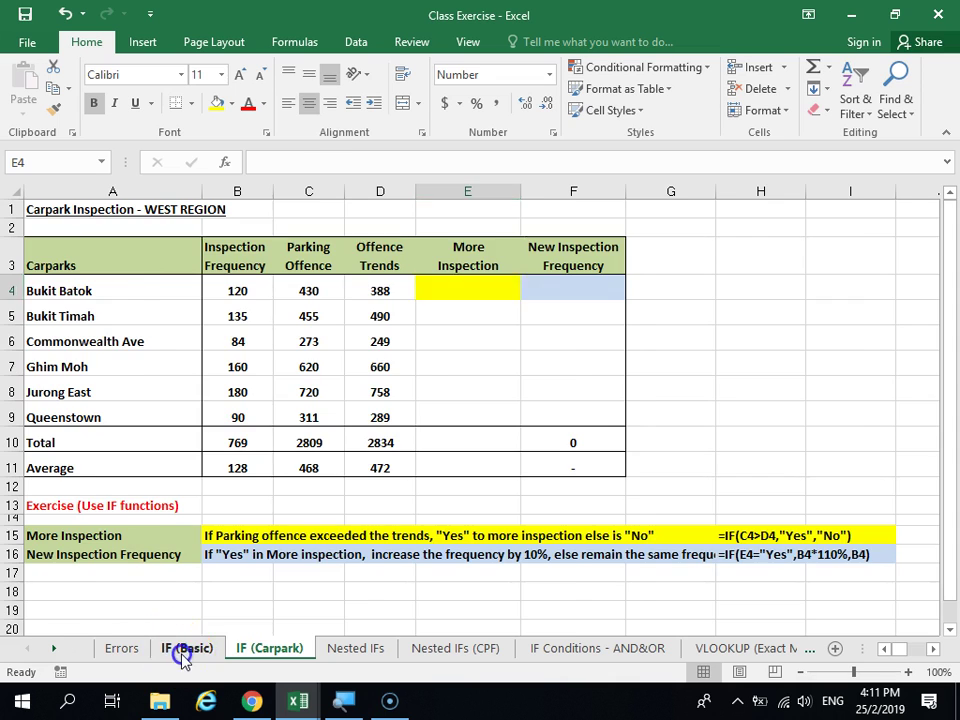
Step: On the IF (Basic) sheet, start an IF formula in B15 with the logical test B14<500
{"action": "left_click", "coordinate": [187, 648]}
{"action": "left_click", "coordinate": [199, 490]}
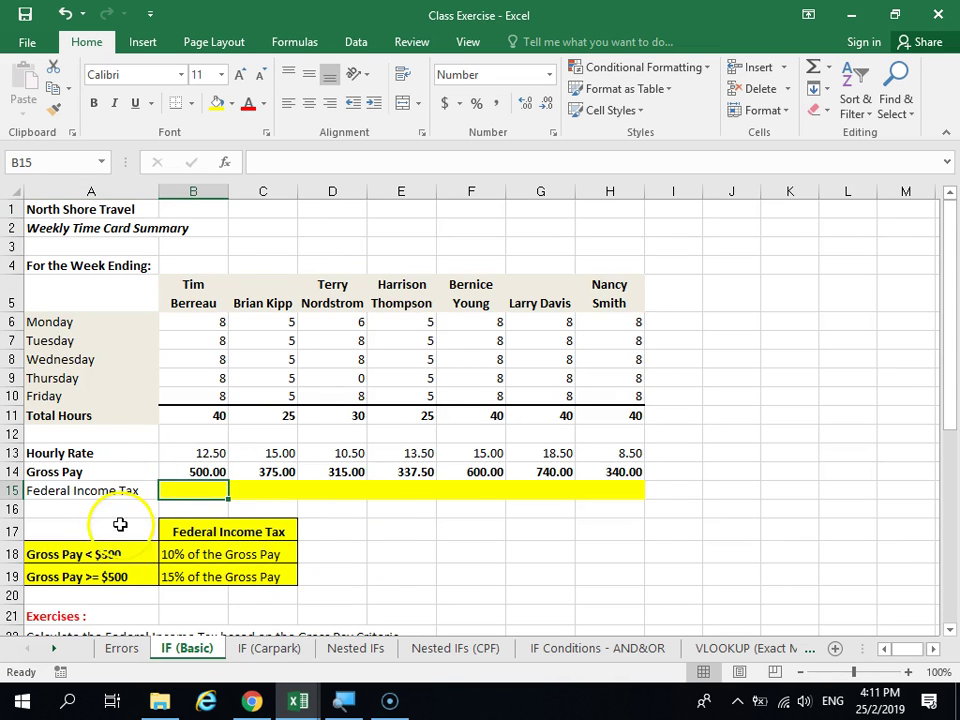
{"action": "scroll", "coordinate": [120, 518], "scroll_direction": "up", "scroll_amount": 4}
{"action": "scroll", "coordinate": [300, 519], "scroll_direction": "down", "scroll_amount": 2}
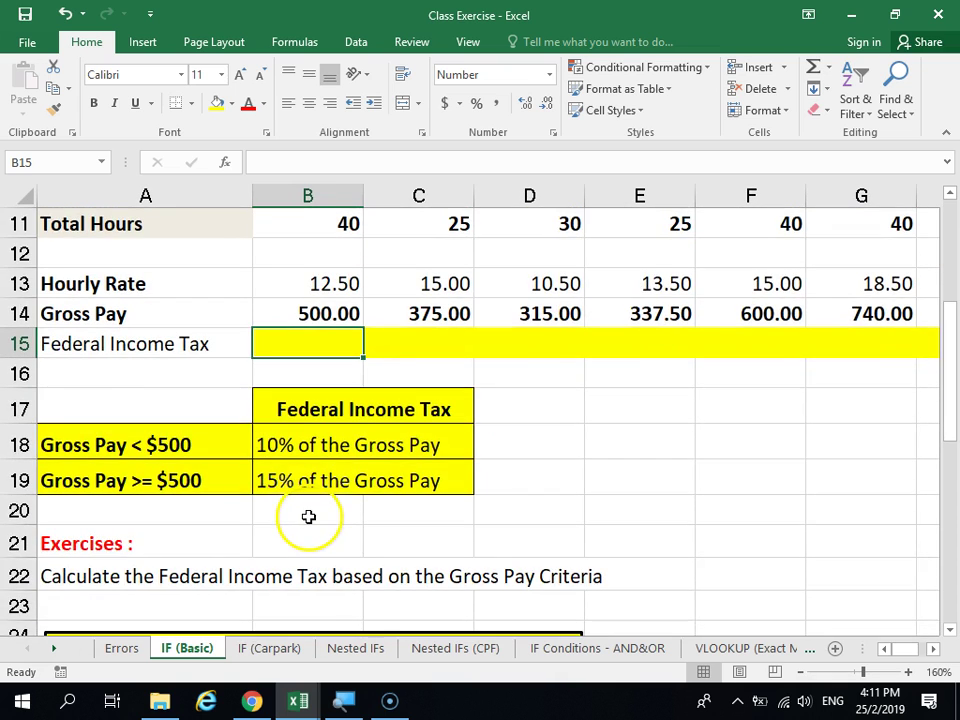
{"action": "scroll", "coordinate": [309, 517], "scroll_direction": "up", "scroll_amount": 1}
{"action": "type", "text": "=if"}
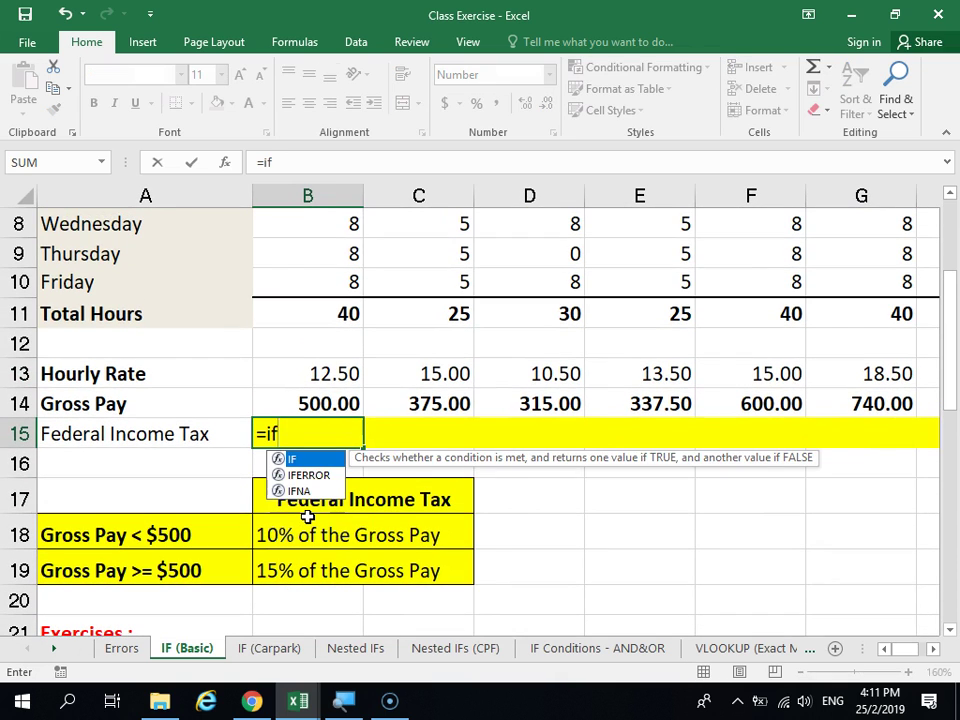
{"action": "type", "text": "("}
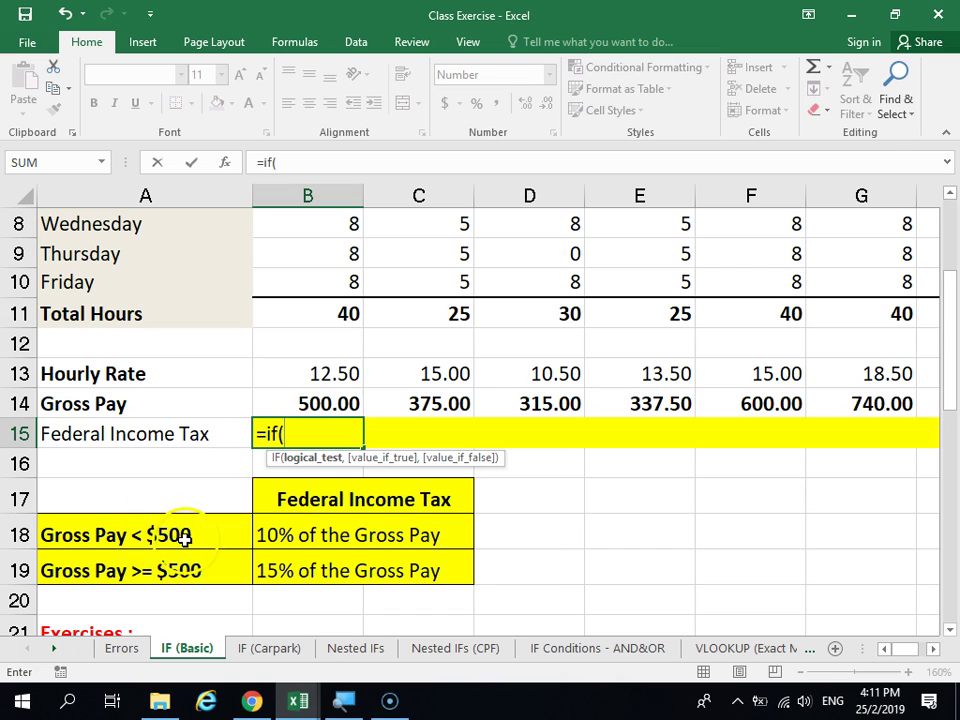
{"action": "left_click", "coordinate": [318, 403]}
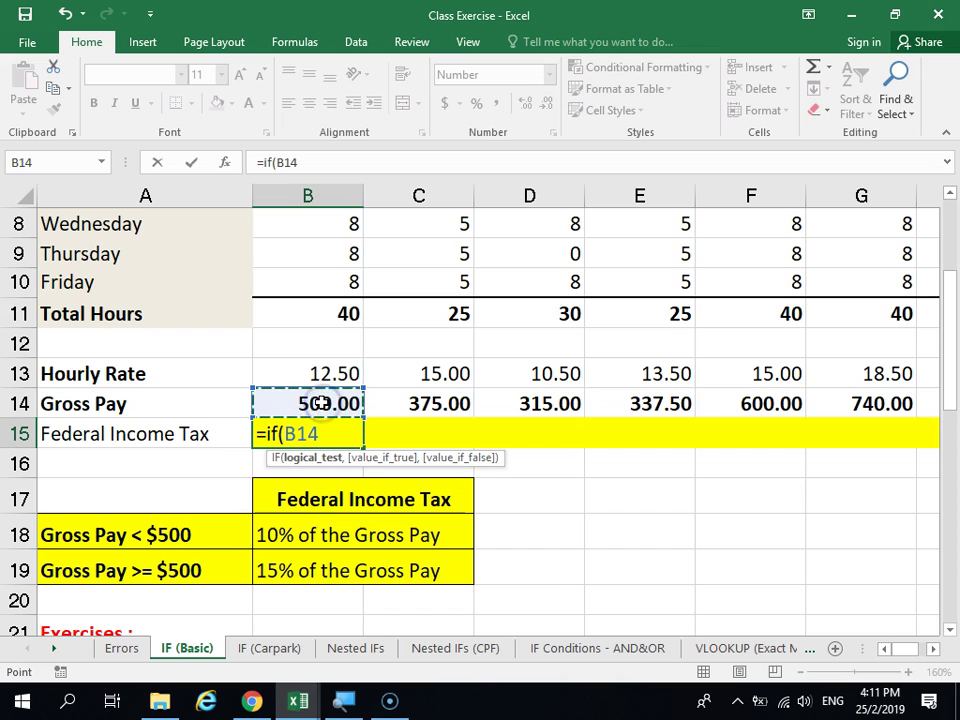
{"action": "type", "text": "<"}
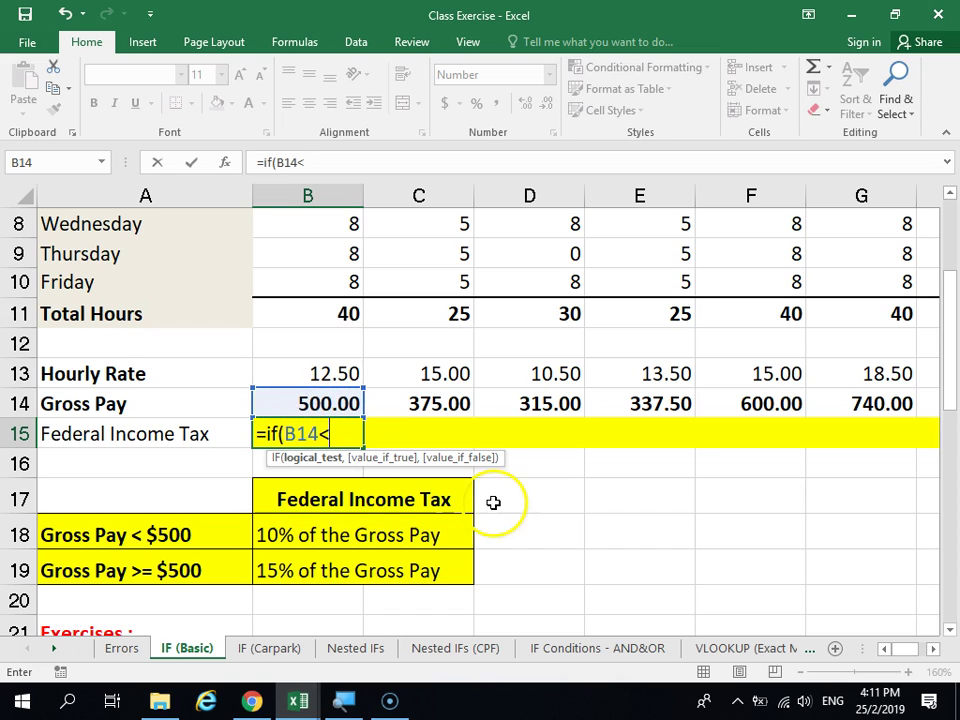
{"action": "type", "text": "500,"}
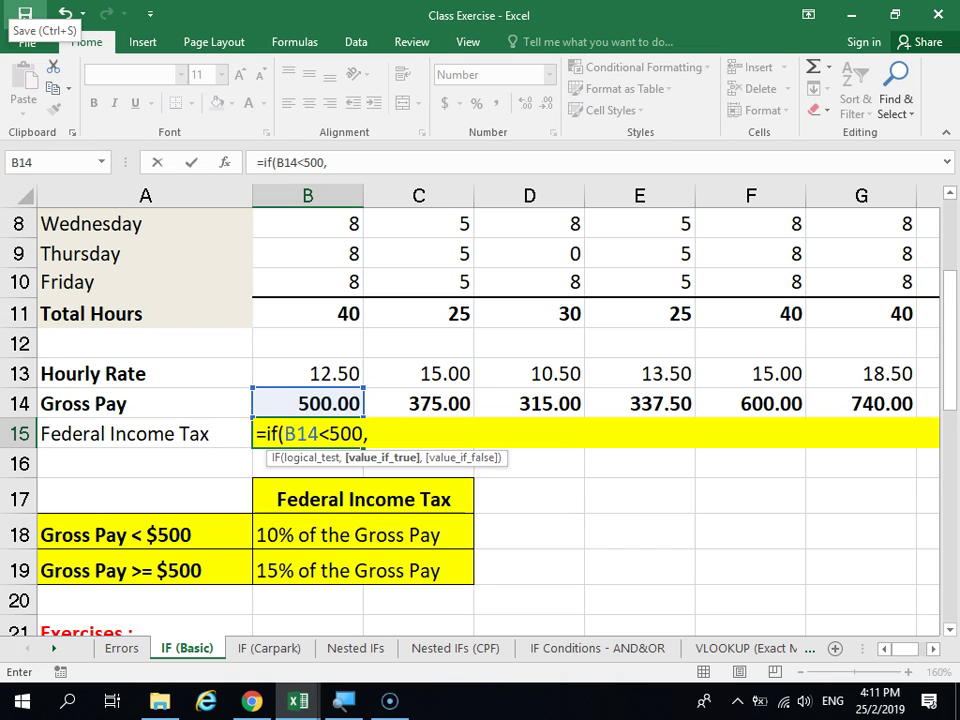
Step: Complete the Federal Income Tax formula in B15 with b14*10% if true and b14*15% if false
{"action": "type", "text": "b14"}
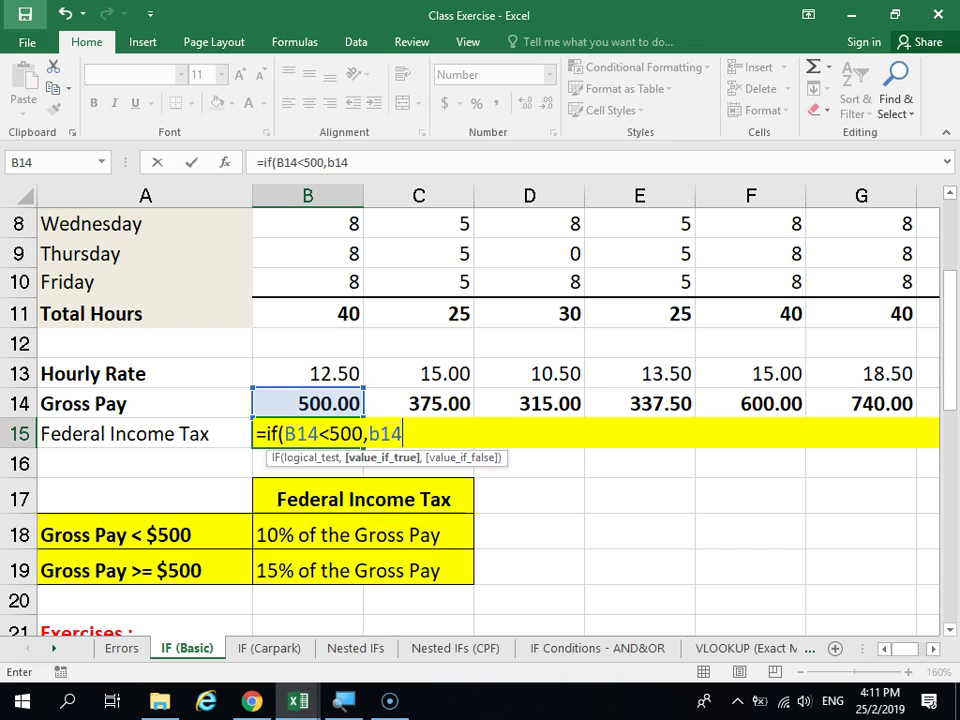
{"action": "type", "text": "*10%"}
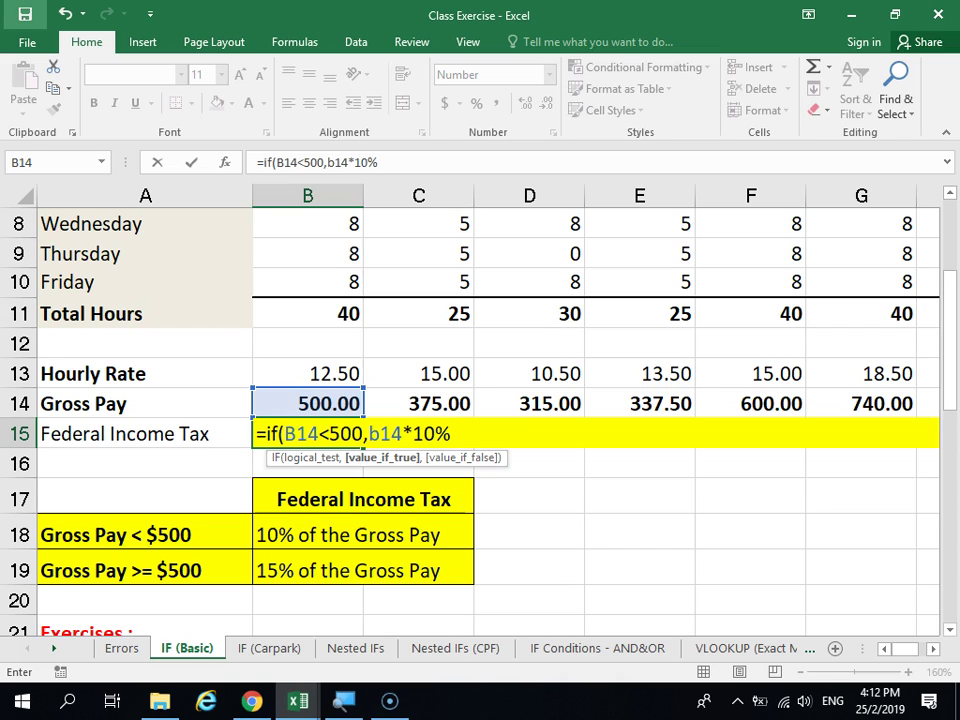
{"action": "type", "text": ","}
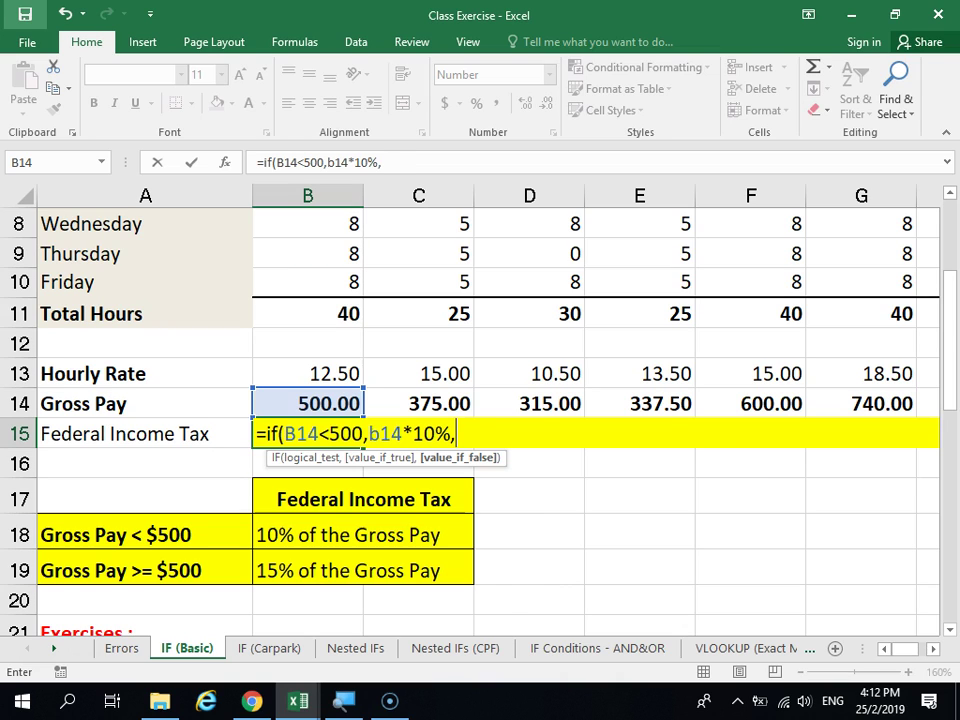
{"action": "type", "text": "b15"}
{"action": "key", "text": "BackSpace"}
{"action": "type", "text": "4*15%"}
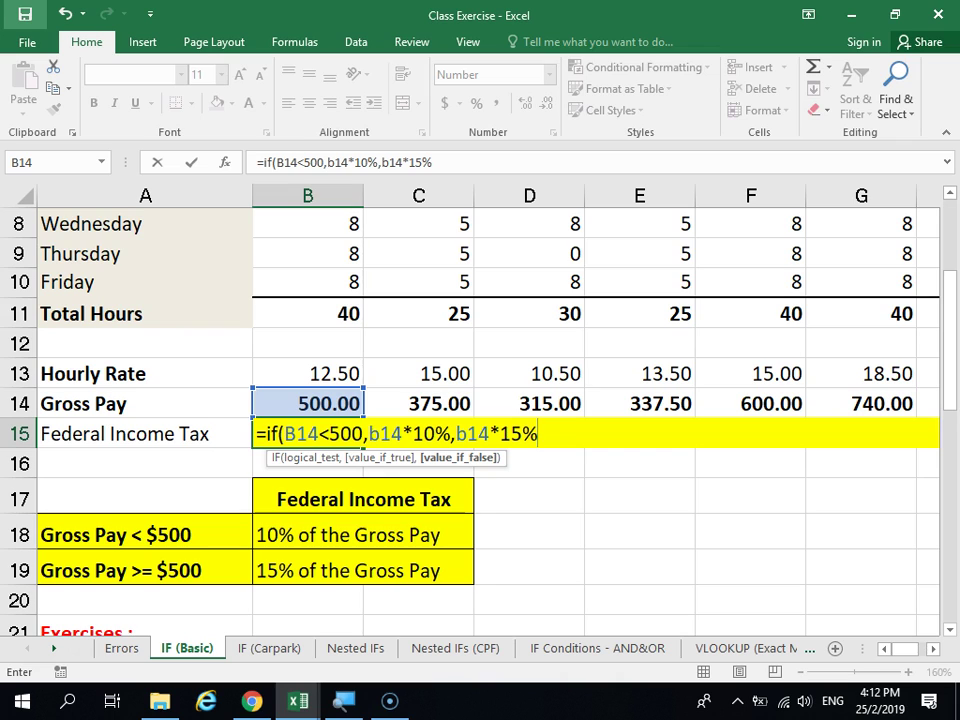
{"action": "key", "text": "Return"}
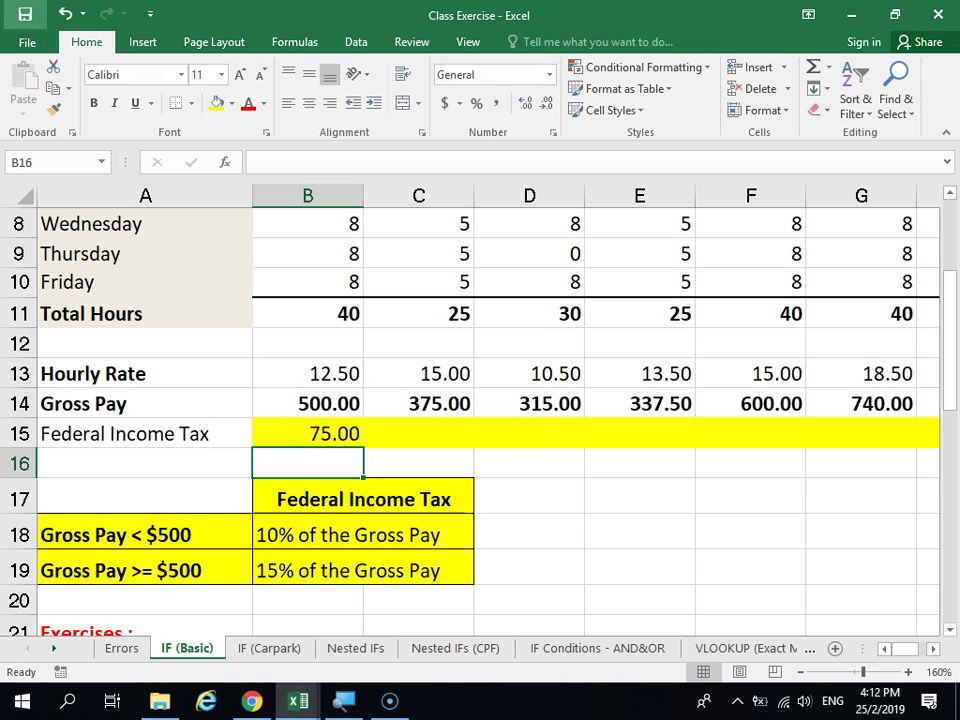
{"action": "left_click", "coordinate": [308, 433]}
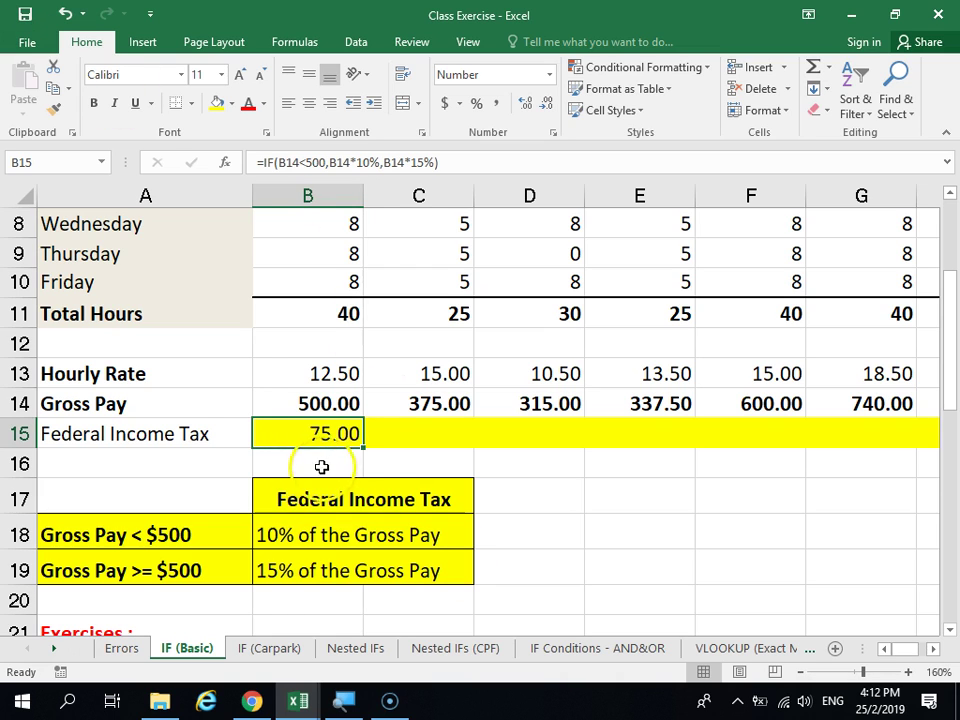
{"action": "mouse_move", "coordinate": [365, 451]}
{"action": "left_mouse_down"}
{"action": "mouse_move", "coordinate": [356, 436]}
{"action": "mouse_move", "coordinate": [338, 446]}
{"action": "mouse_move", "coordinate": [364, 452]}
{"action": "left_mouse_up"}
Step: Open the IF (Carpark) sheet and examine the More Inspection rule in row 15
{"action": "left_click", "coordinate": [270, 649]}
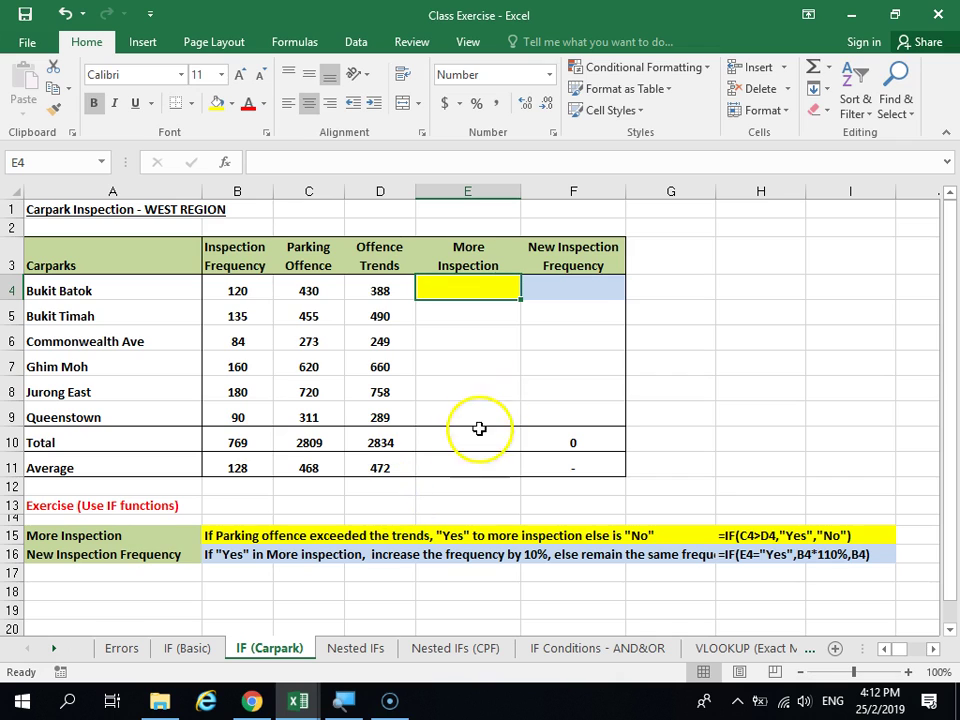
{"action": "left_click", "coordinate": [475, 381]}
{"action": "left_click", "coordinate": [452, 536]}
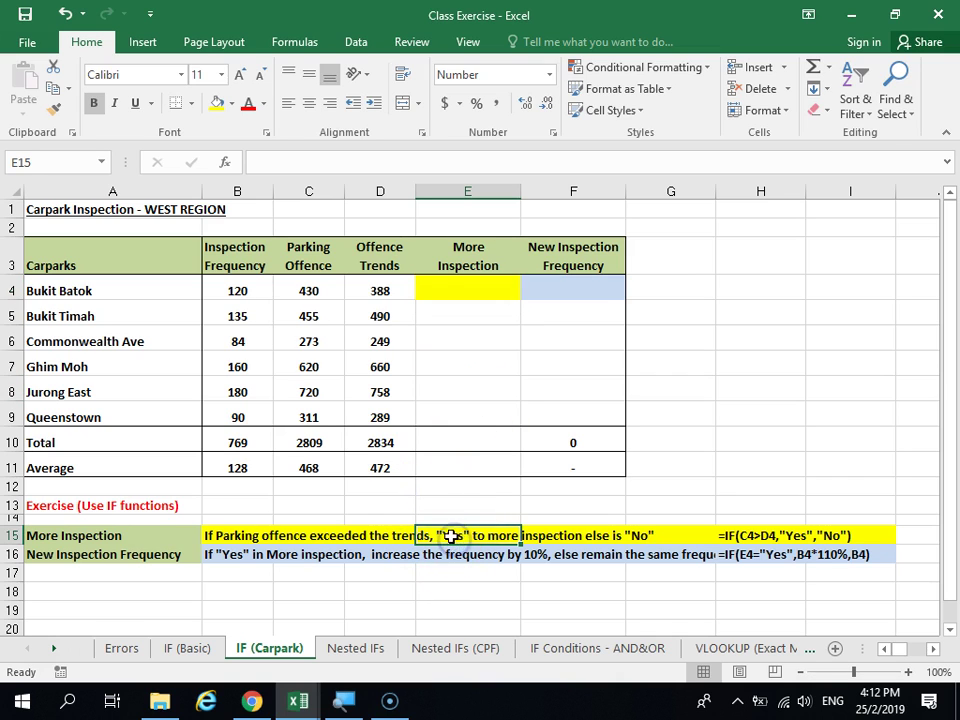
{"action": "left_click", "coordinate": [441, 535]}
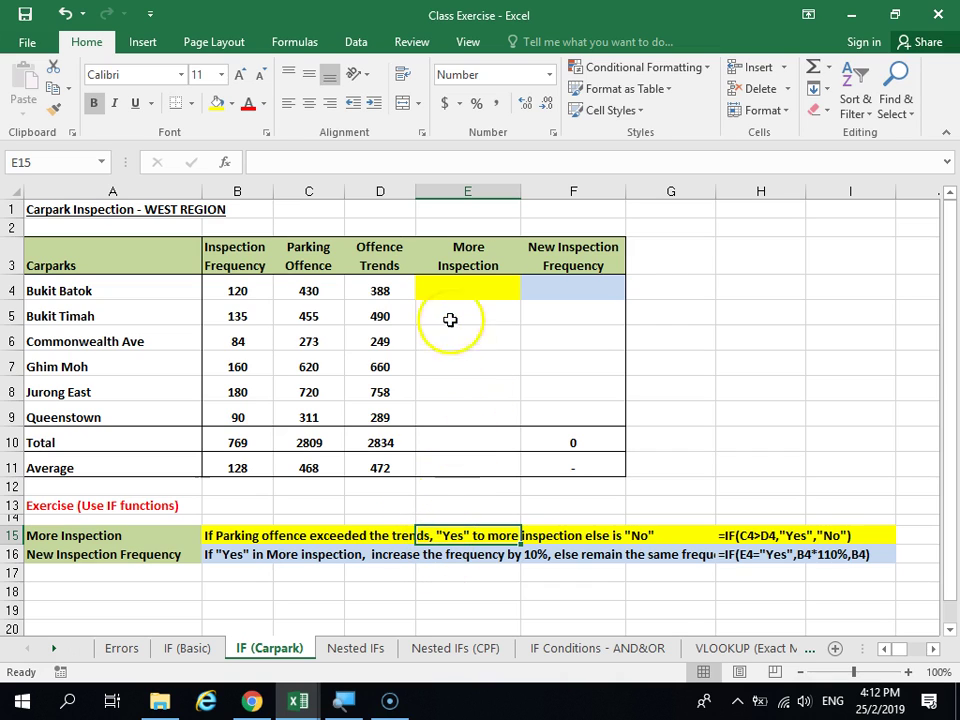
{"action": "left_click", "coordinate": [450, 318]}
Step: Start an IF formula in E4 for Bukit Batok with the logical test C4>D4
{"action": "left_click", "coordinate": [464, 288]}
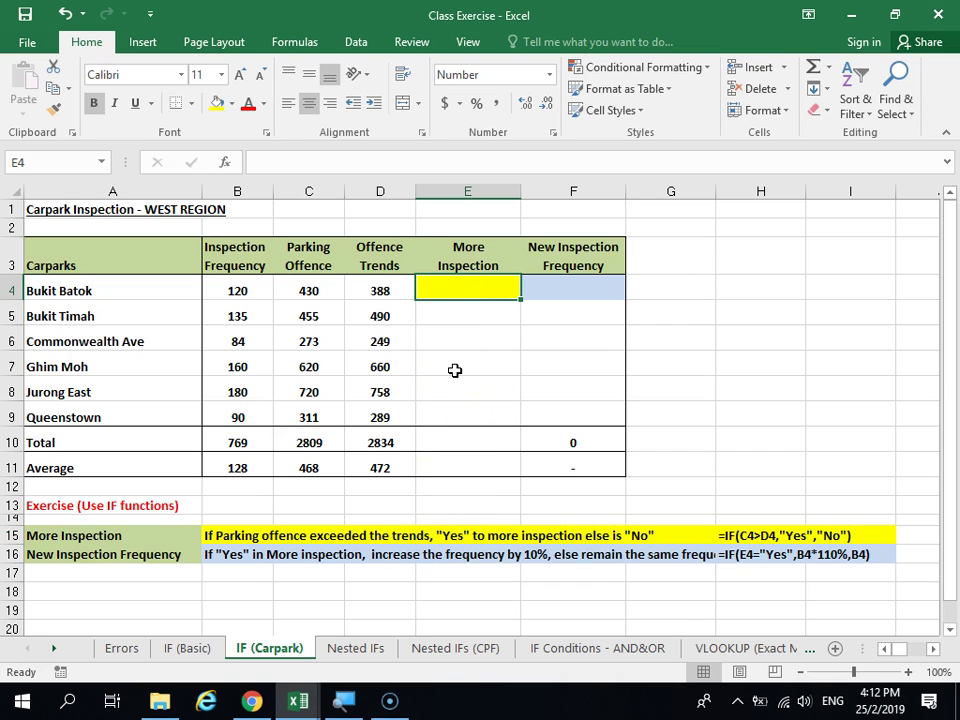
{"action": "type", "text": "=if("}
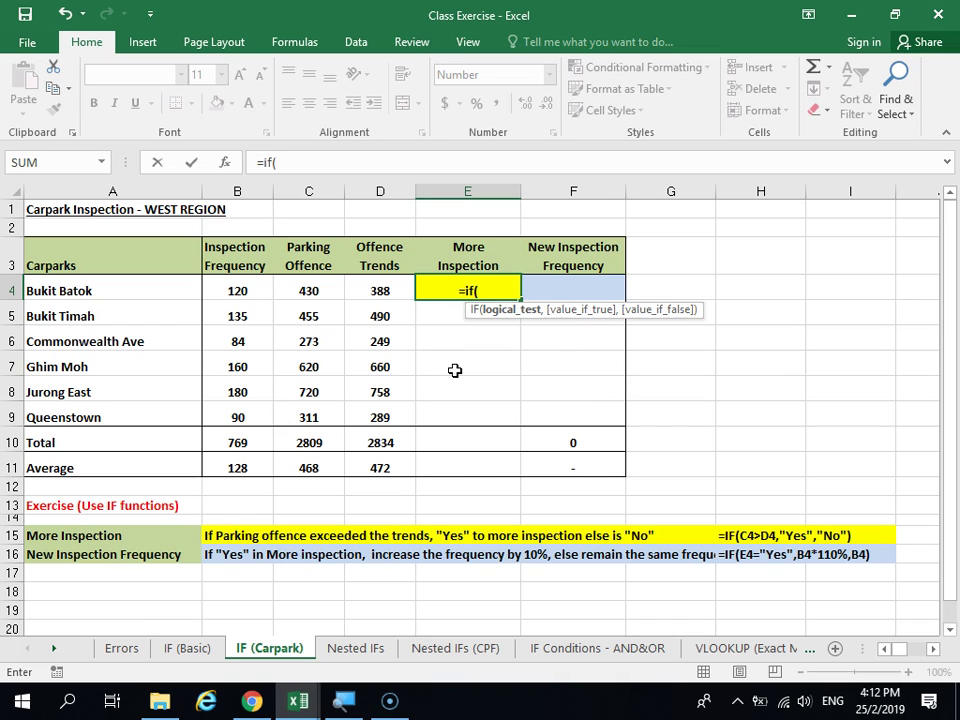
{"action": "left_click", "coordinate": [225, 162]}
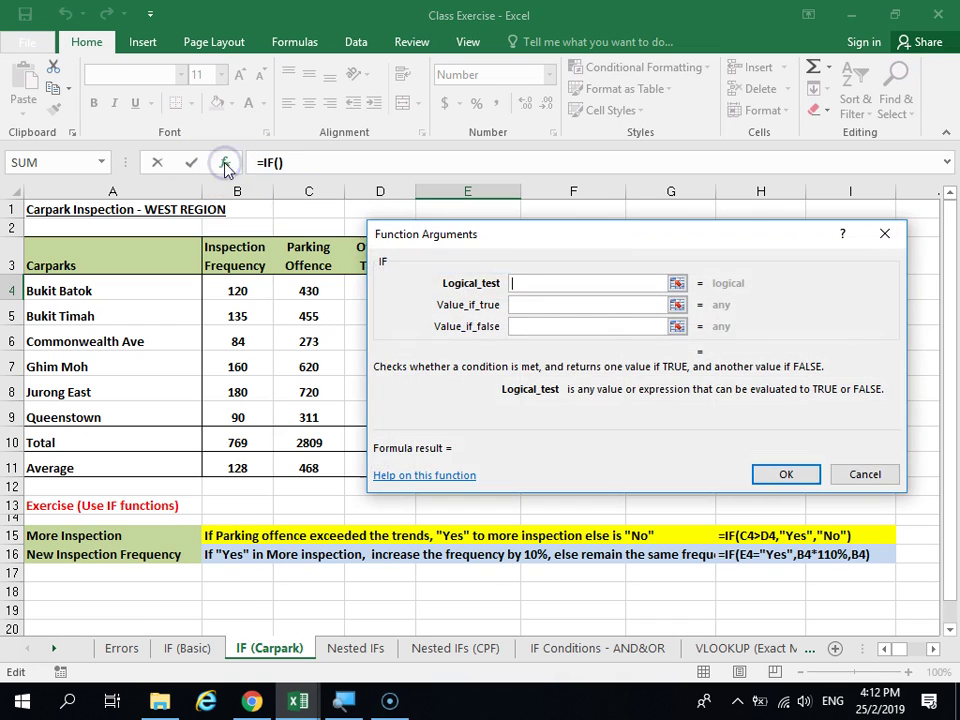
{"action": "left_click_drag", "start_coordinate": [548, 246], "coordinate": [731, 199]}
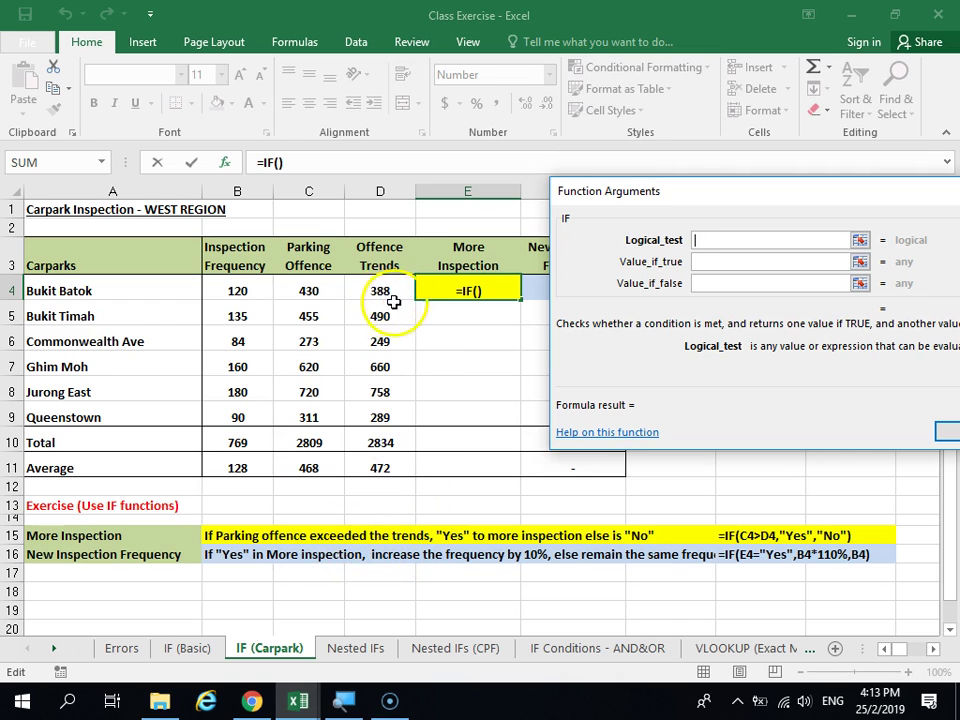
{"action": "left_click", "coordinate": [327, 292]}
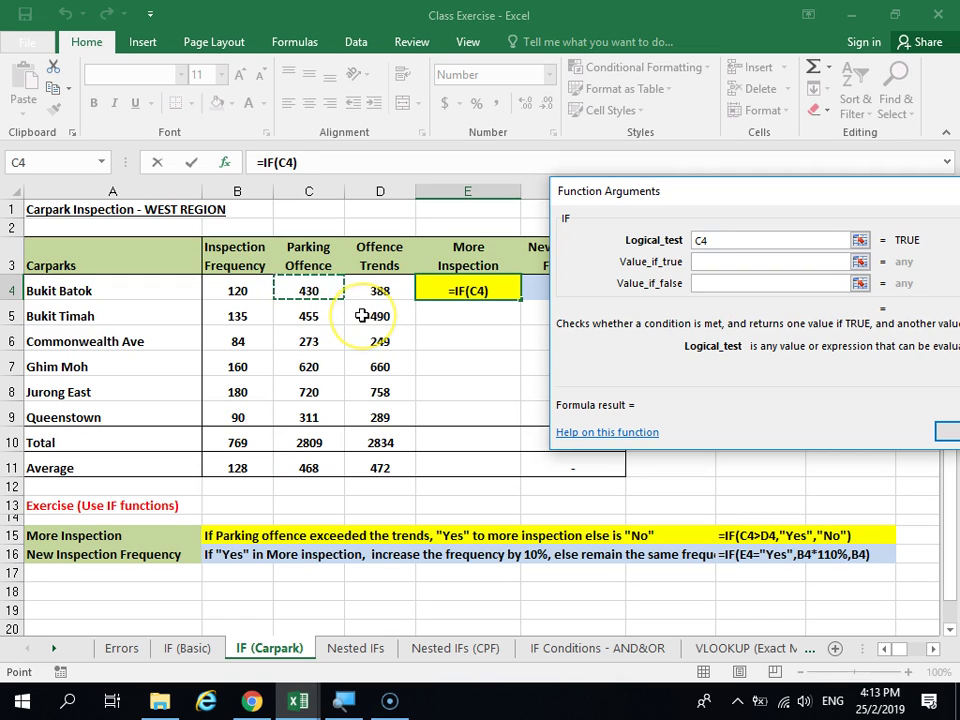
{"action": "type", "text": ">"}
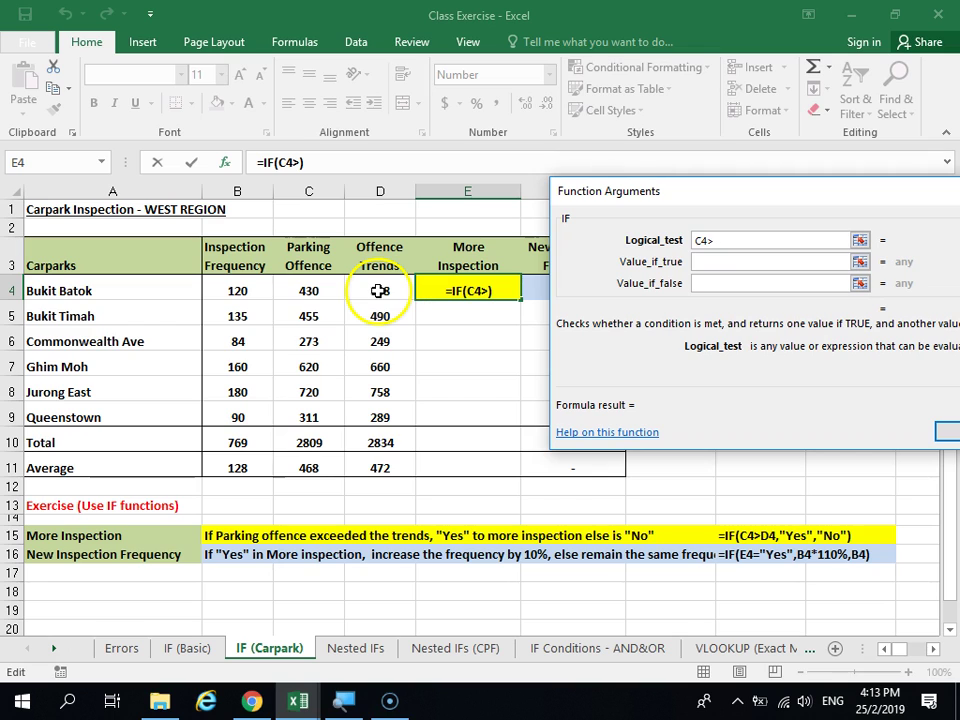
{"action": "left_click", "coordinate": [379, 291]}
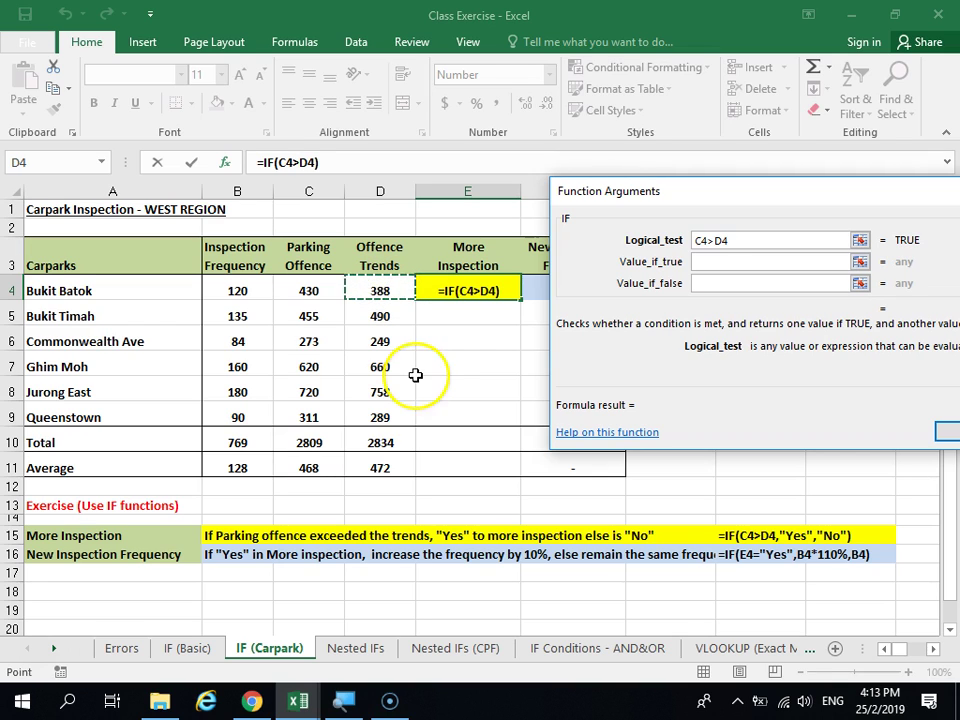
Step: Complete the More Inspection formula in E4 with "Yes" if true and "No" if false, and fill it down to E10
{"action": "left_click", "coordinate": [724, 262]}
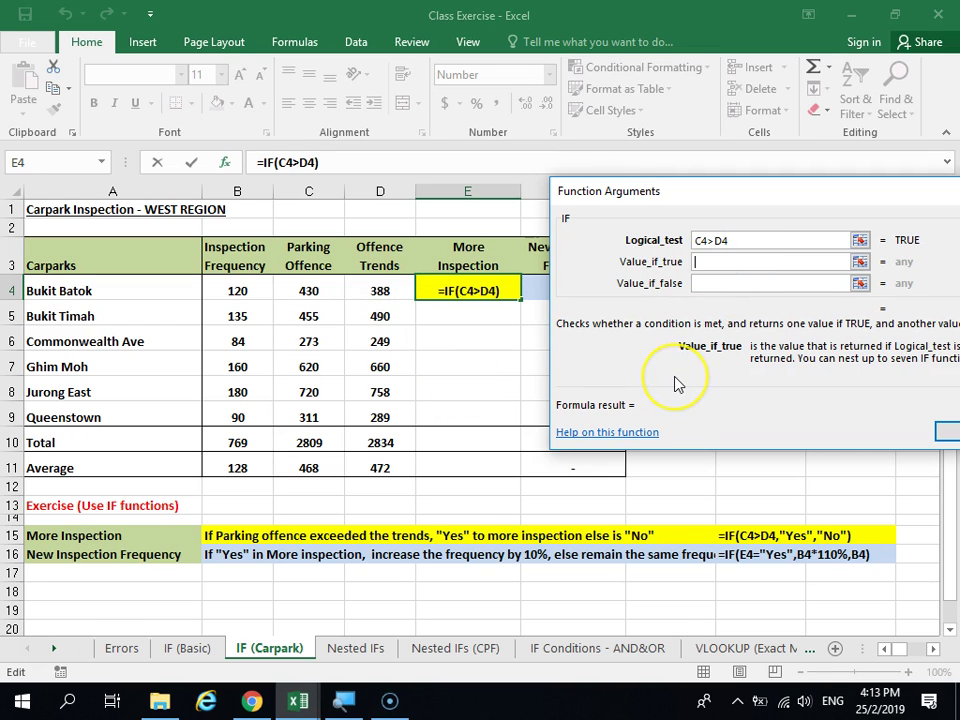
{"action": "type", "text": "Yes"}
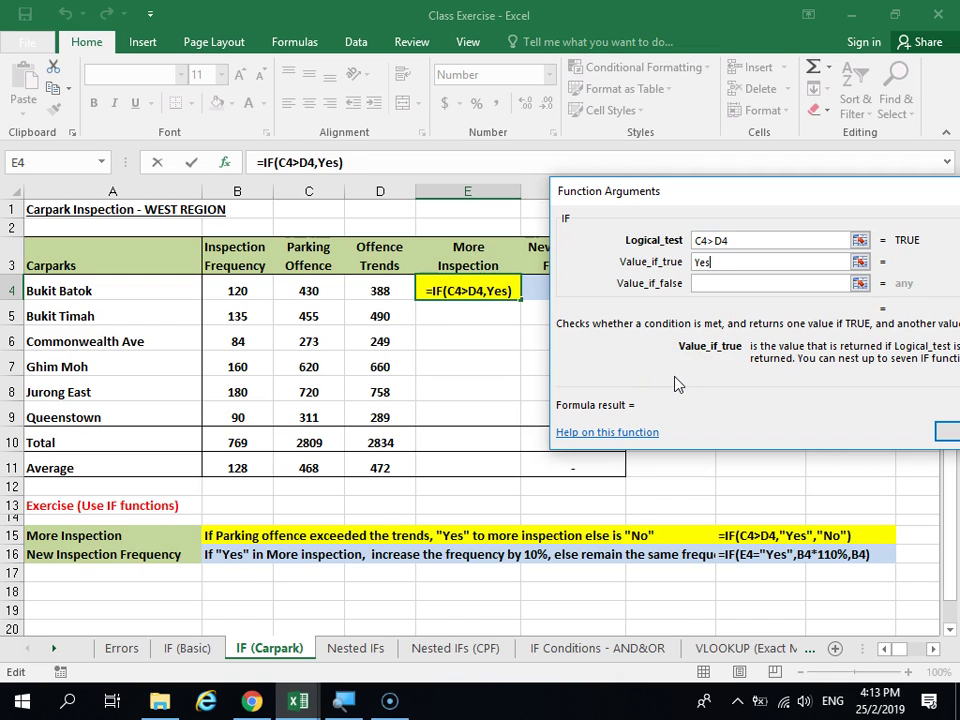
{"action": "key", "text": "Tab"}
{"action": "type", "text": "M"}
{"action": "key", "text": "BackSpace"}
{"action": "type", "text": "No"}
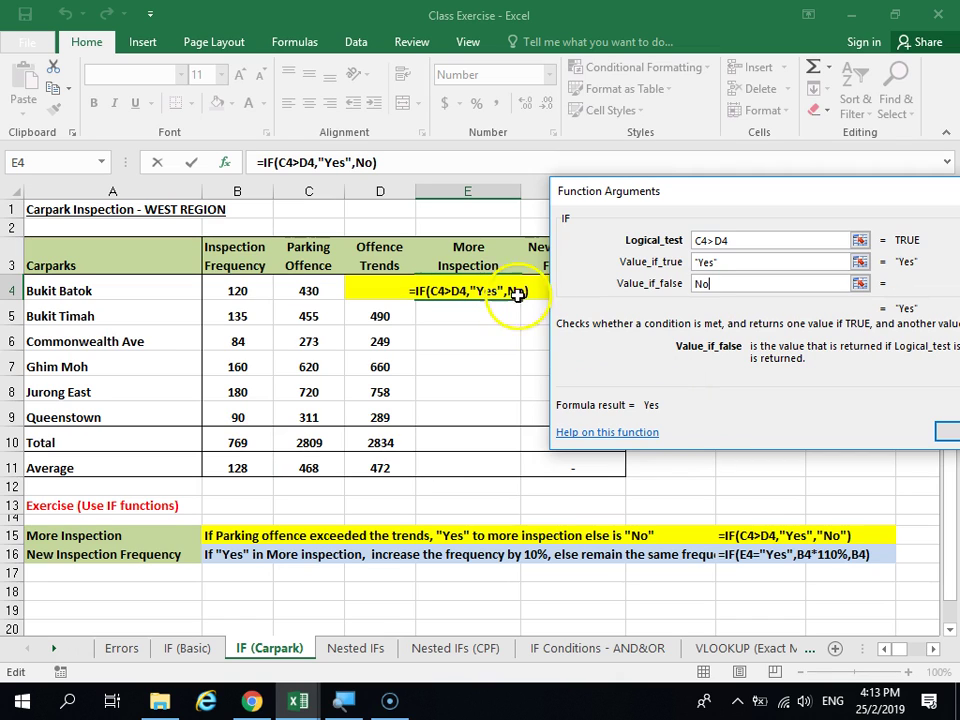
{"action": "left_click", "coordinate": [724, 262]}
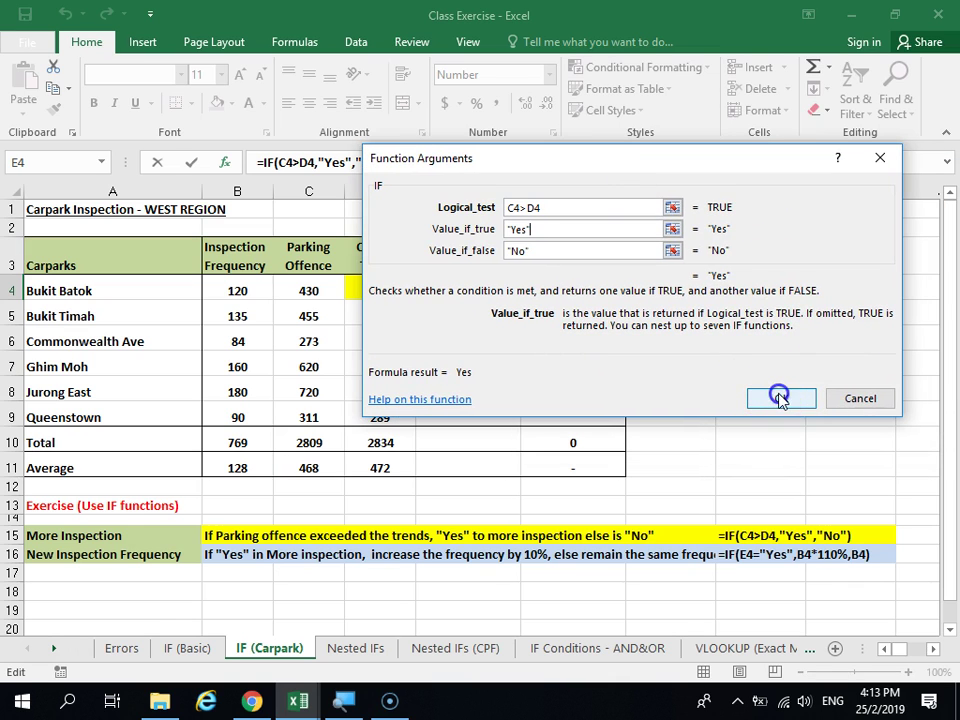
{"action": "left_click", "coordinate": [779, 398]}
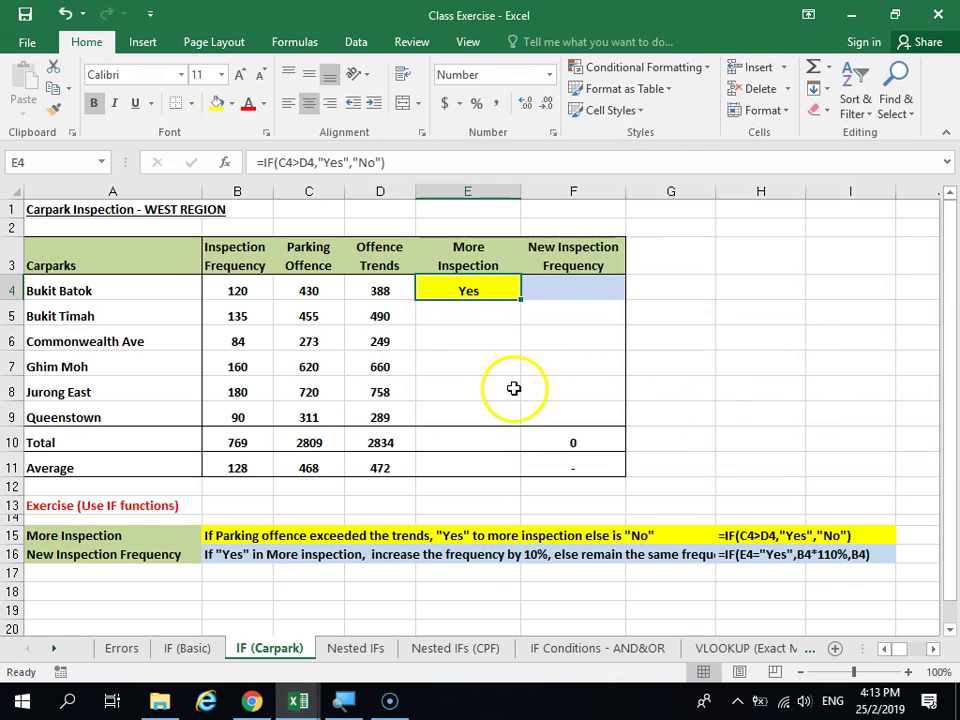
{"action": "double_click", "coordinate": [521, 298]}
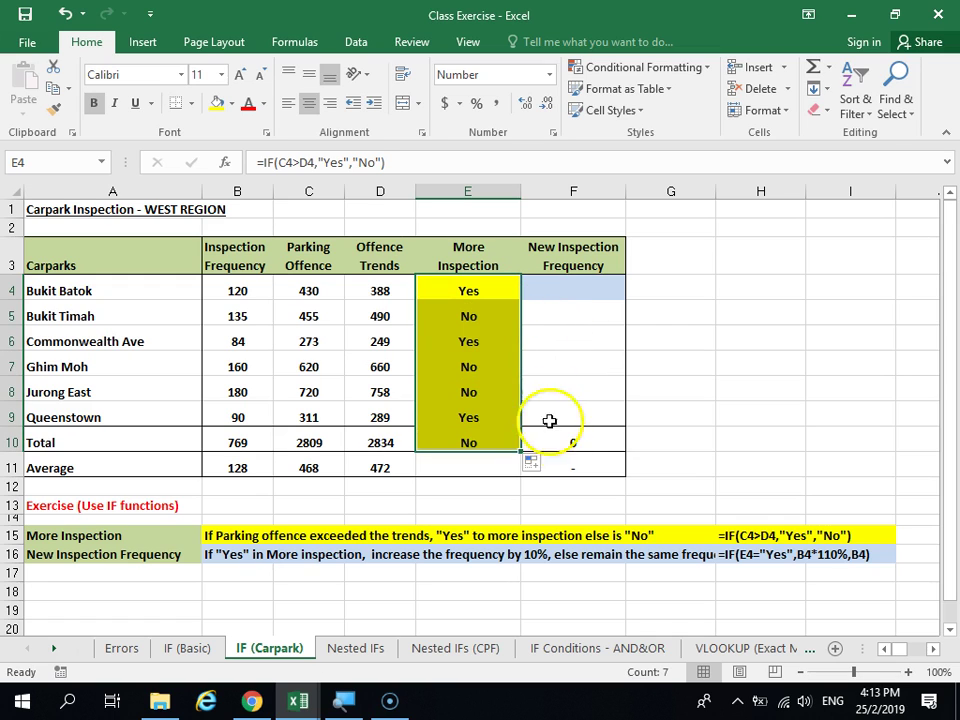
Step: Start an IF formula in F4 under New Inspection Frequency with the logical test E4="Yes"
{"action": "left_click", "coordinate": [581, 366]}
{"action": "left_click", "coordinate": [577, 289]}
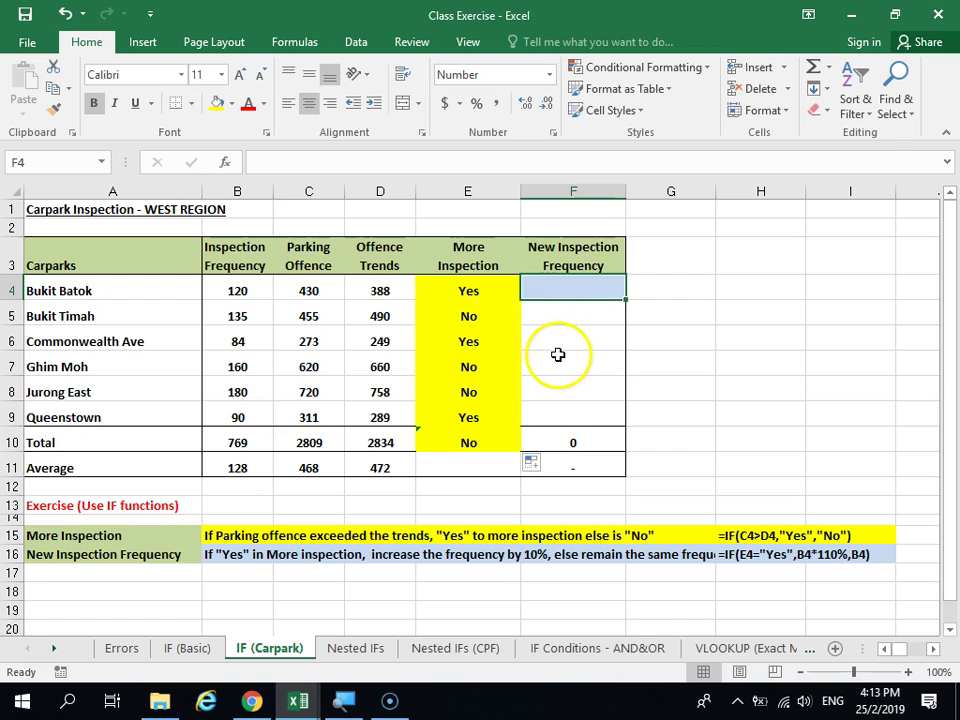
{"action": "type", "text": "=if("}
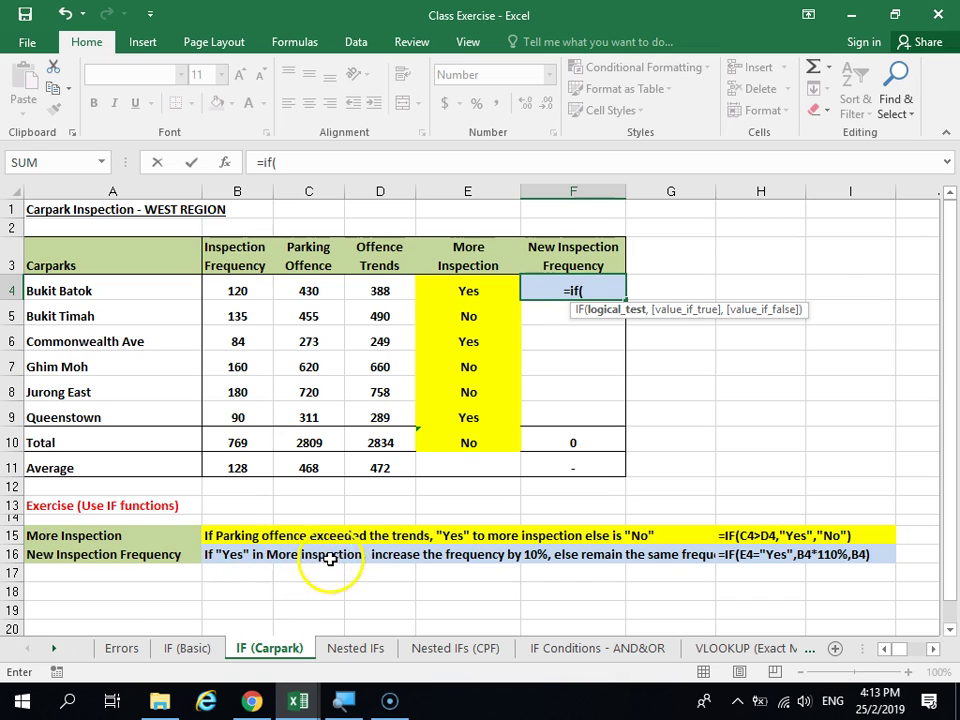
{"action": "left_click", "coordinate": [225, 162]}
{"action": "left_click_drag", "start_coordinate": [560, 162], "coordinate": [787, 339]}
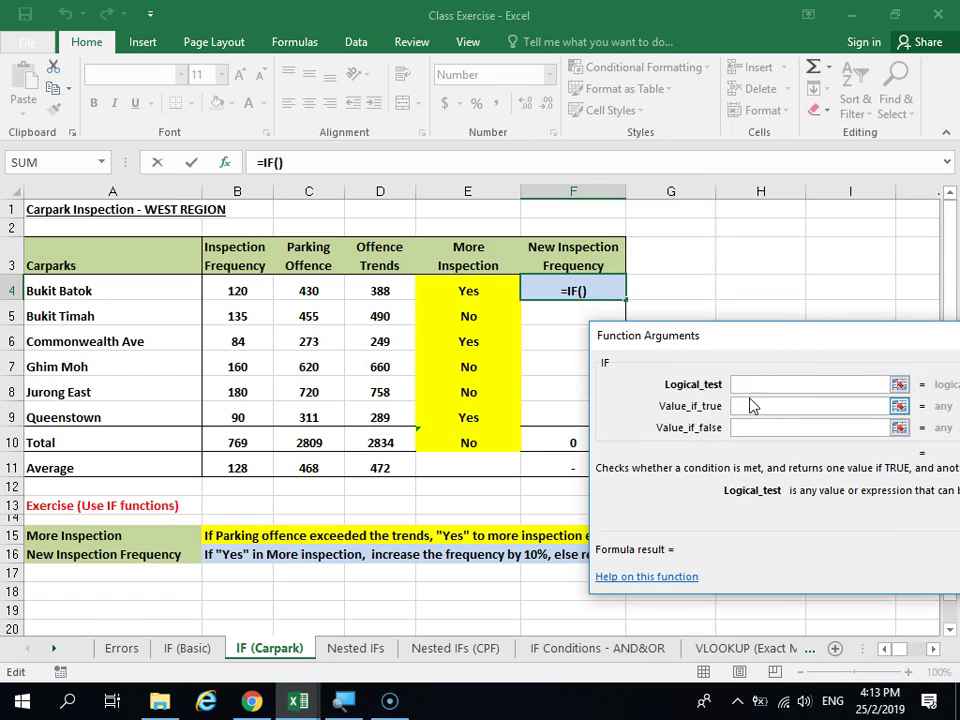
{"action": "left_click", "coordinate": [495, 294]}
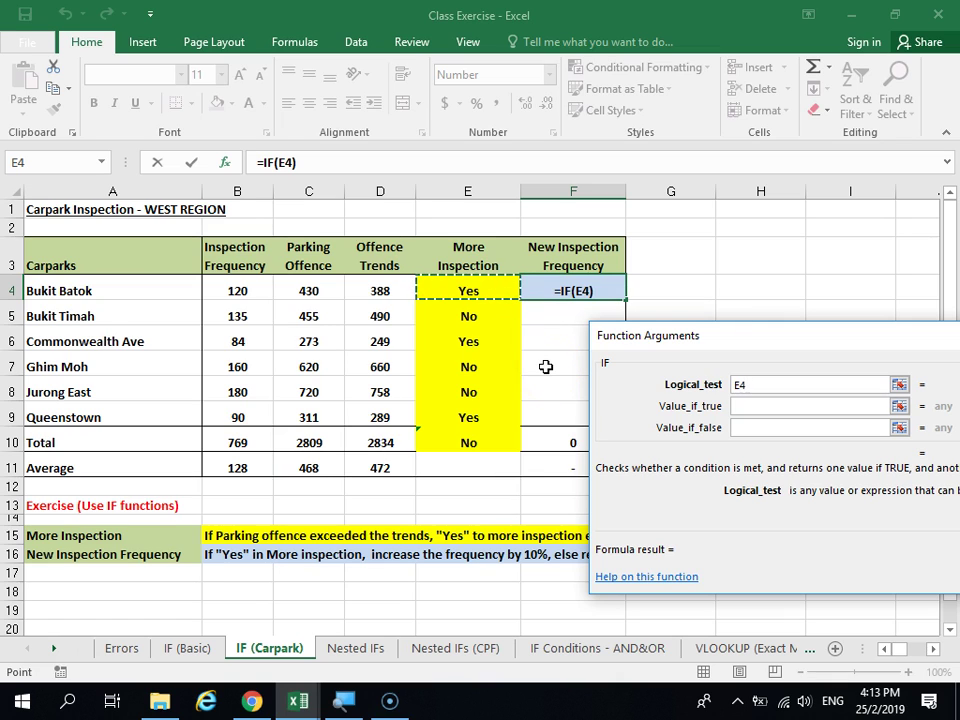
{"action": "type", "text": "="}
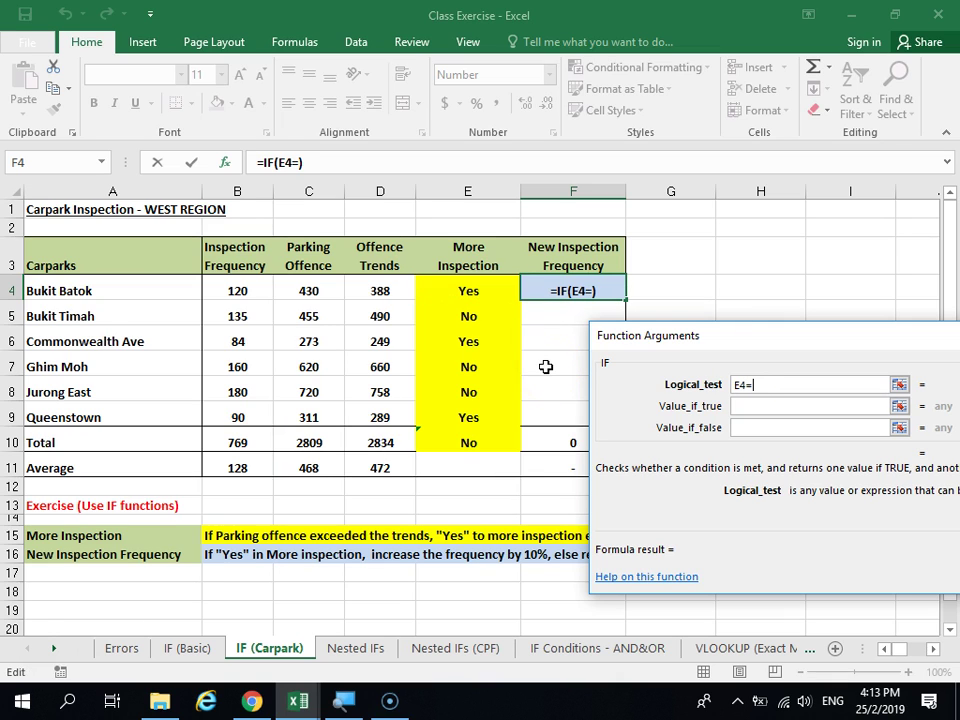
{"action": "type", "text": "\"Yes\""}
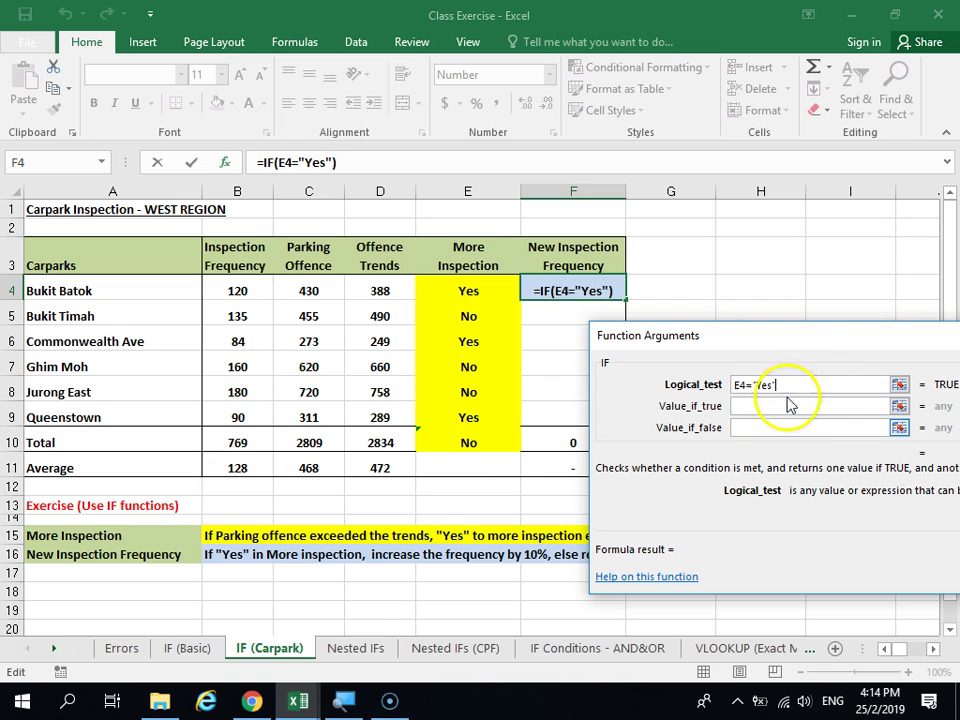
Step: Set the F4 formula's value if true to B4*110%, keeping the arguments dialog clear of the table
{"action": "left_click_drag", "start_coordinate": [786, 399], "coordinate": [706, 372]}
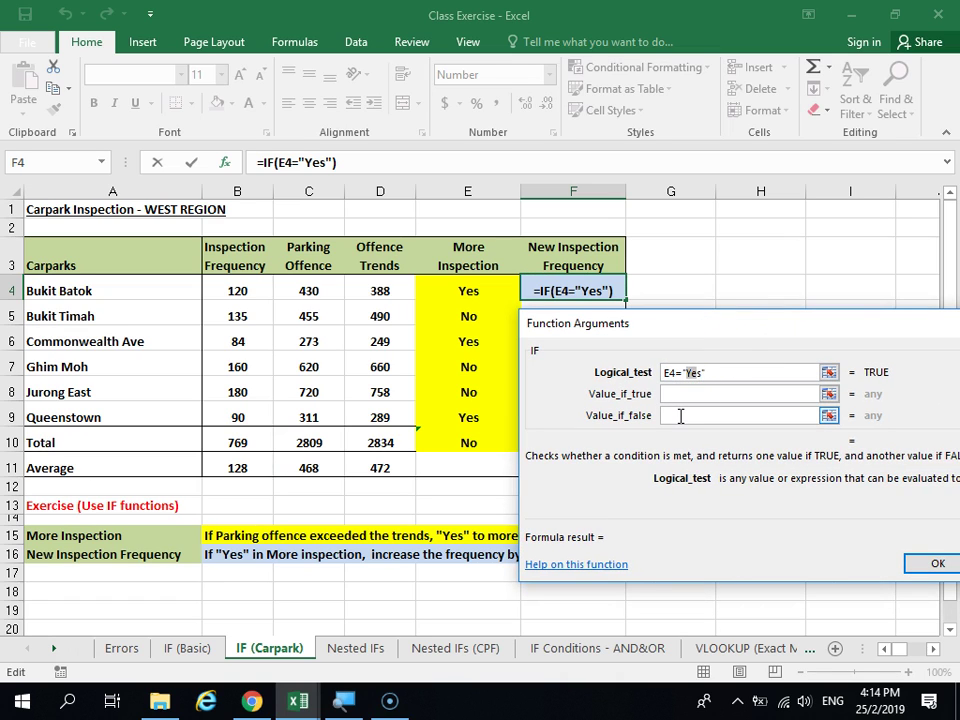
{"action": "left_click", "coordinate": [735, 392]}
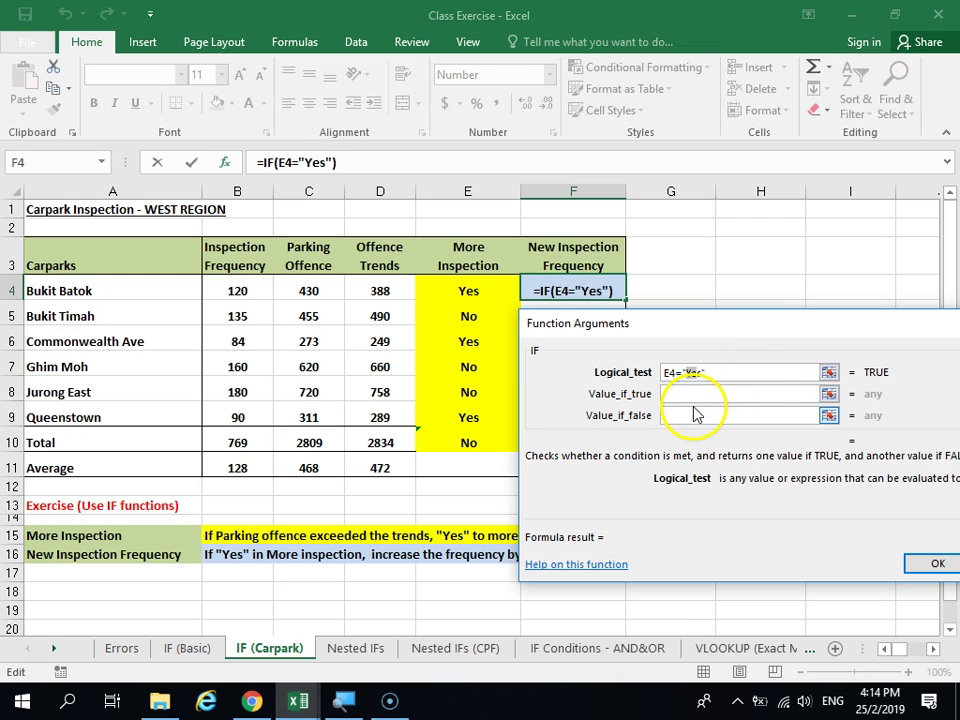
{"action": "left_click_drag", "start_coordinate": [660, 325], "coordinate": [760, 293]}
{"action": "left_click", "coordinate": [802, 363]}
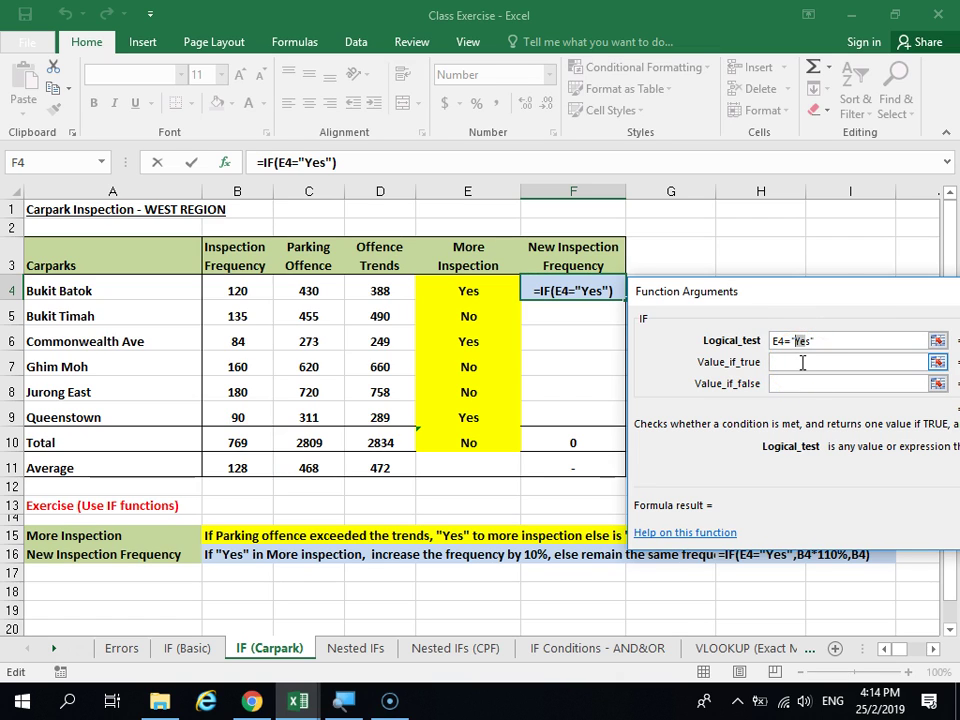
{"action": "left_click_drag", "start_coordinate": [825, 294], "coordinate": [831, 231]}
{"action": "left_click", "coordinate": [824, 303]}
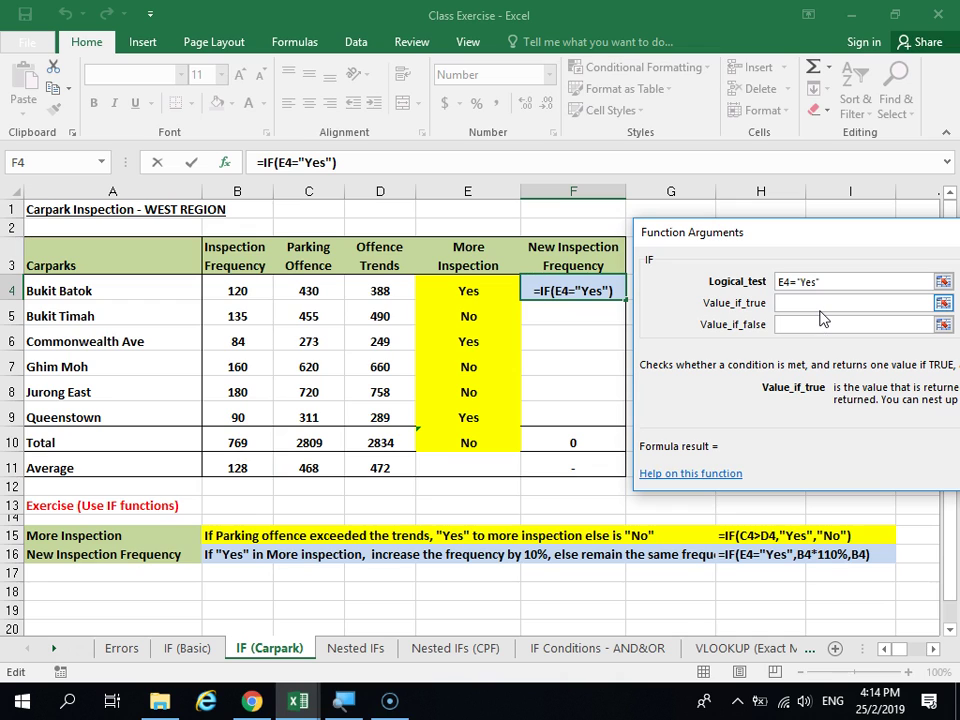
{"action": "left_click", "coordinate": [248, 289]}
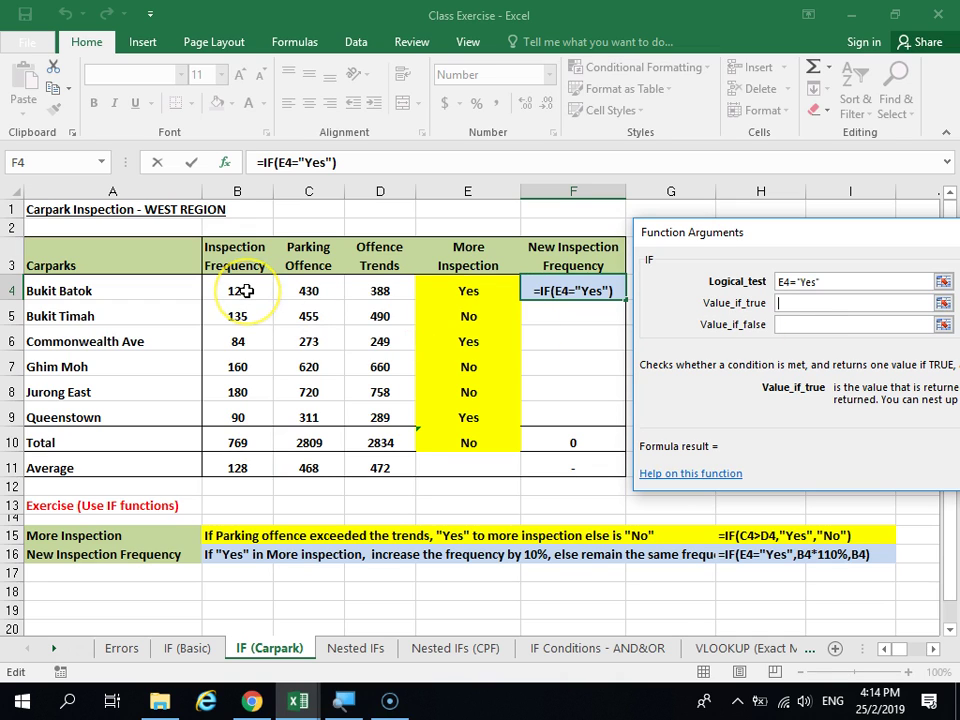
{"action": "left_click", "coordinate": [248, 289]}
{"action": "left_click", "coordinate": [725, 370]}
{"action": "type", "text": "*"}
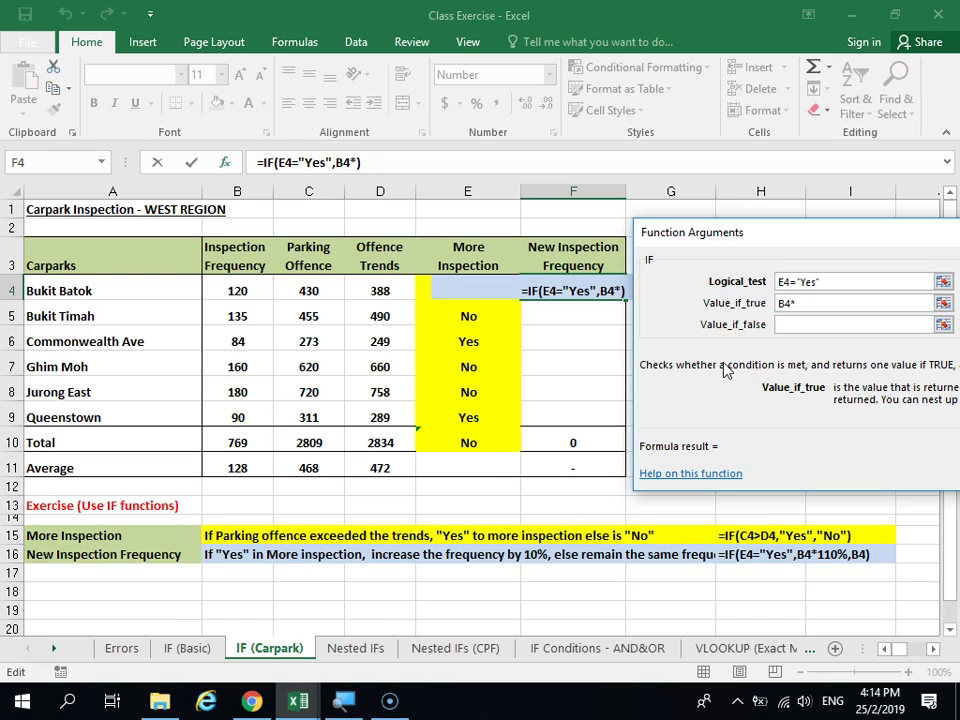
{"action": "type", "text": "110%"}
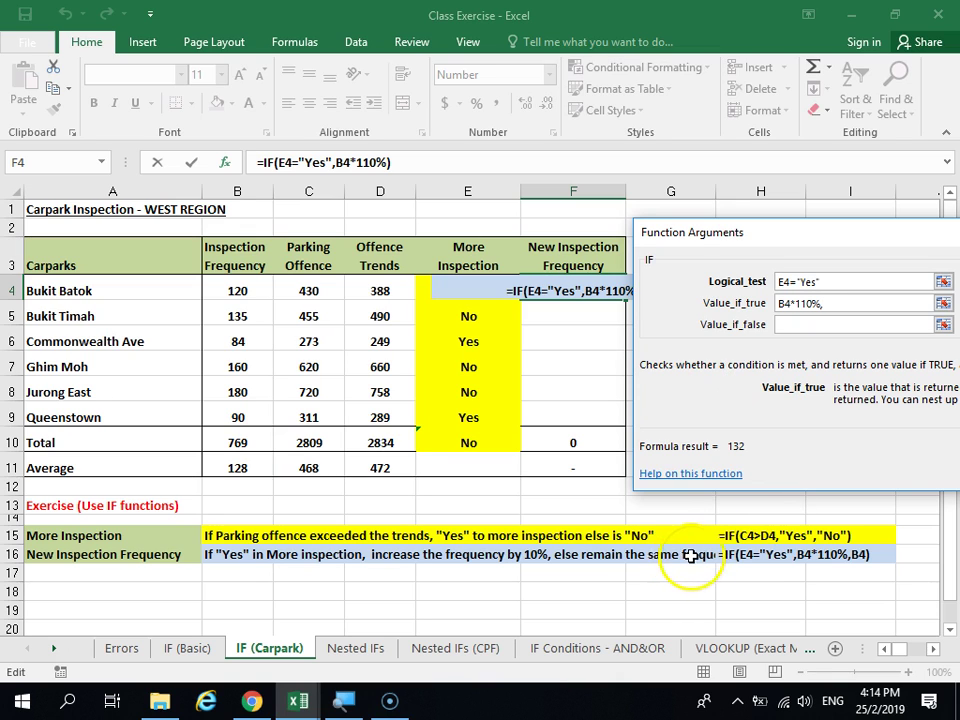
Step: Finish the F4 formula with B4 as the value if false, and fill it down to F9
{"action": "left_click", "coordinate": [819, 323]}
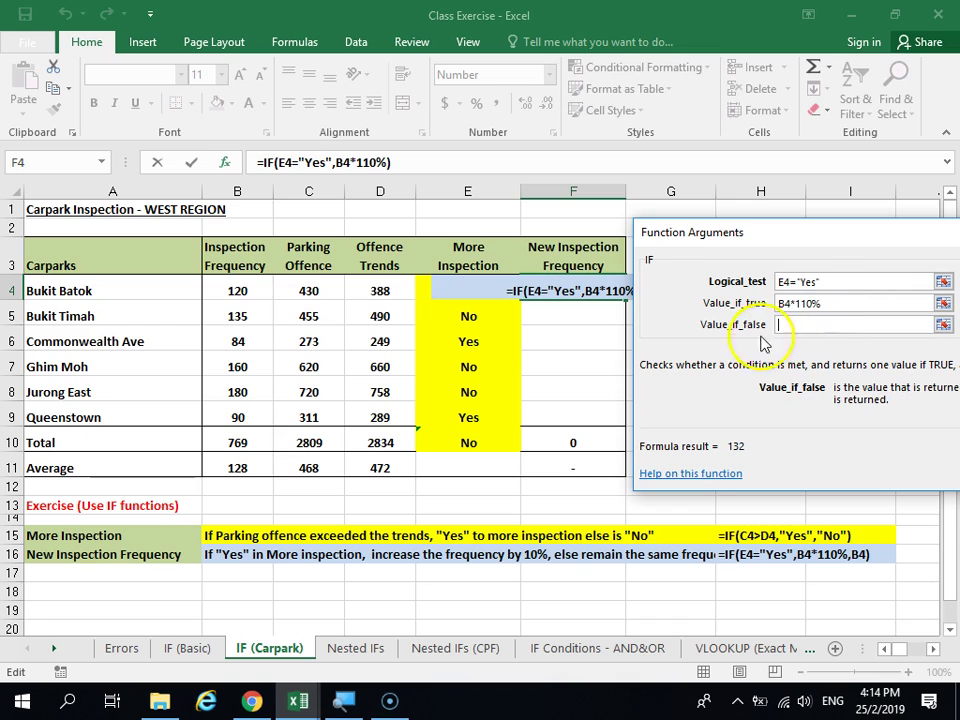
{"action": "left_click", "coordinate": [249, 289]}
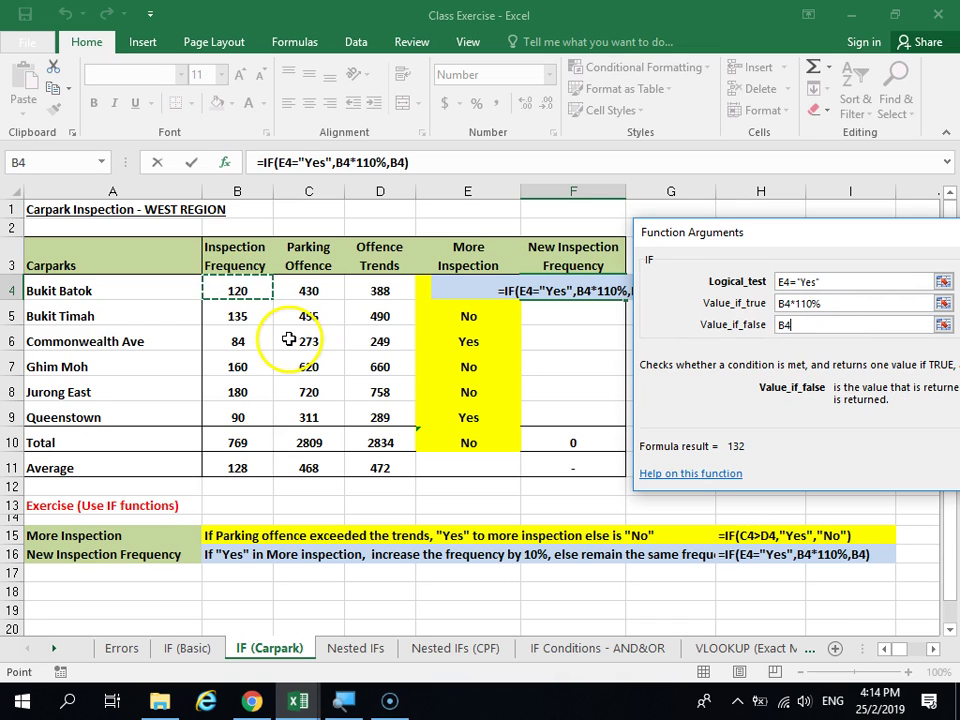
{"action": "left_click_drag", "start_coordinate": [906, 251], "coordinate": [624, 203]}
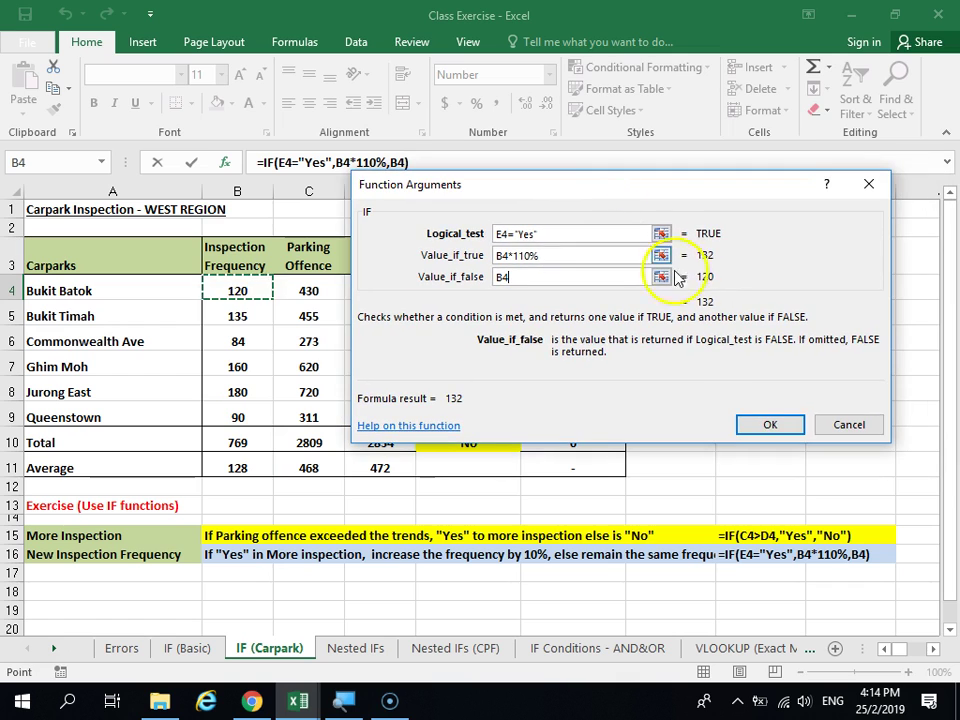
{"action": "left_click", "coordinate": [765, 423]}
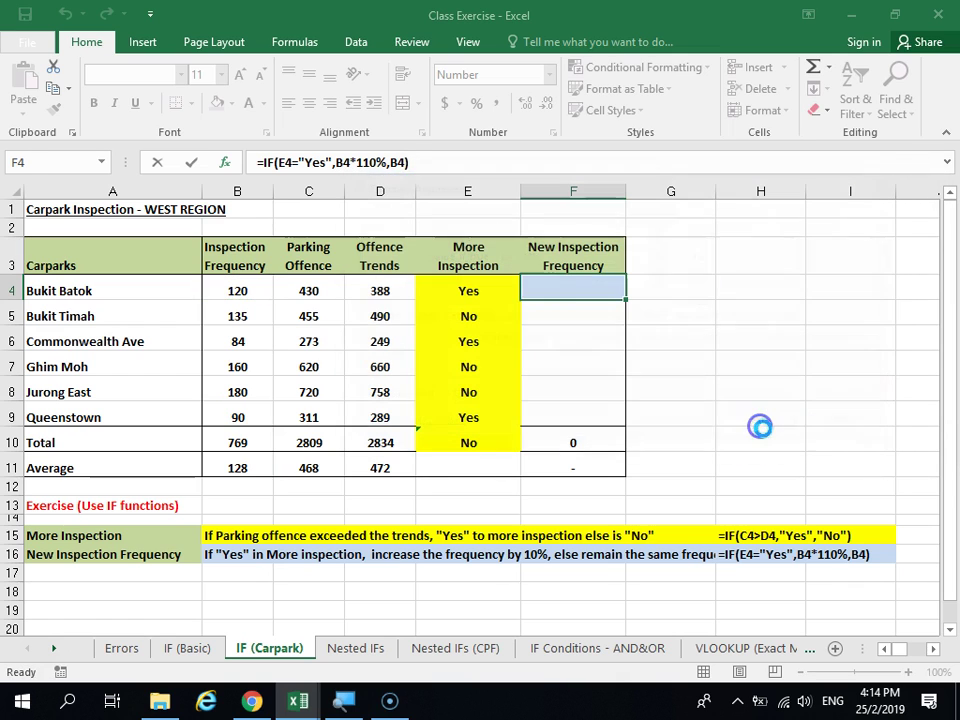
{"action": "double_click", "coordinate": [626, 300]}
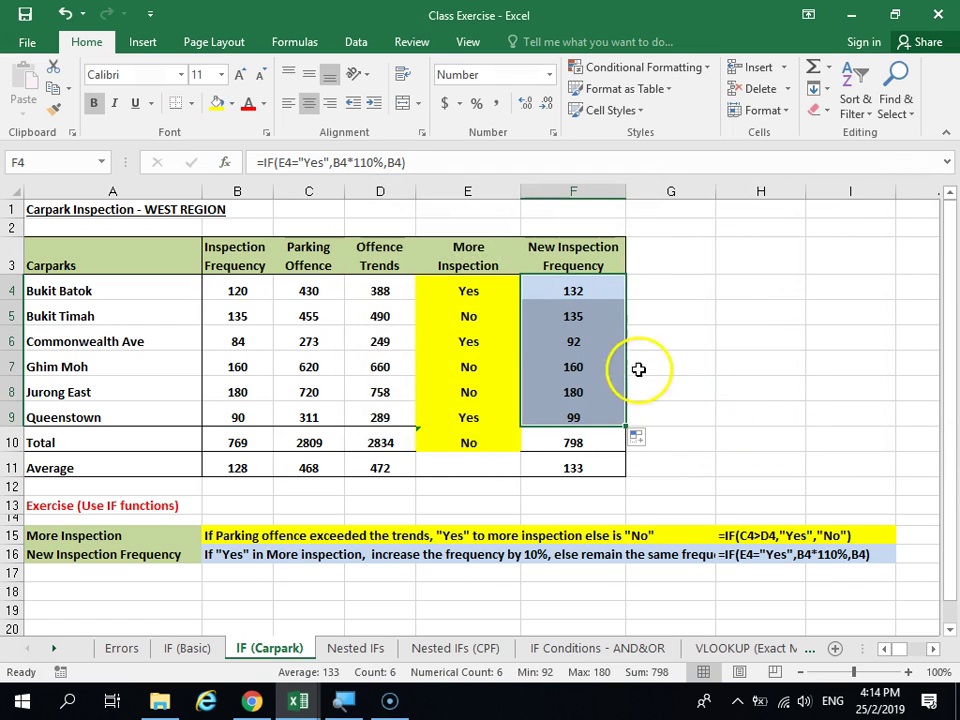